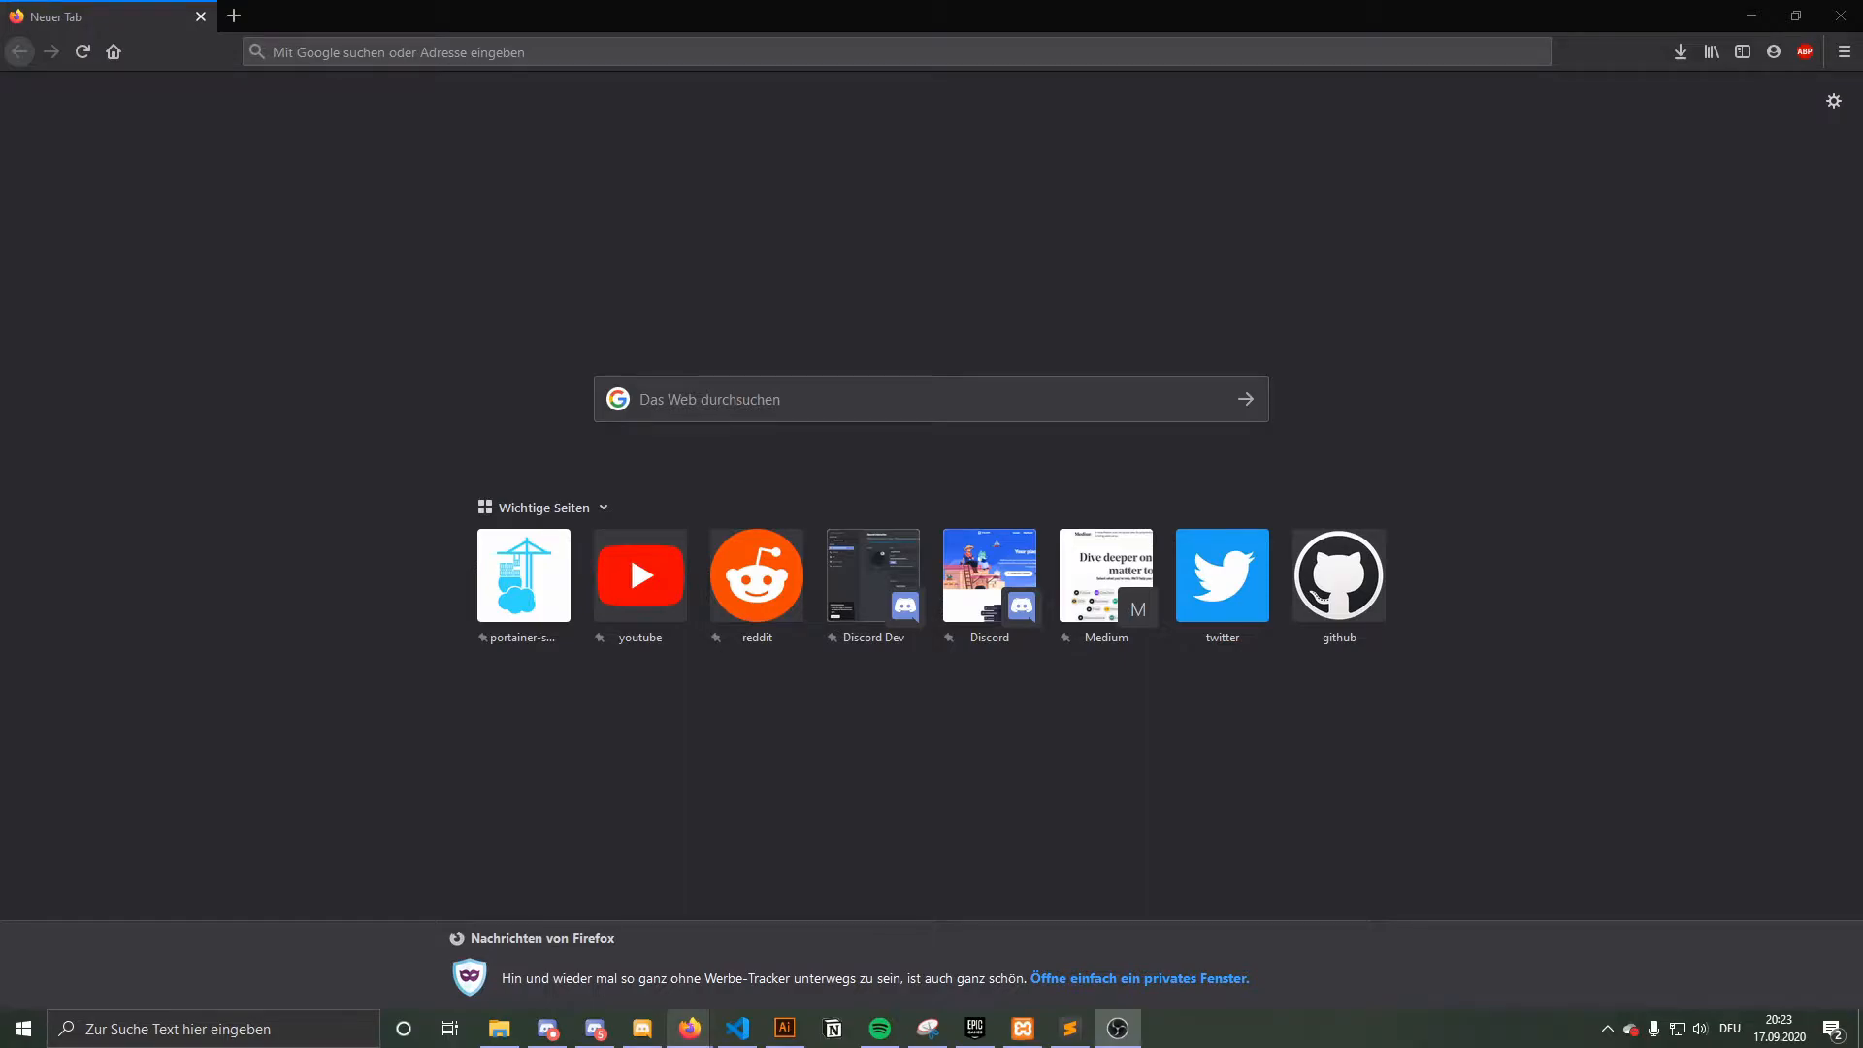
- Search the web for "discord developers" and open the Discord Developer Portal's My Applications page
left_click(692, 48)
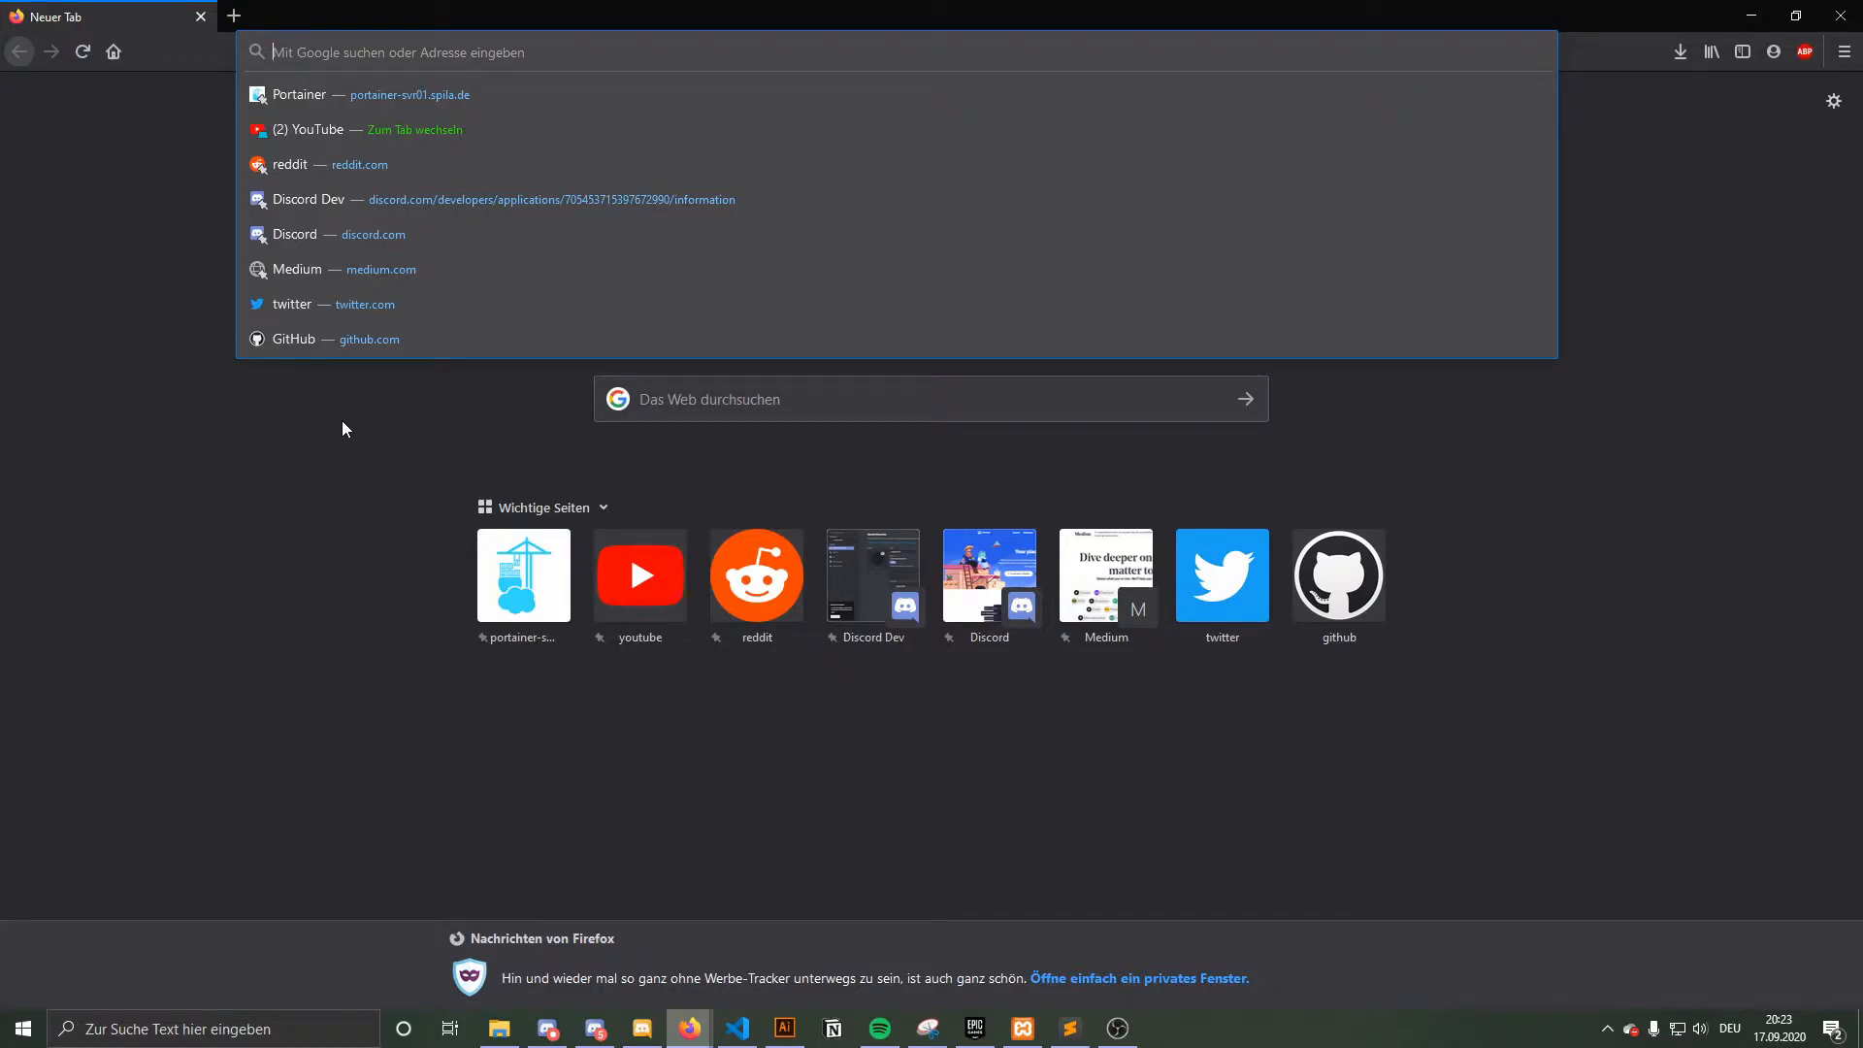
type("discord de")
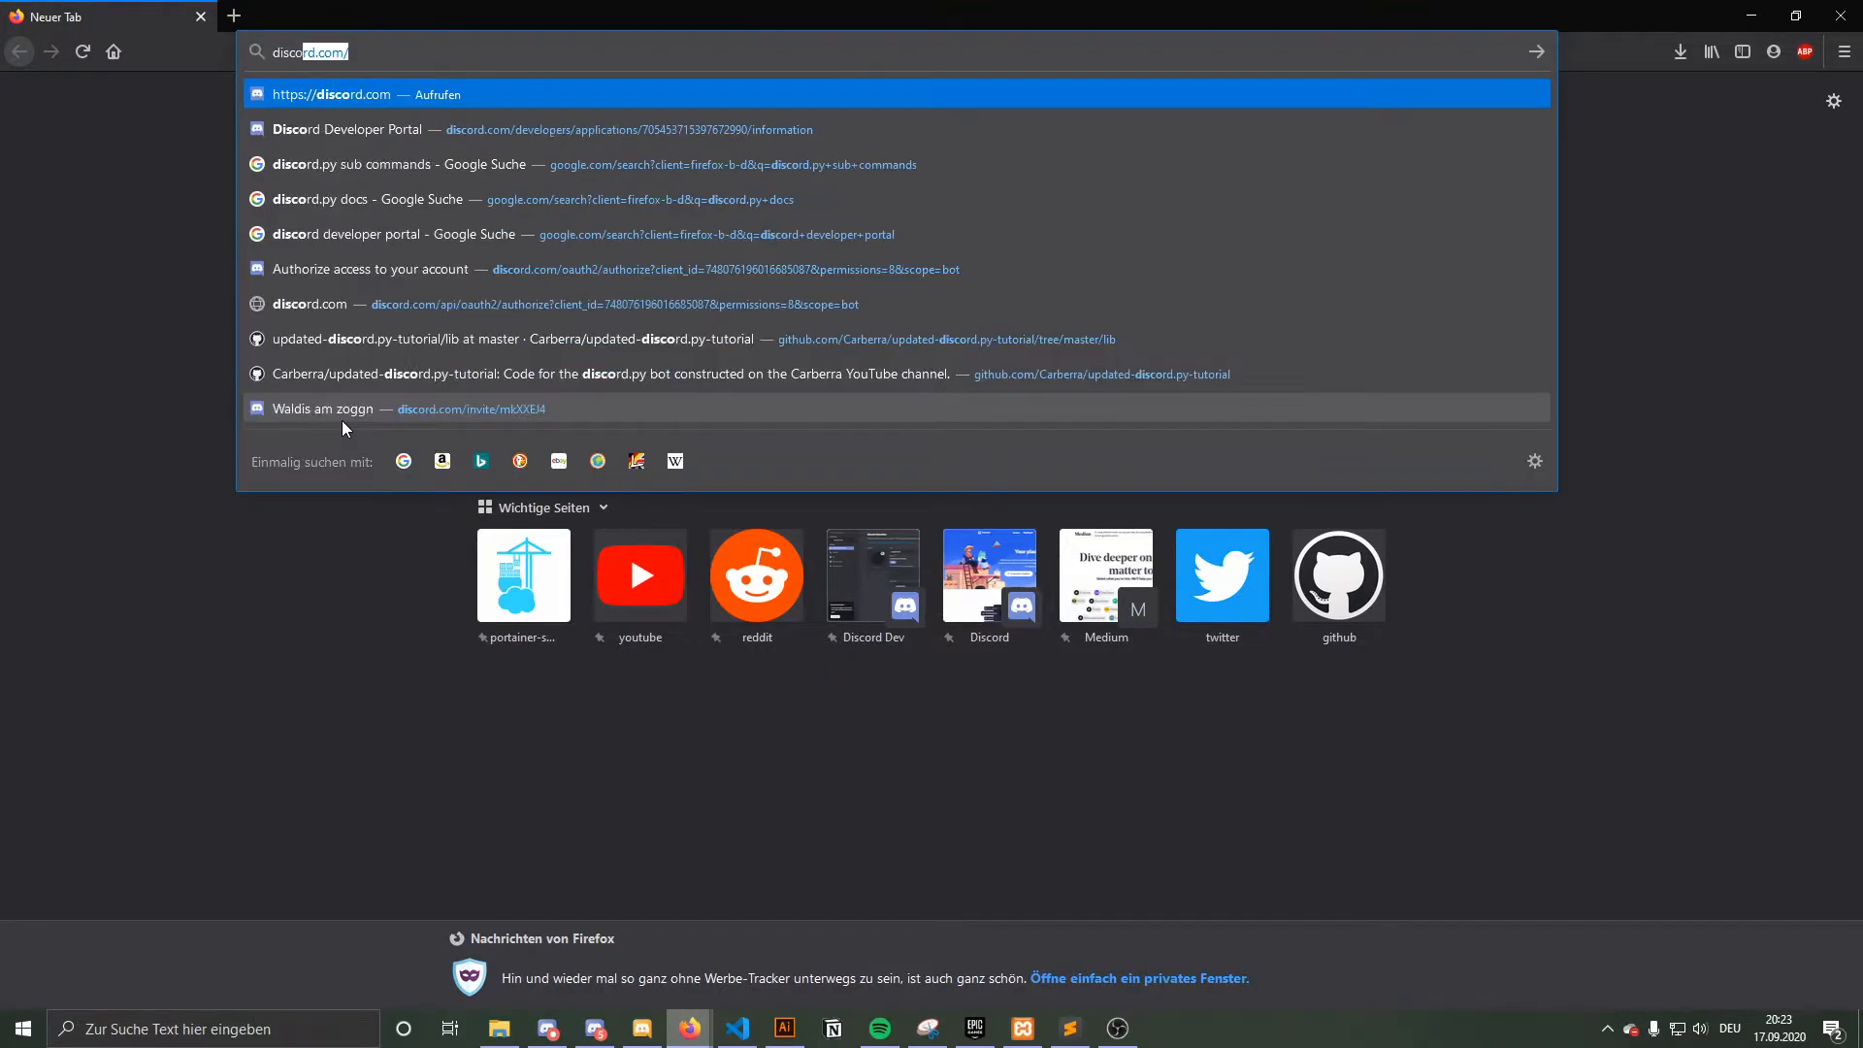
type("velopers")
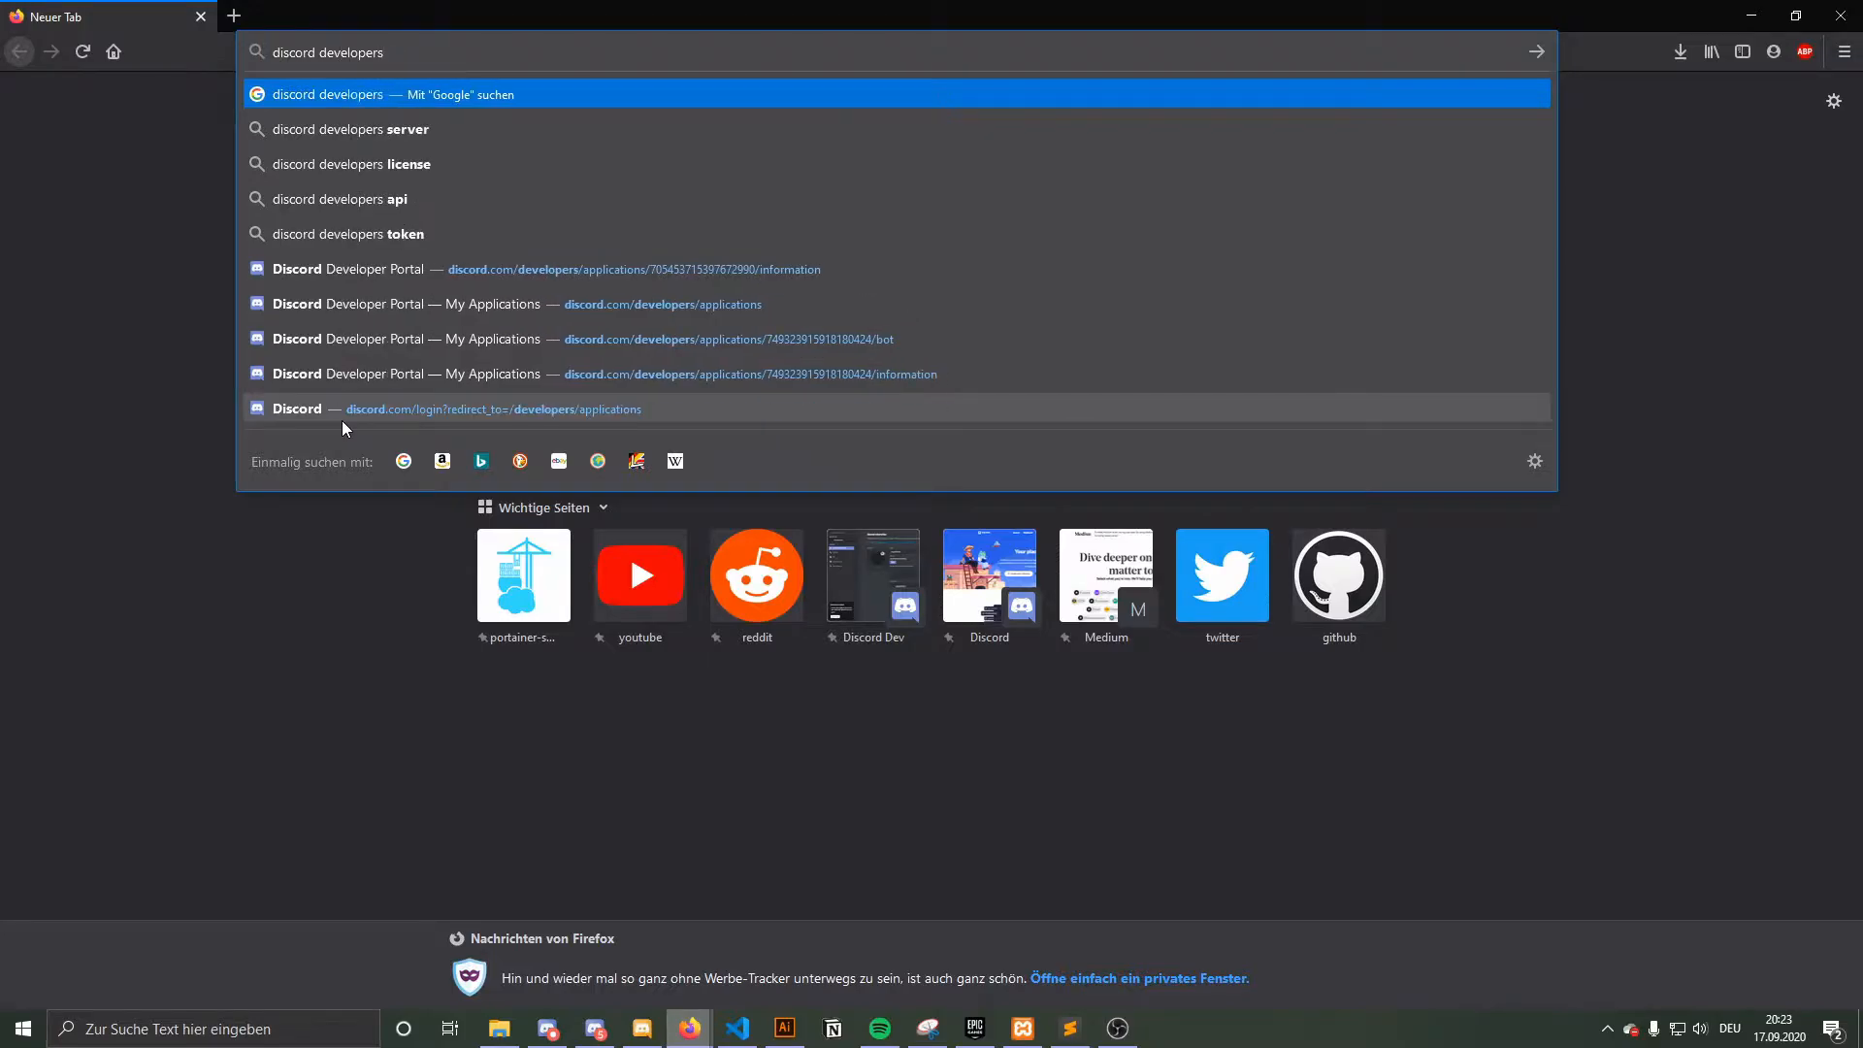
key("Return")
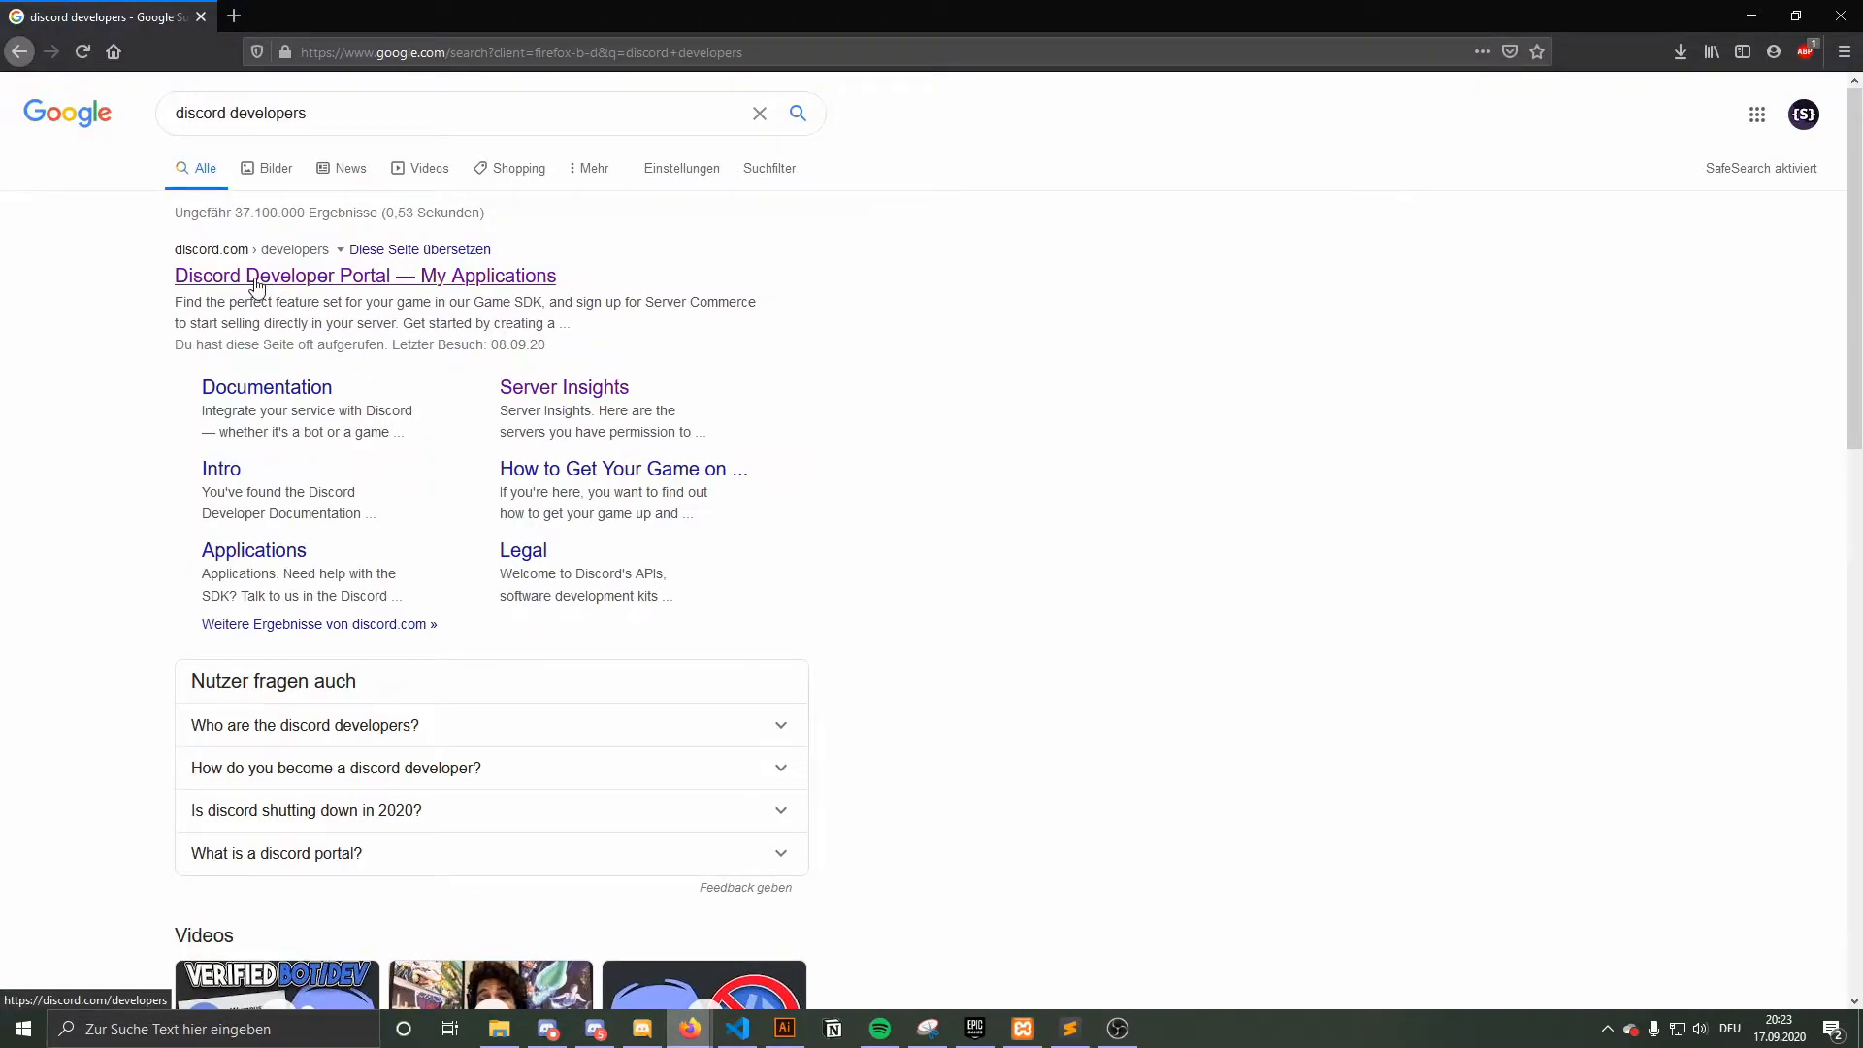
left_click(226, 282)
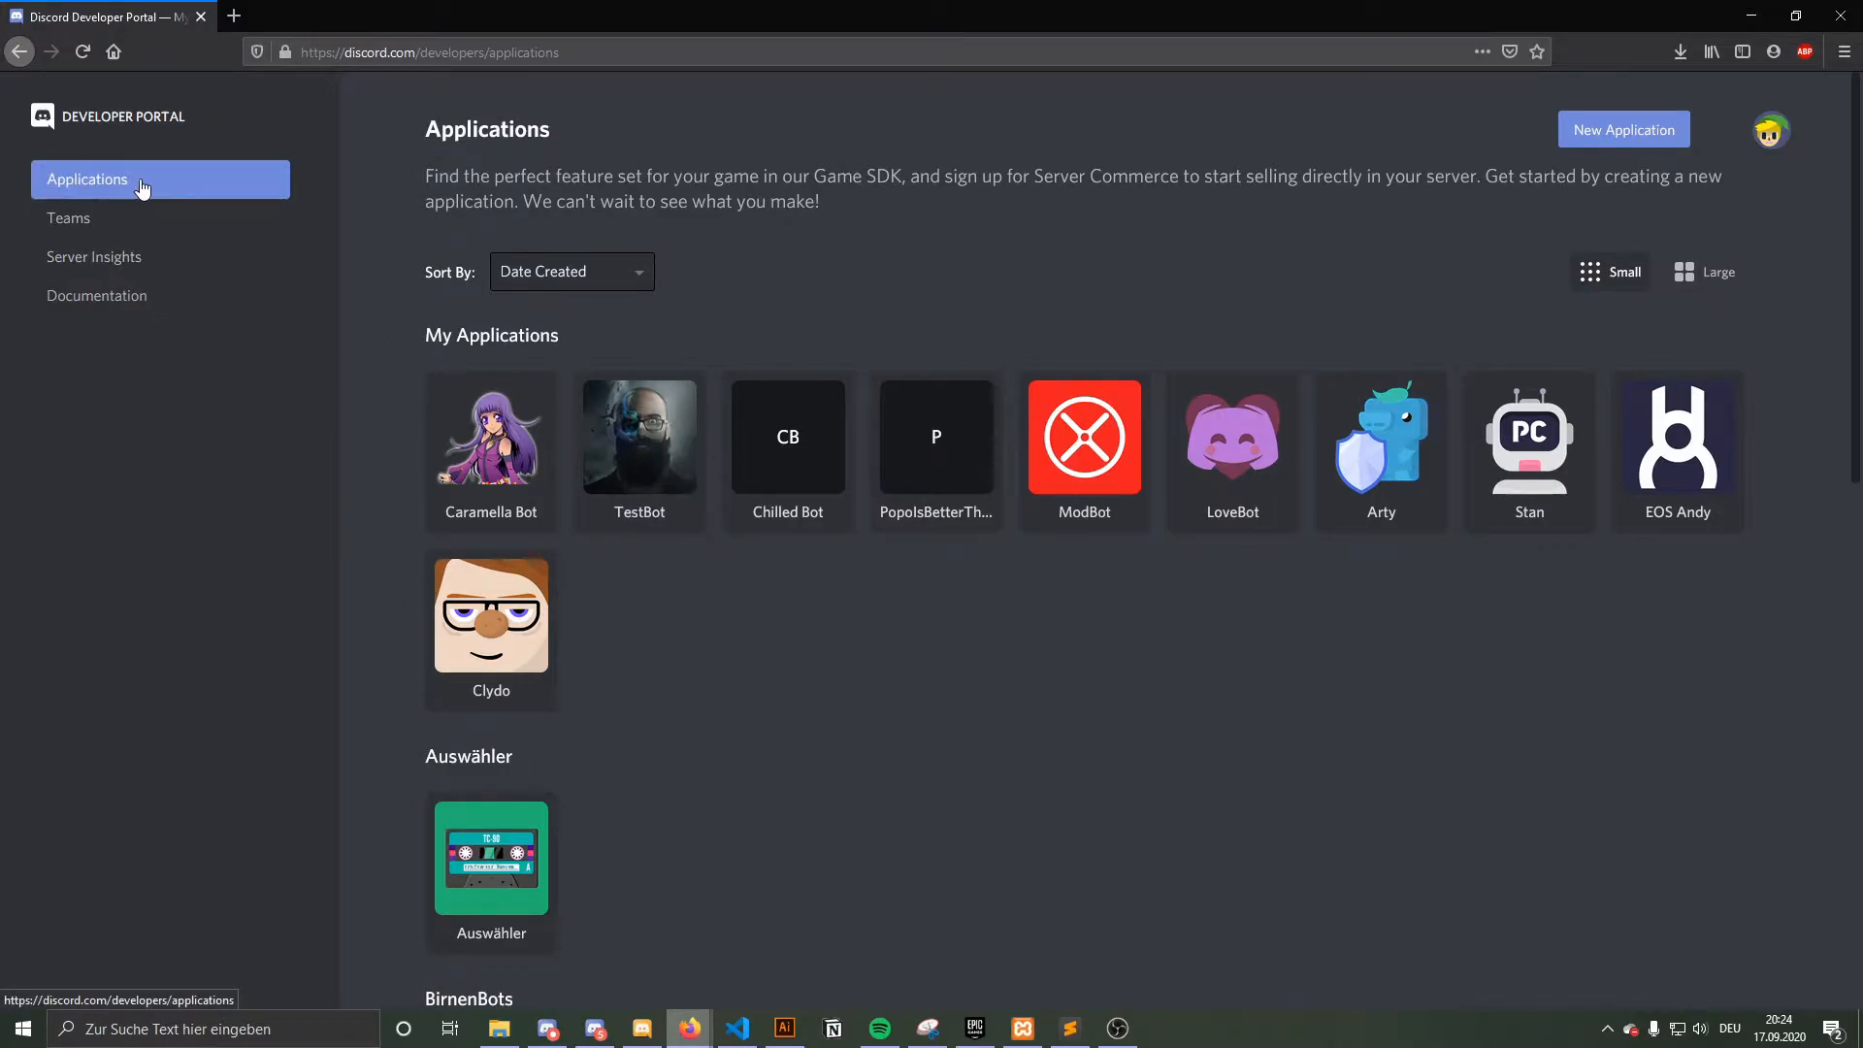
scroll(1004, 752, "down", 10)
scroll(1009, 723, "up", 7)
scroll(1011, 723, "up", 3)
scroll(1013, 733, "down", 10)
scroll(1017, 737, "up", 10)
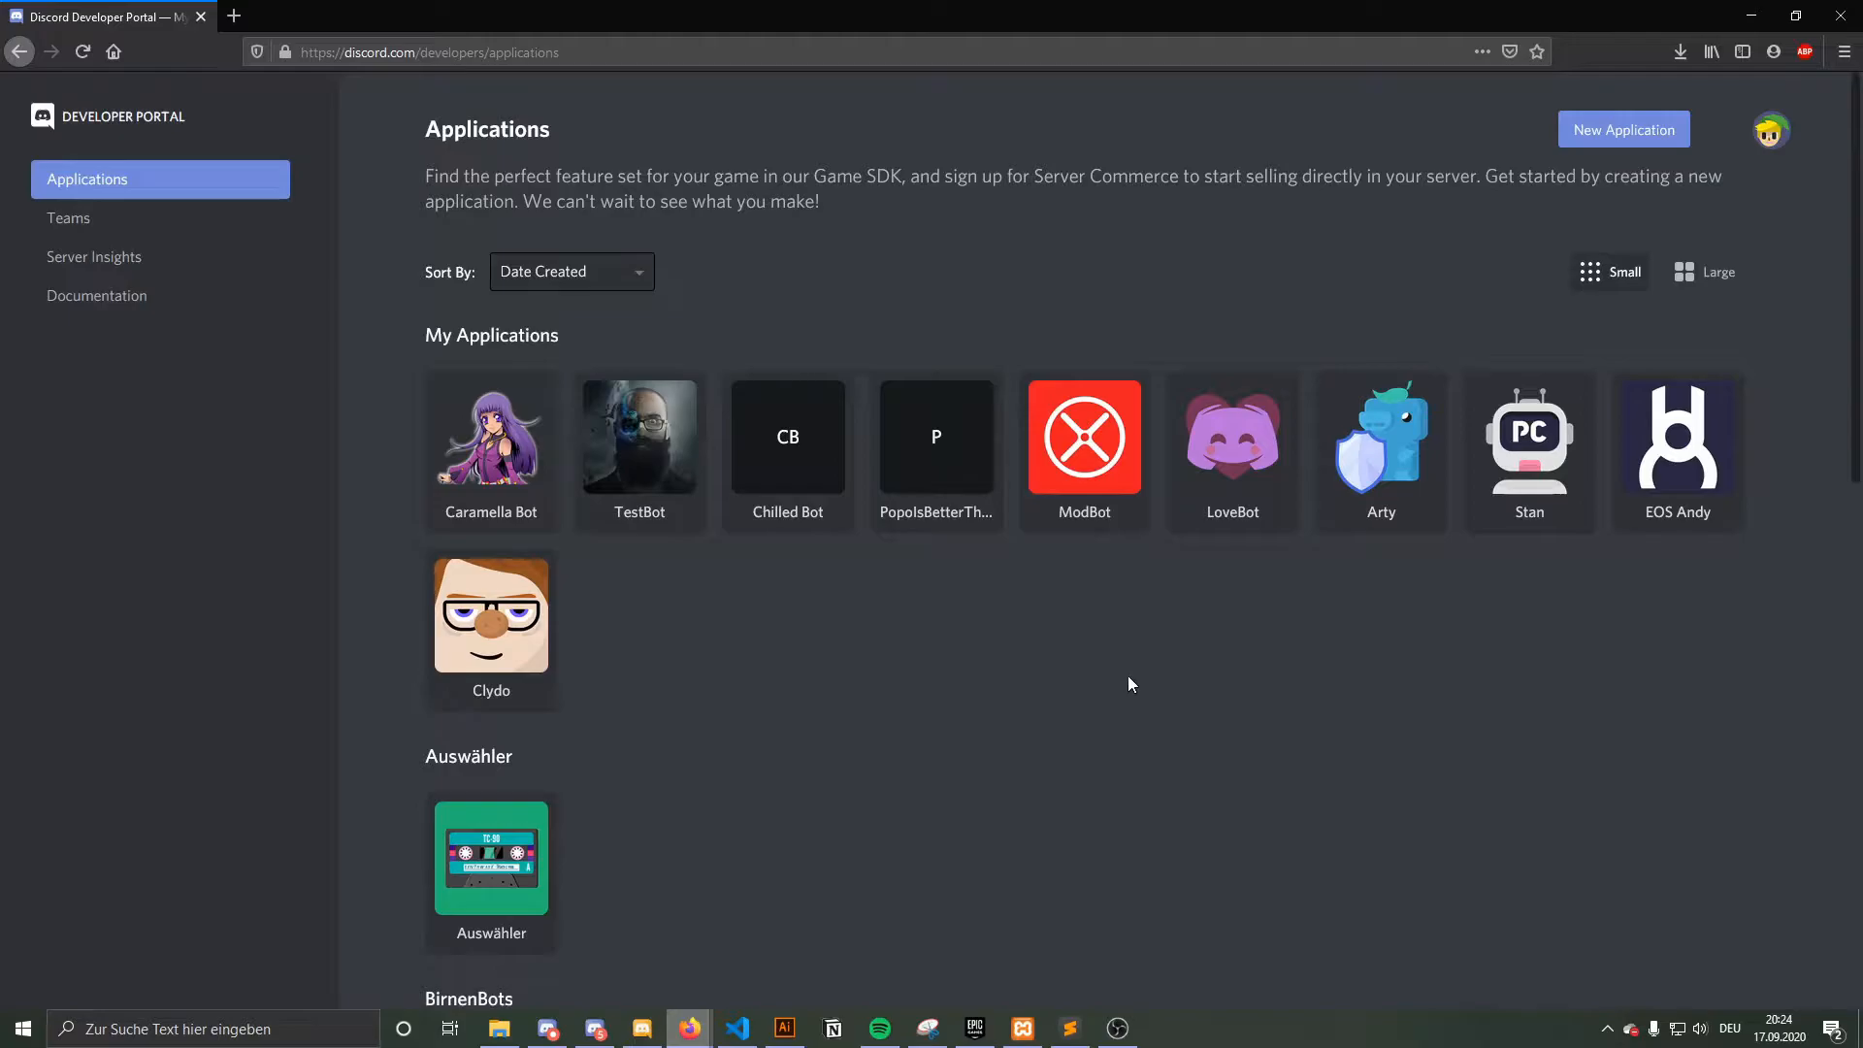
- Create a new application named "Cool Bot" under the Personal team
left_click(1598, 127)
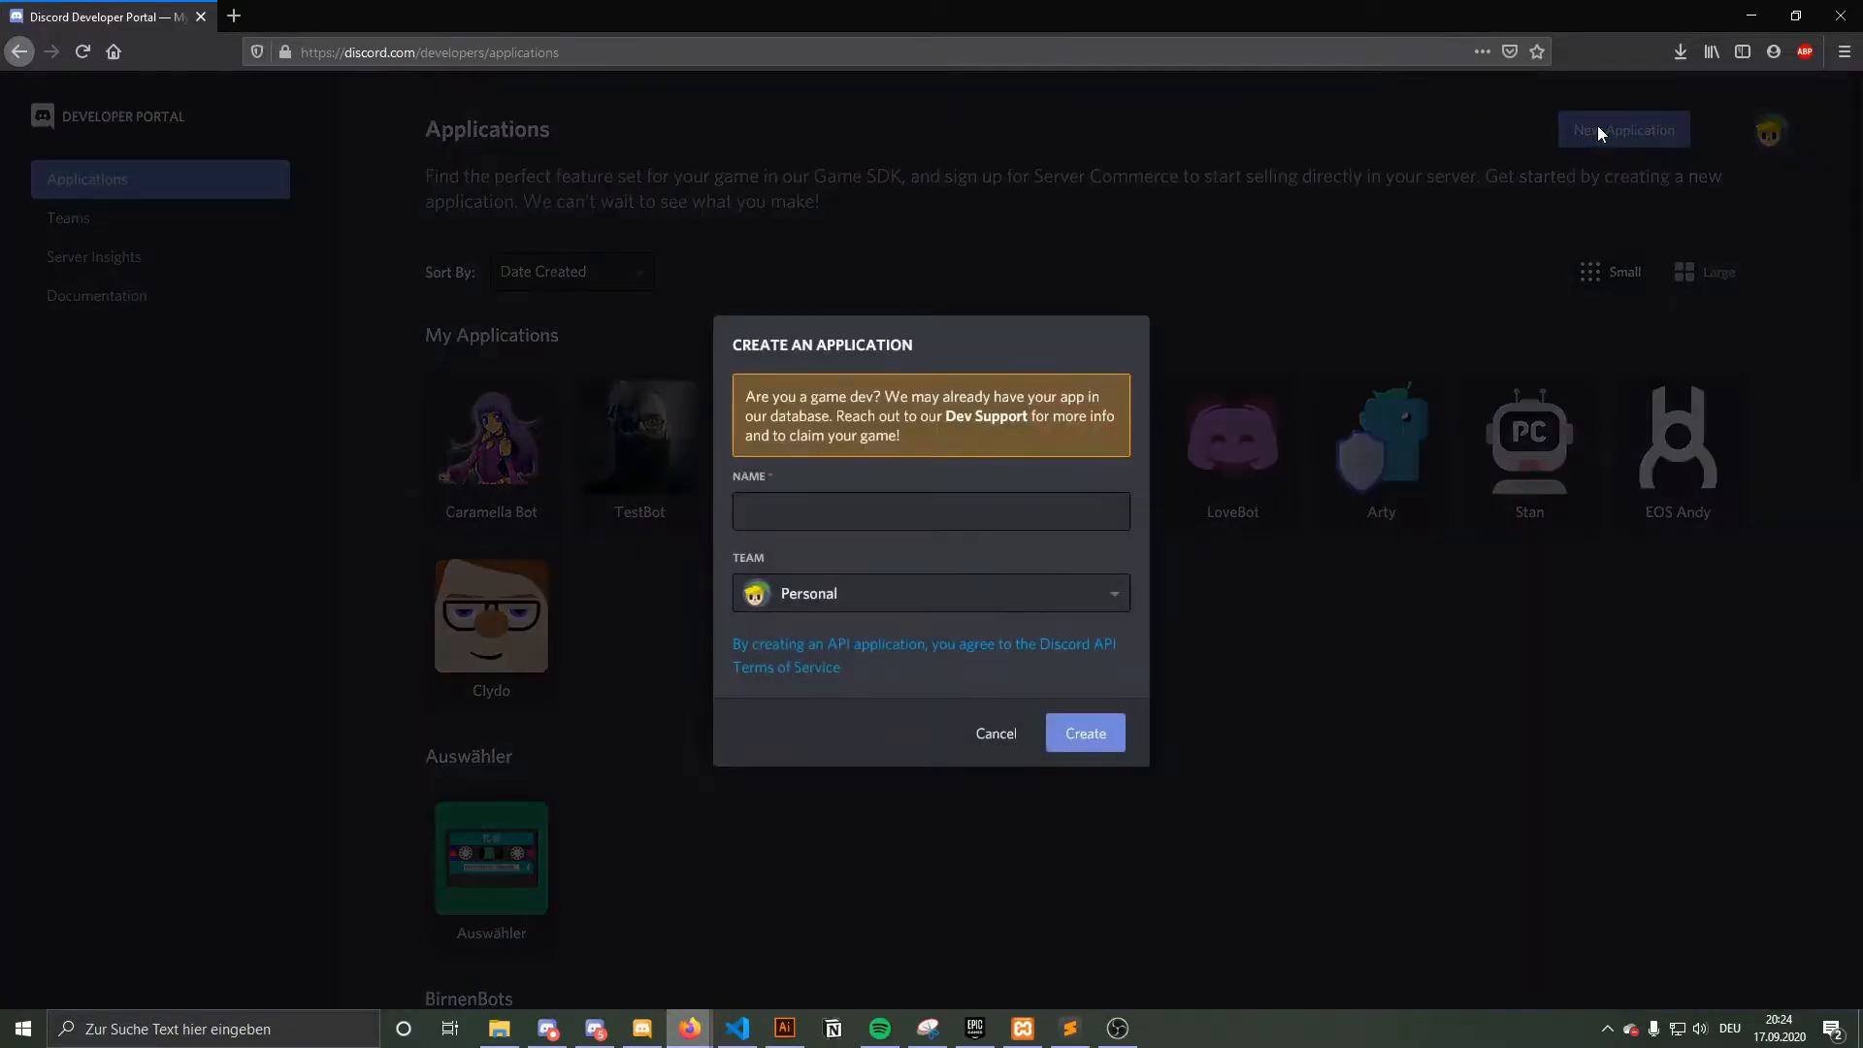
left_click(994, 508)
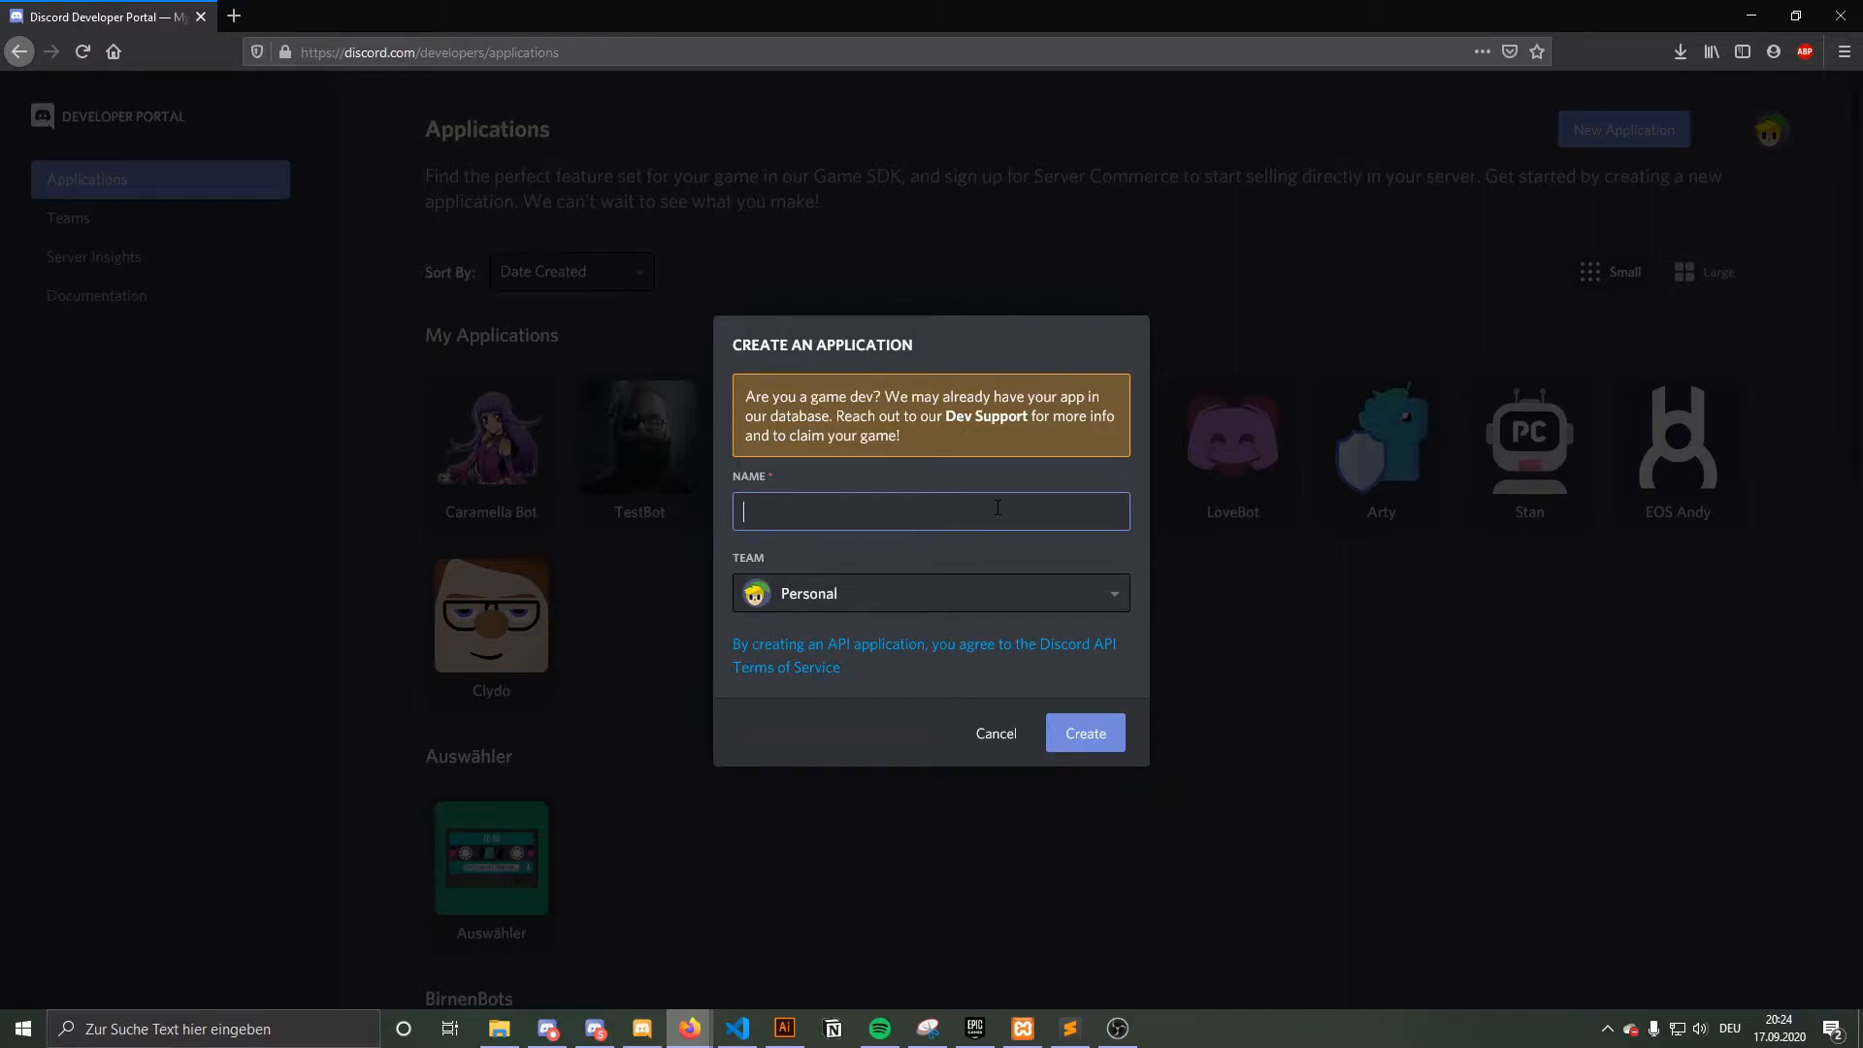
type("Co")
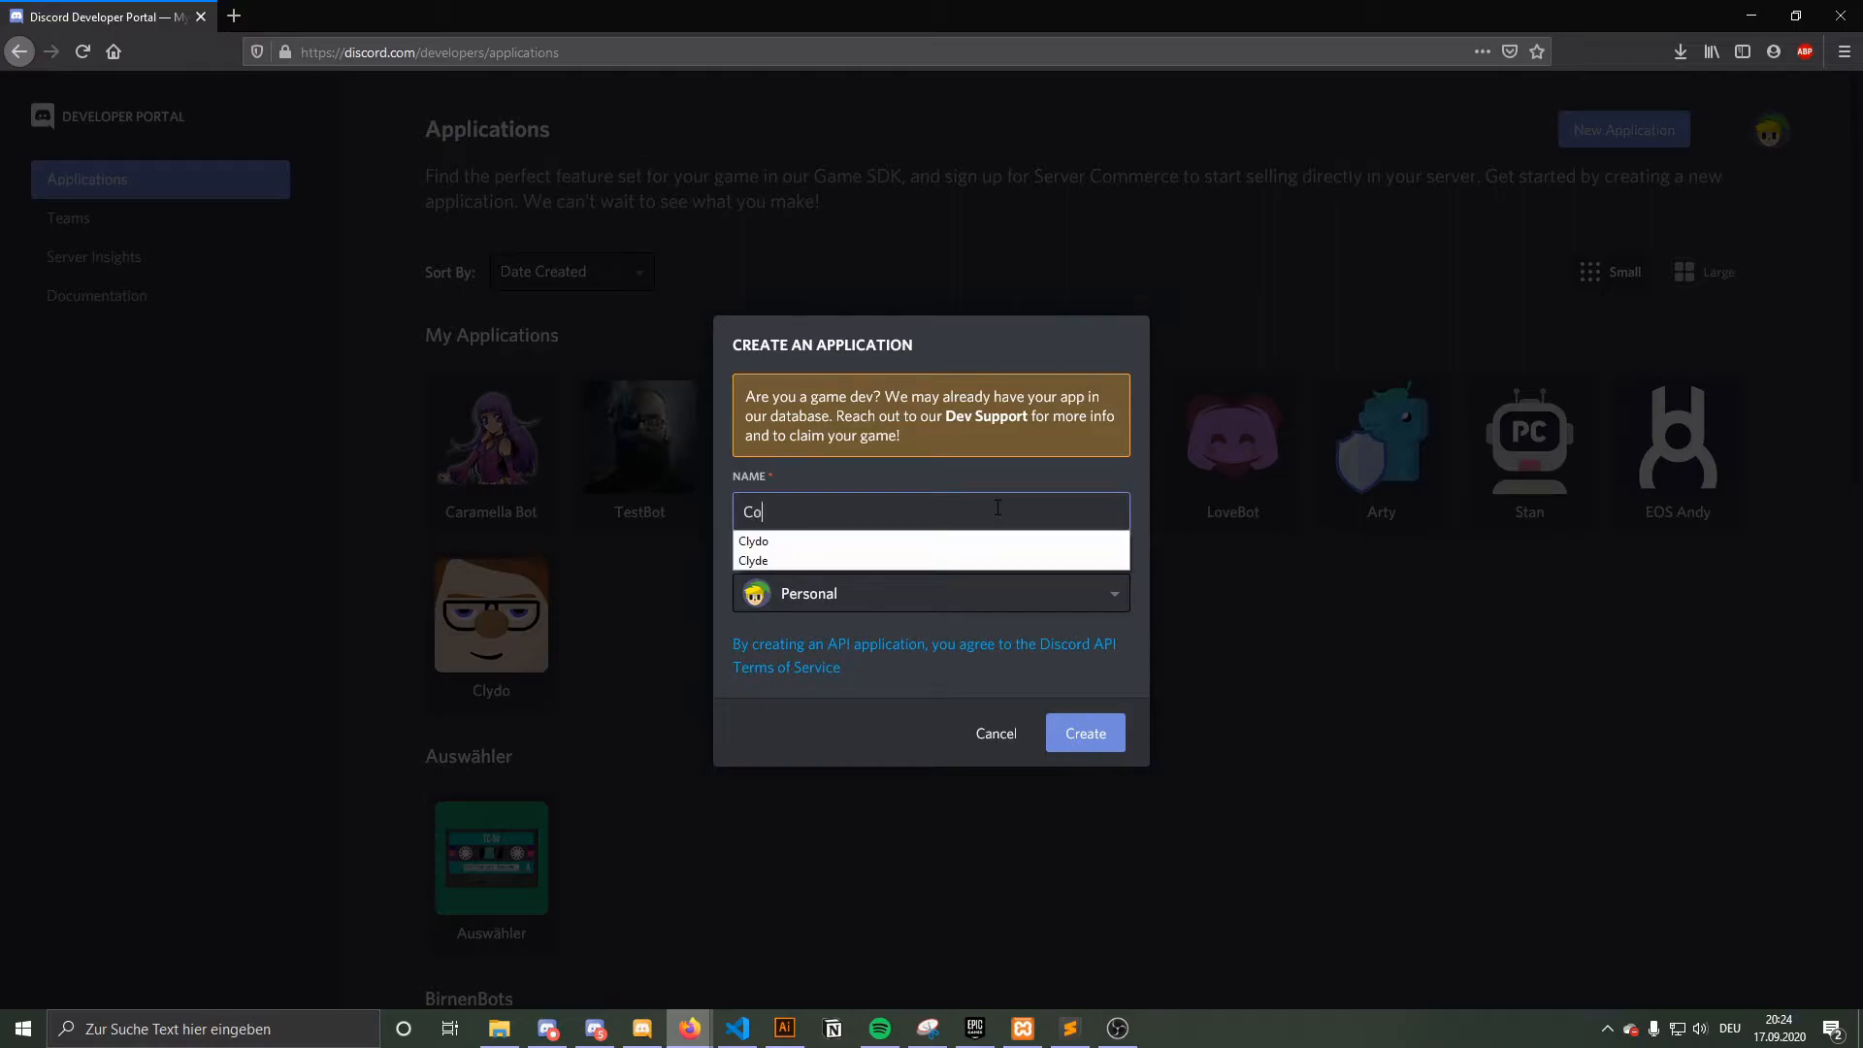
type("ol Bot")
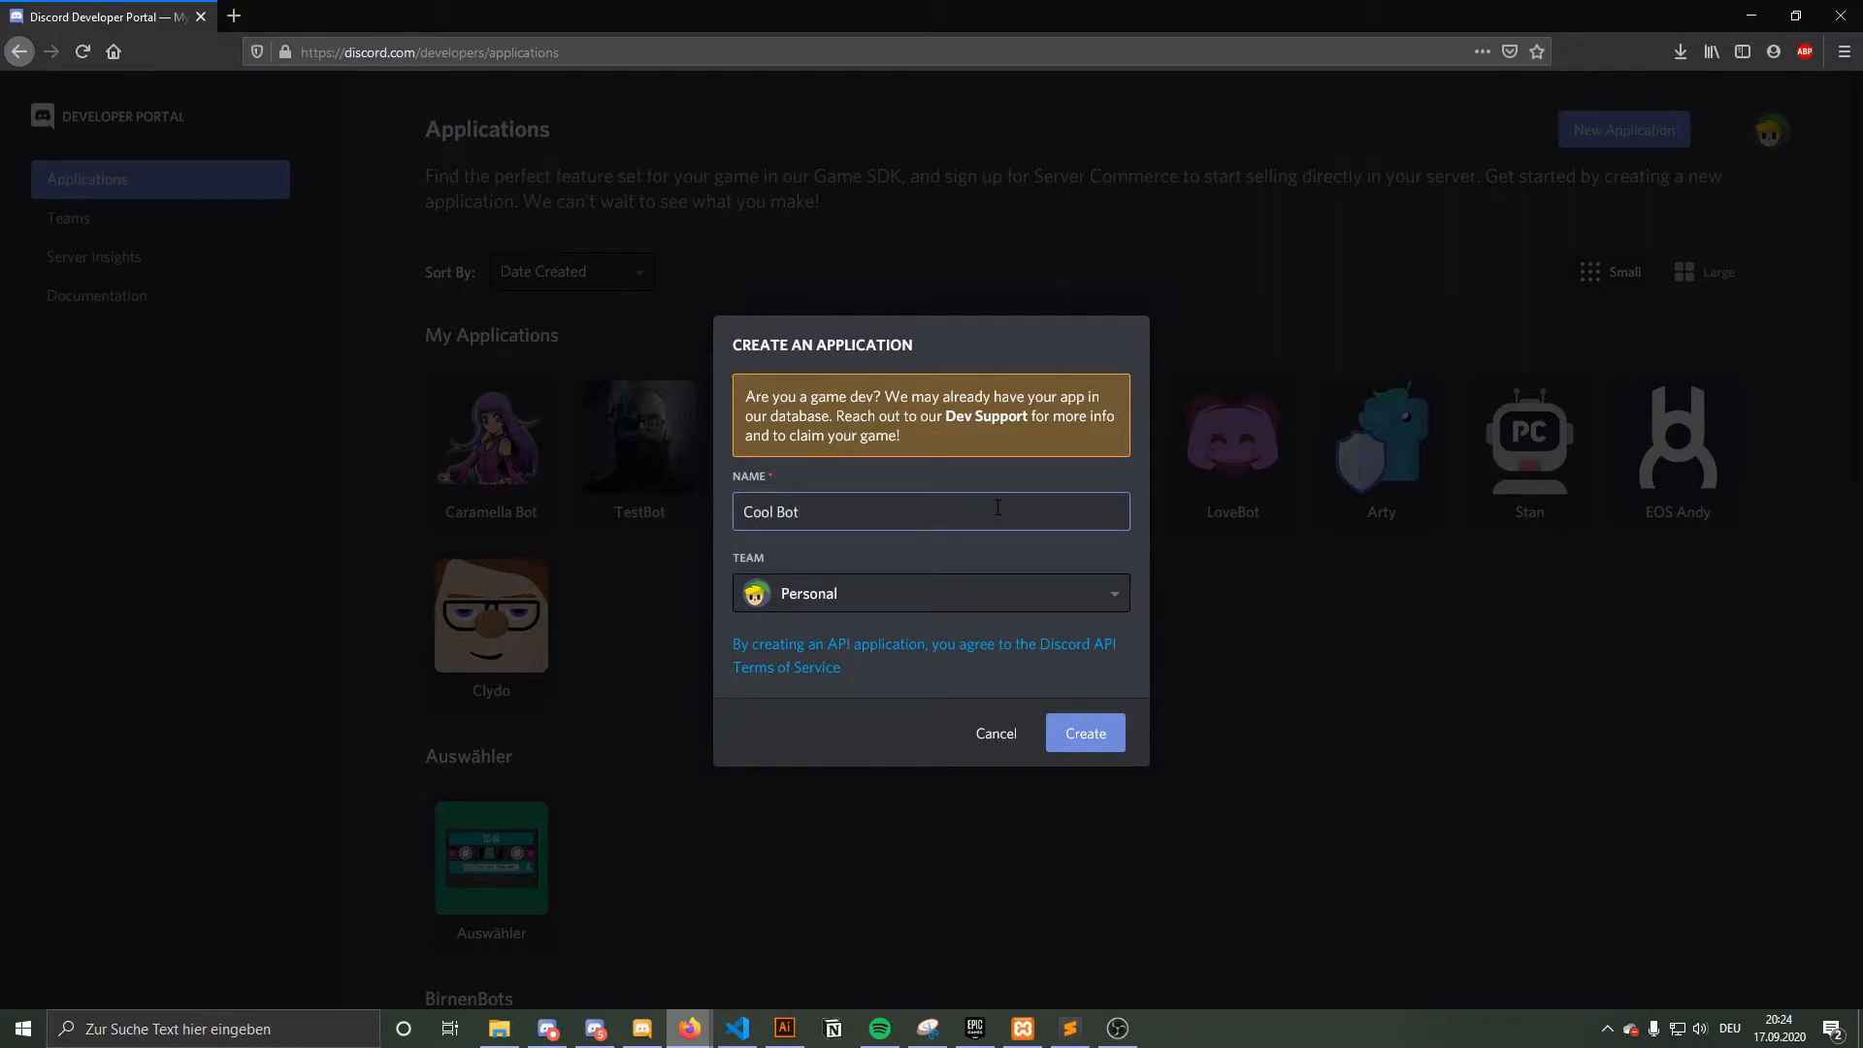
left_click(1000, 603)
left_click(1000, 603)
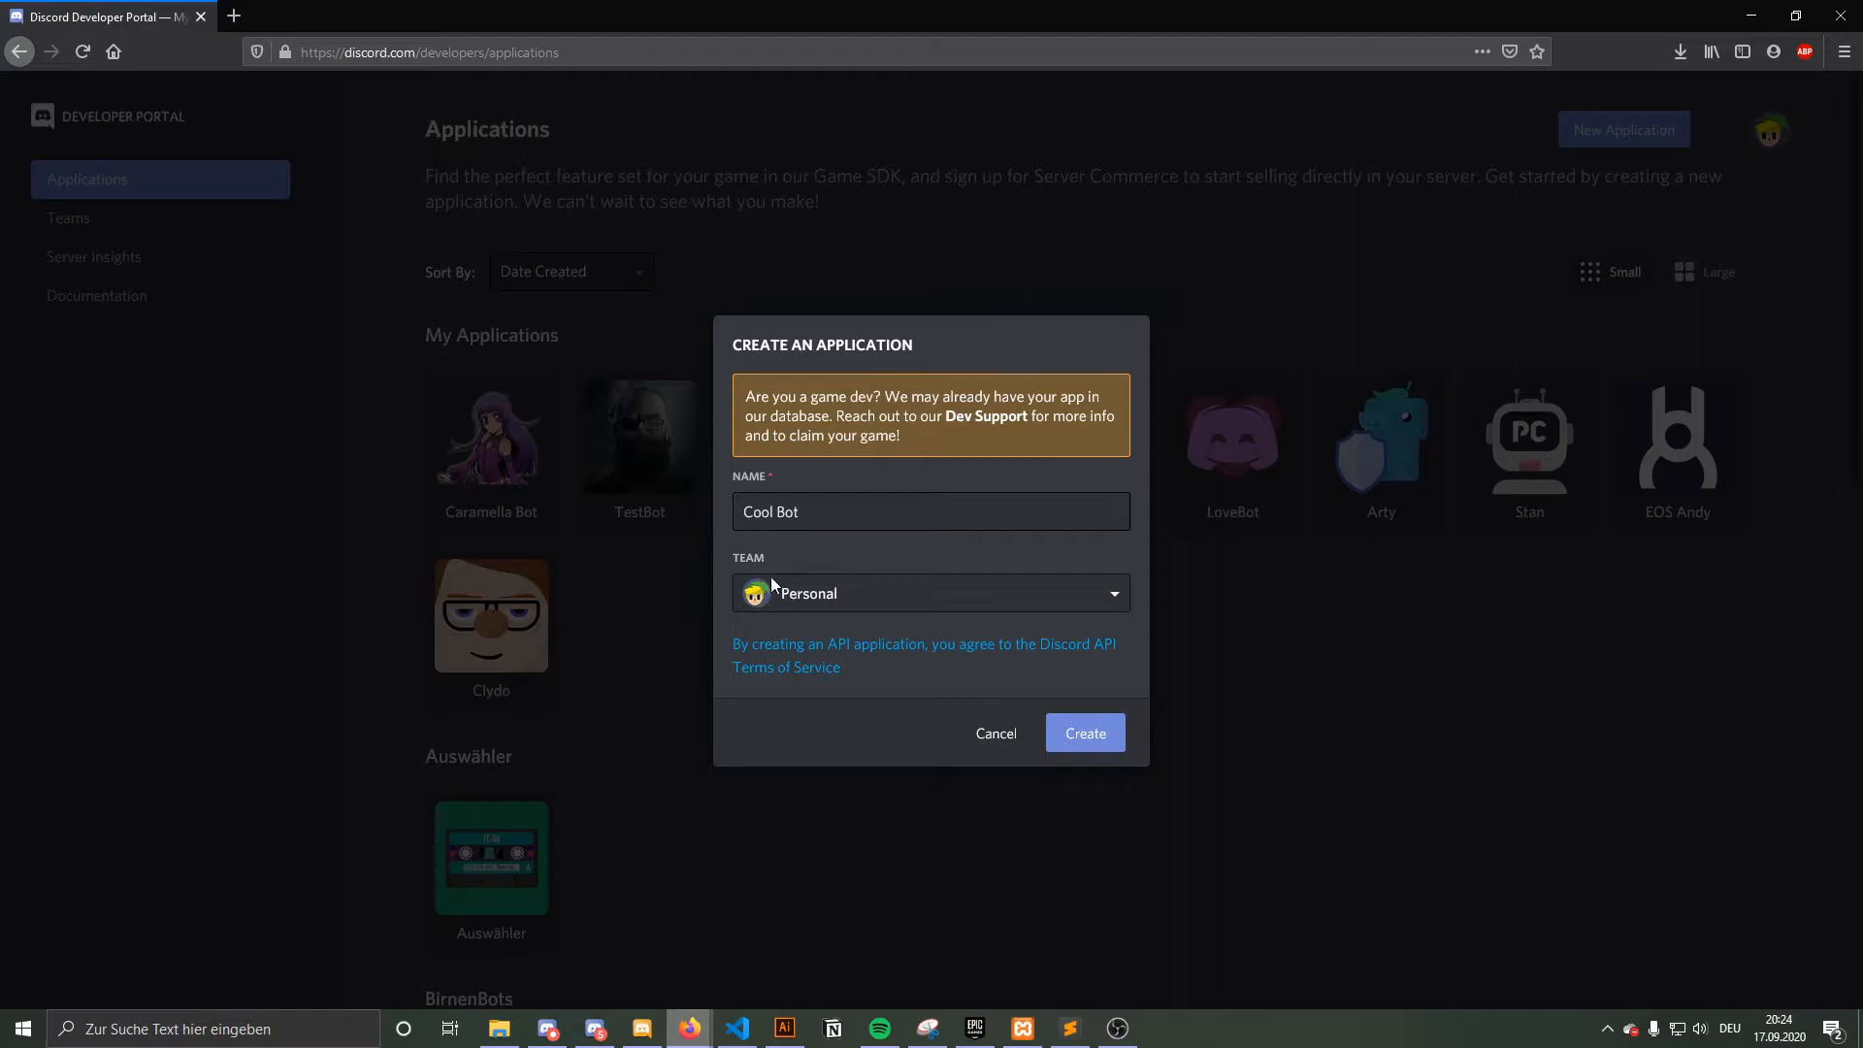
left_click(1080, 734)
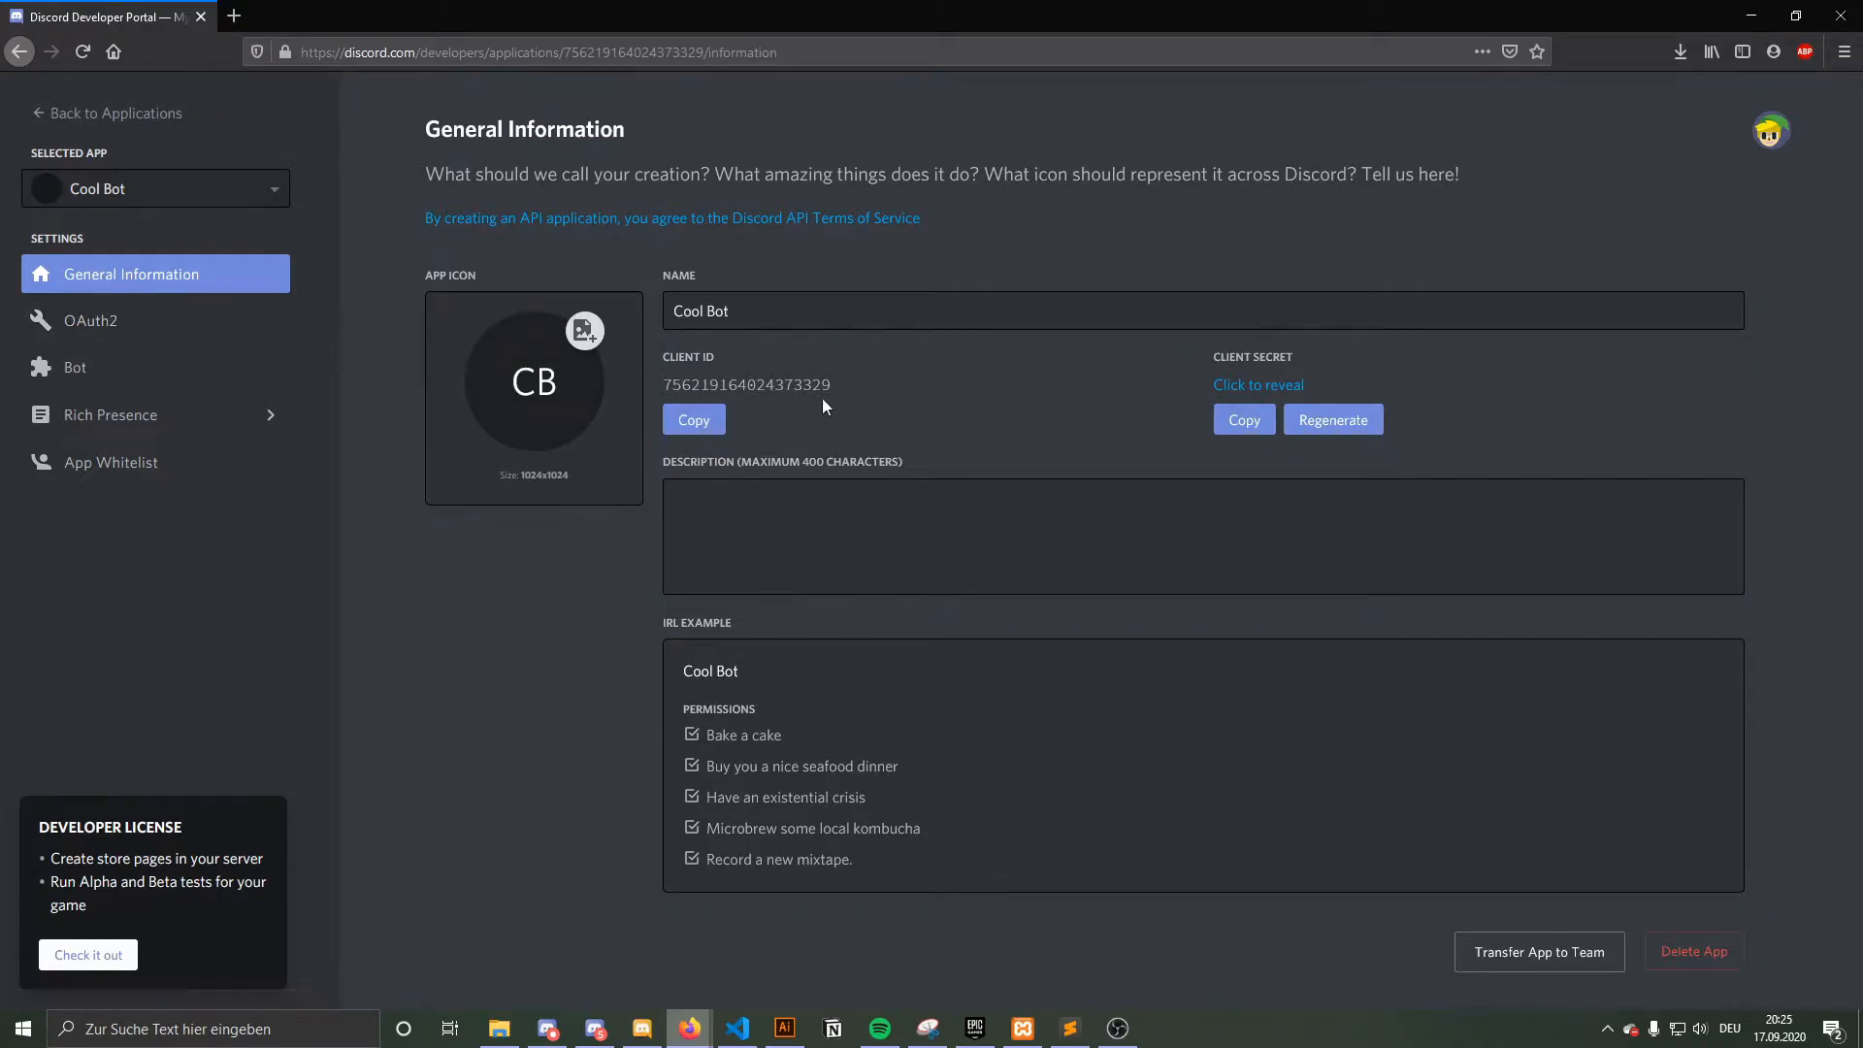
- Upload the mountain landscape image as the application's icon and save the change
left_click(807, 310)
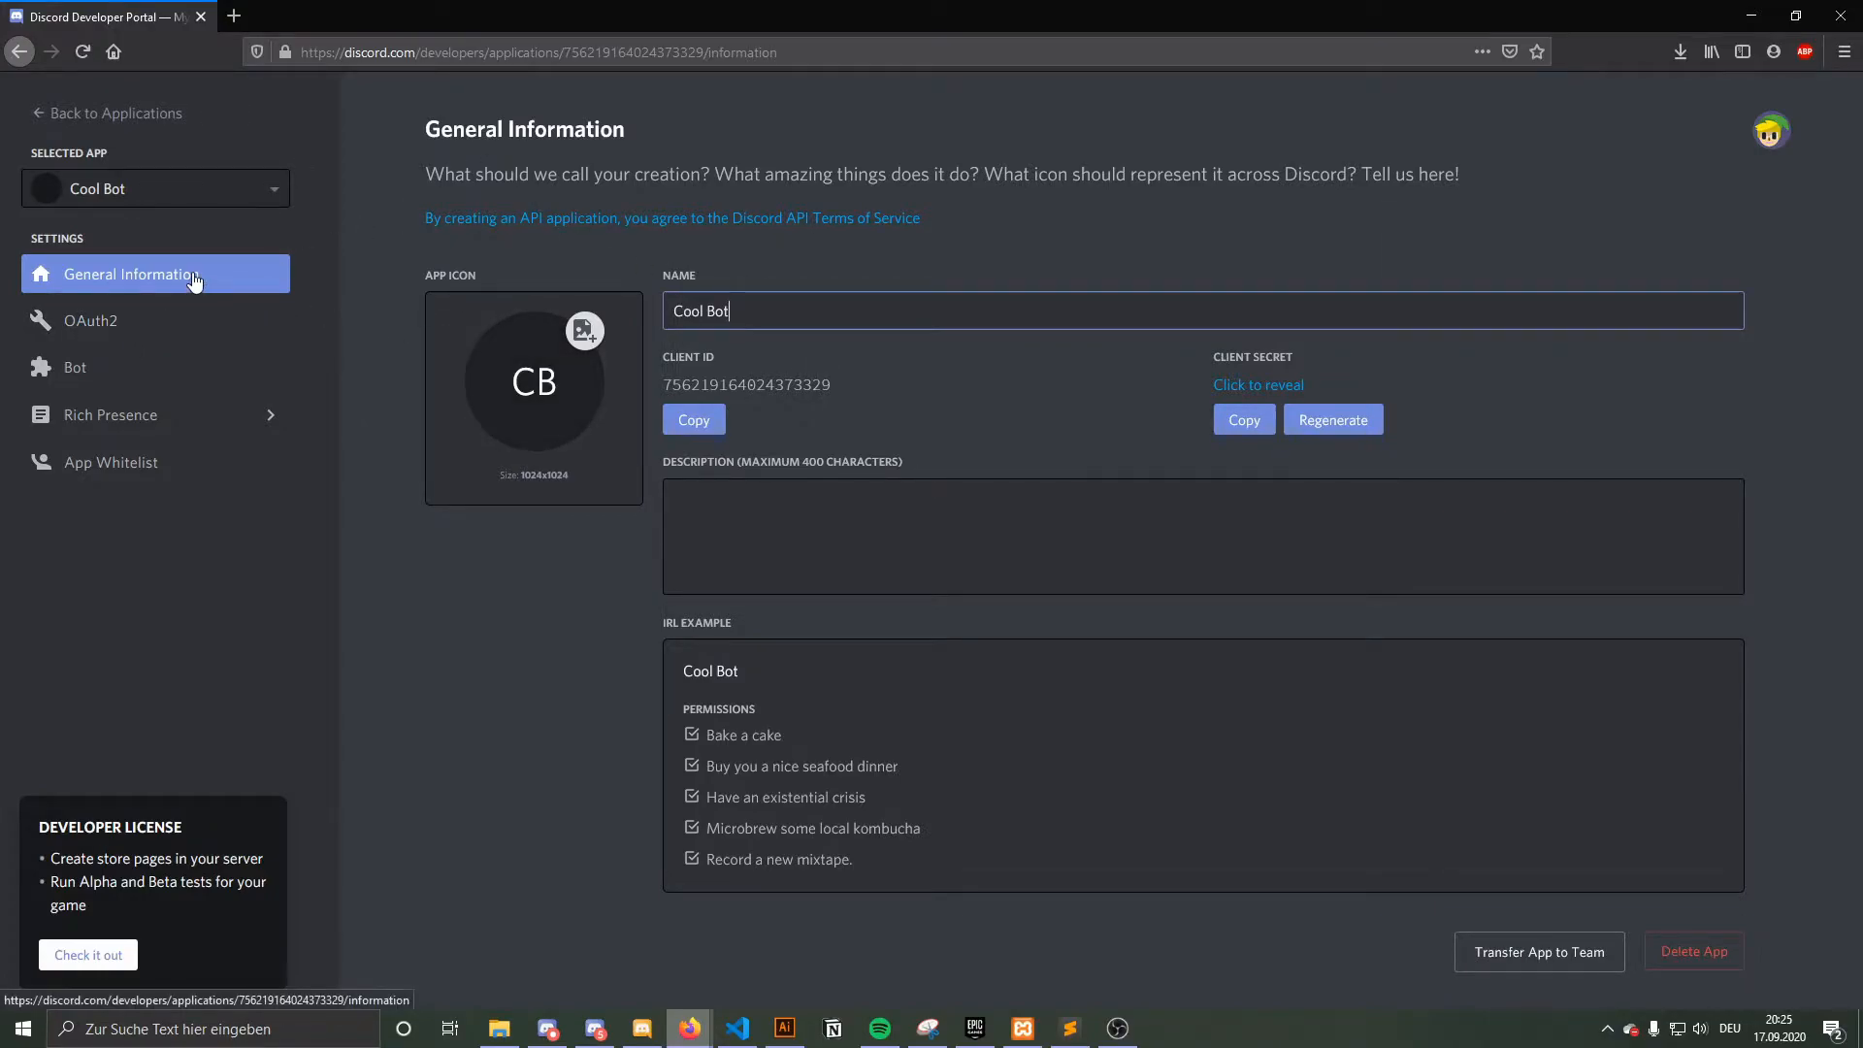
left_click(1031, 311)
left_click(966, 270)
left_click(574, 378)
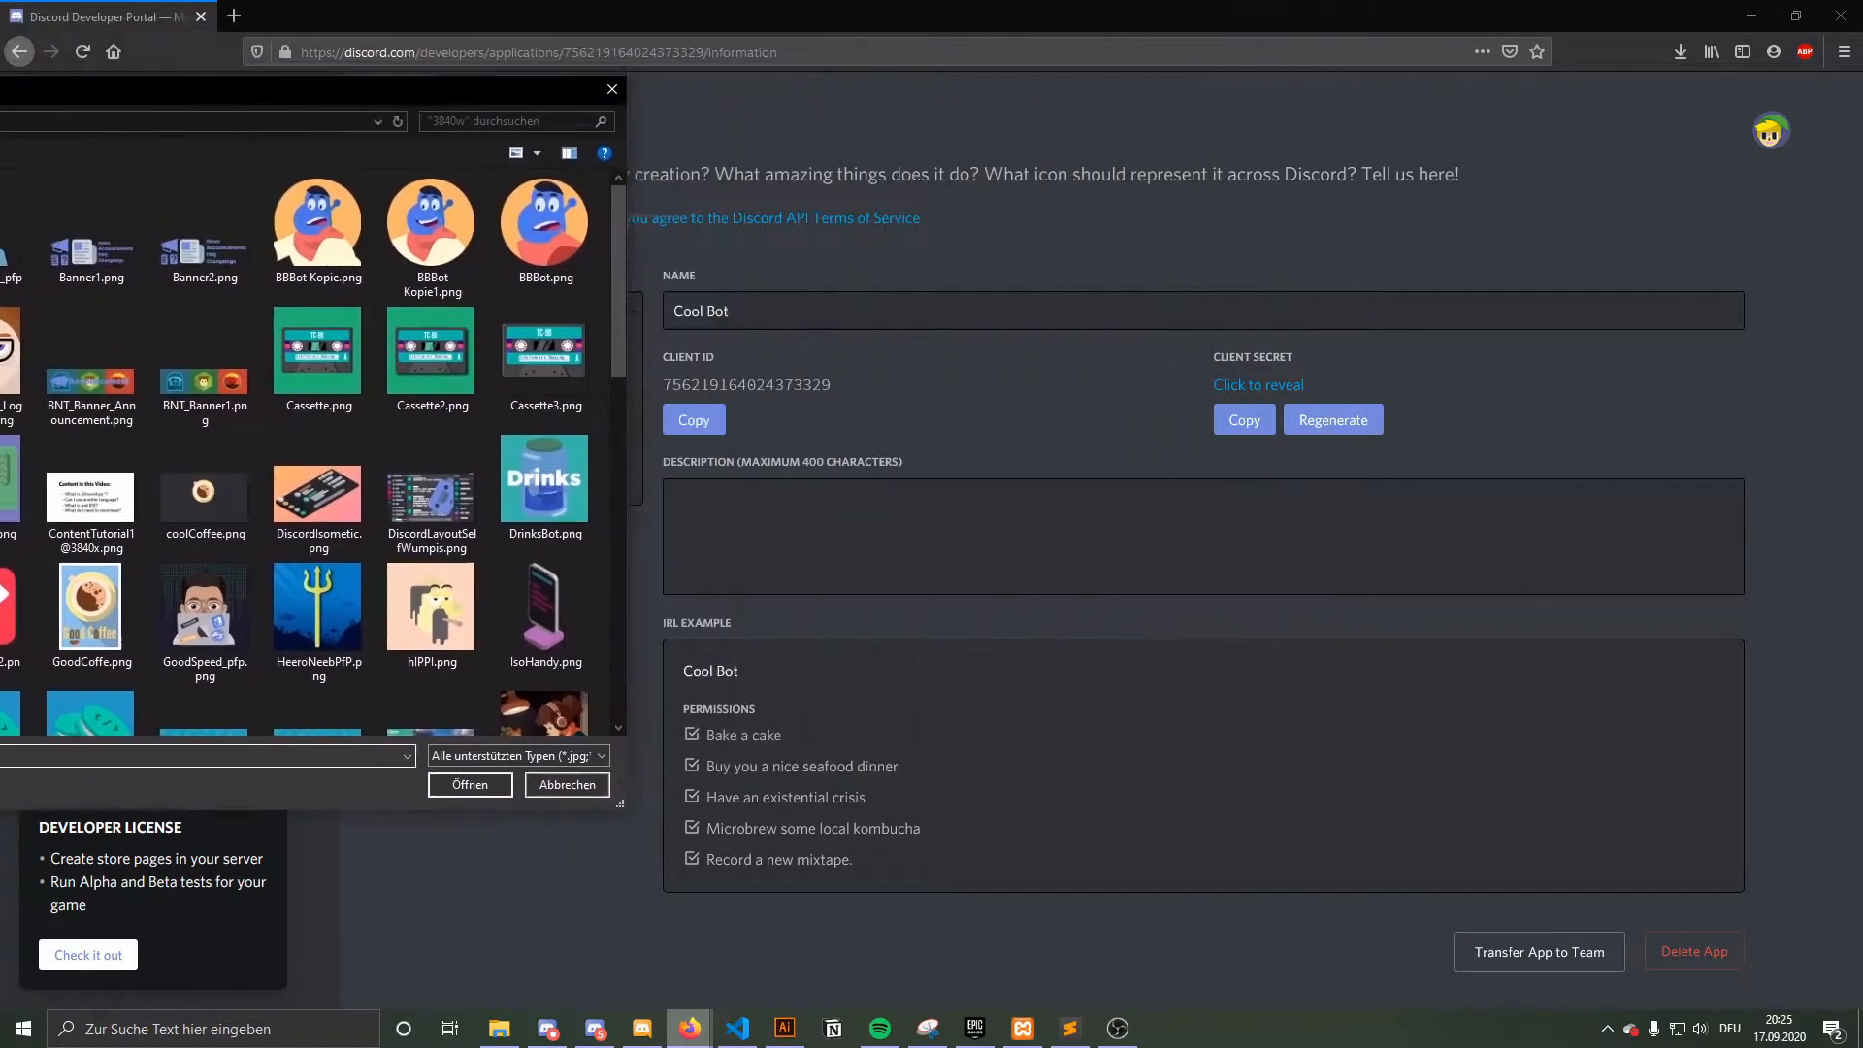
left_click_drag(0, 89, 0, 127)
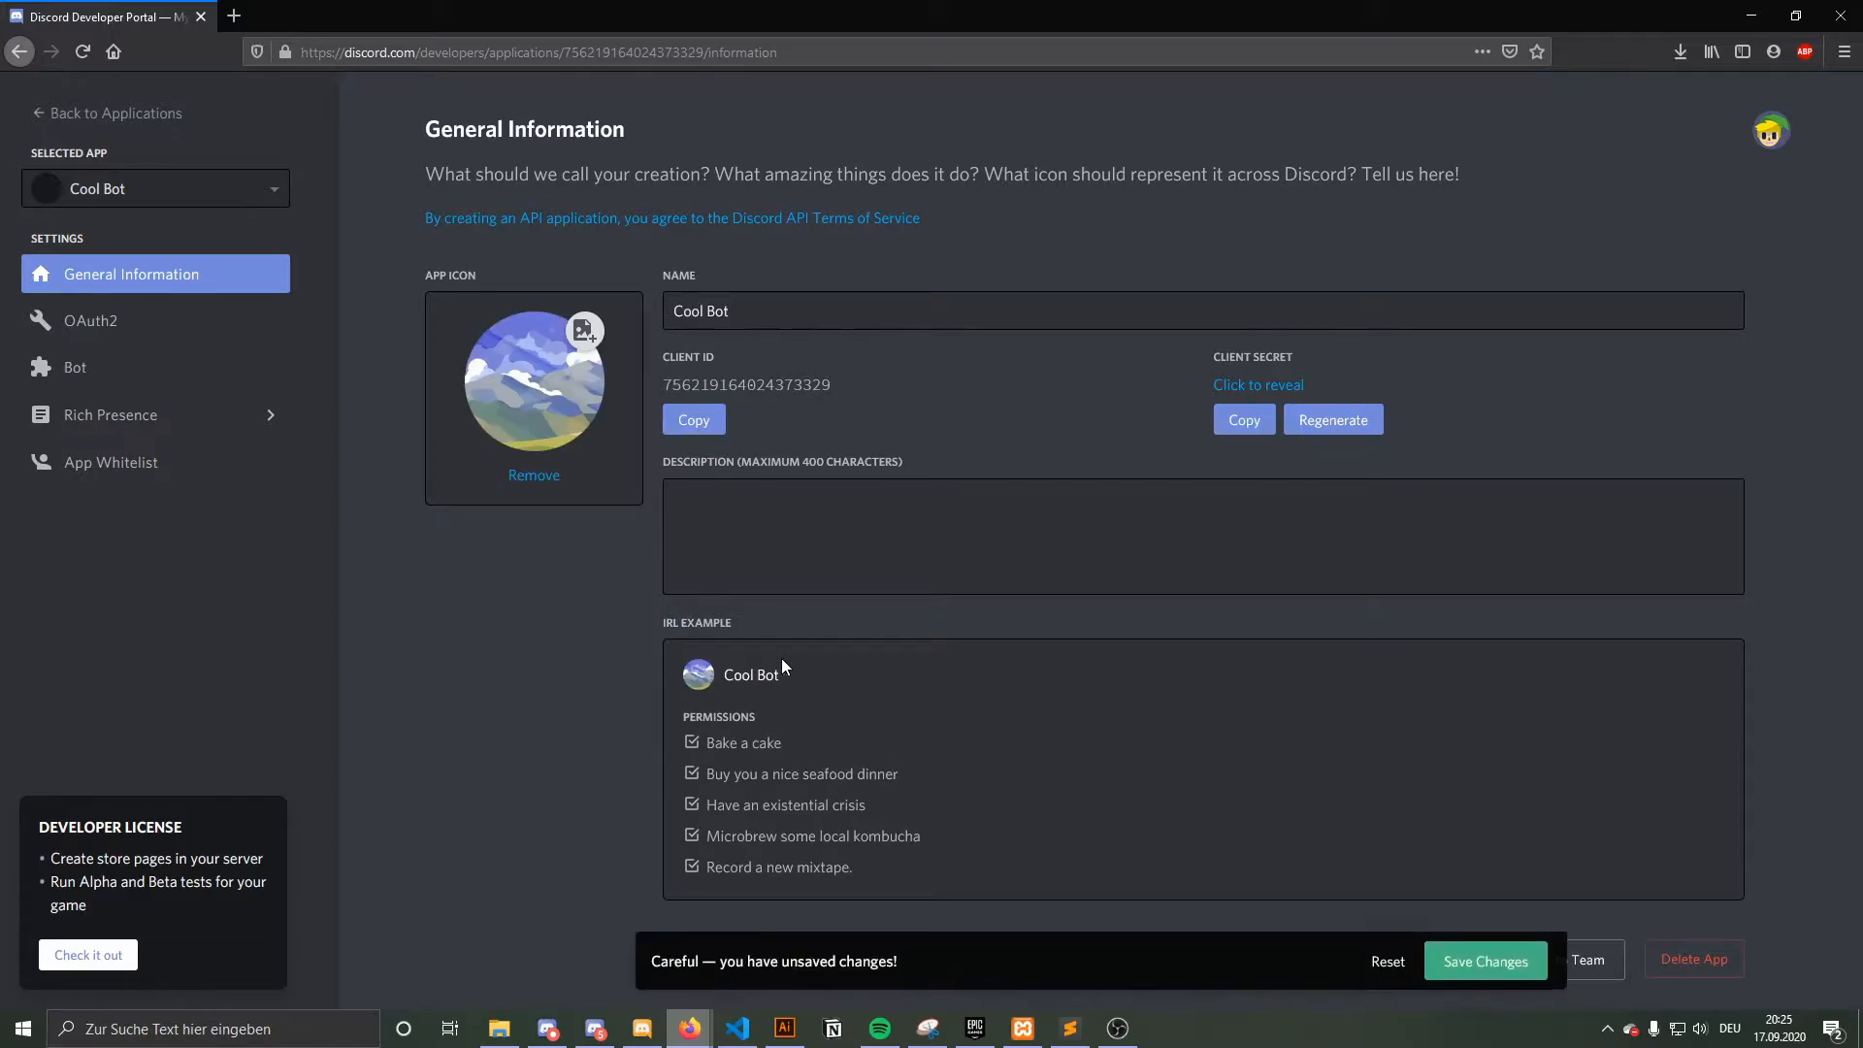
left_click(1455, 947)
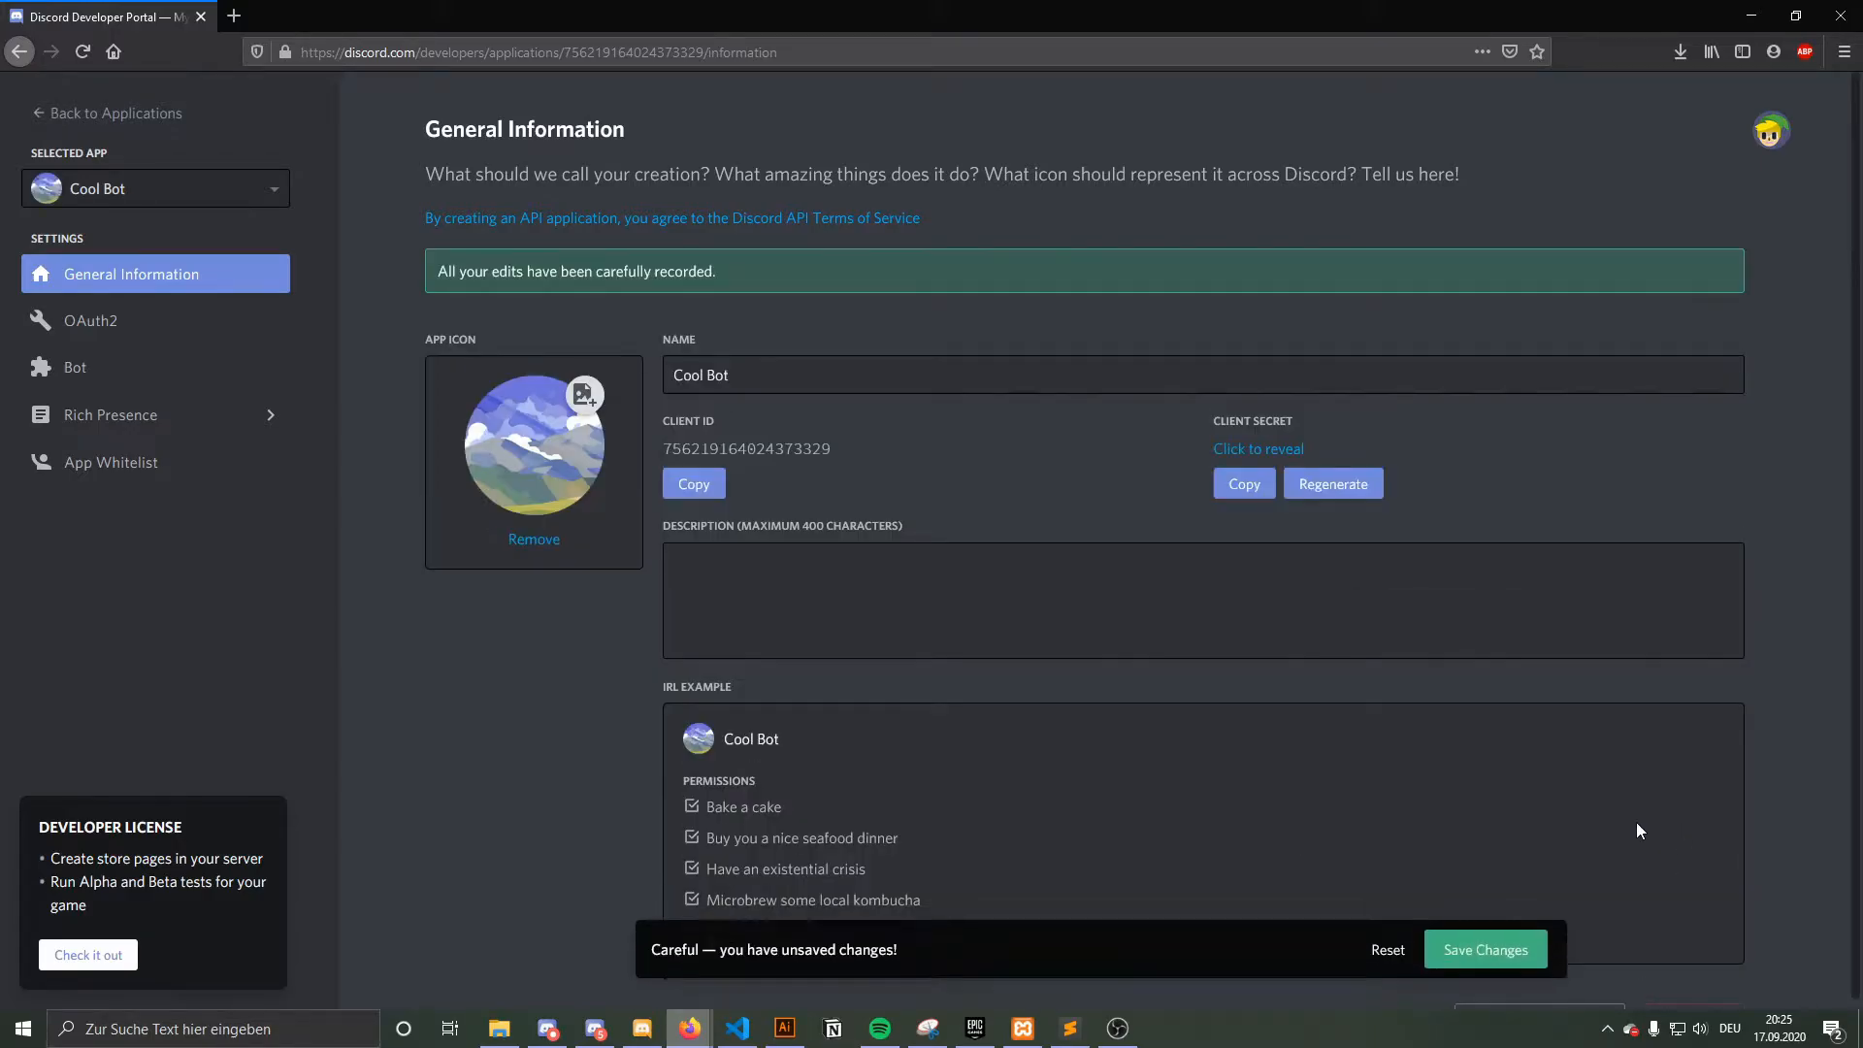
- Set the application's description to "I'm a pretty cool bot." and save the change
left_click(1082, 632)
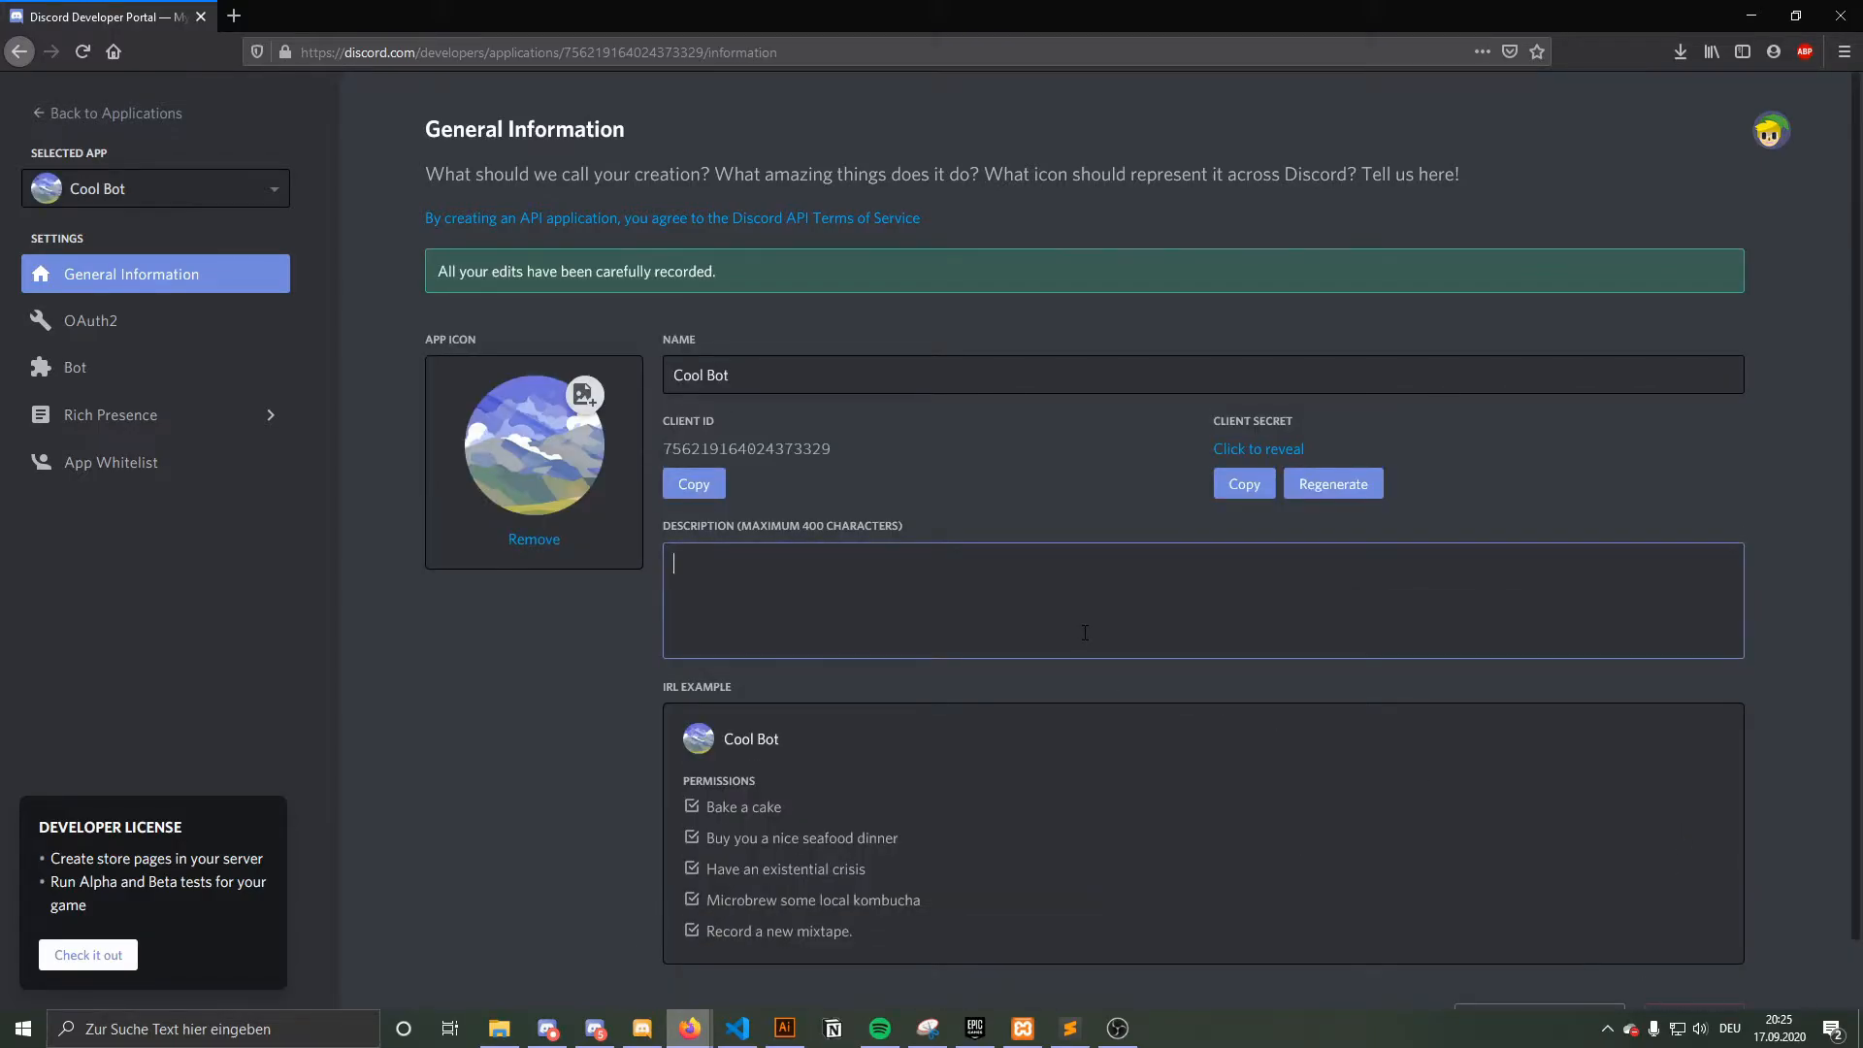
type("I")
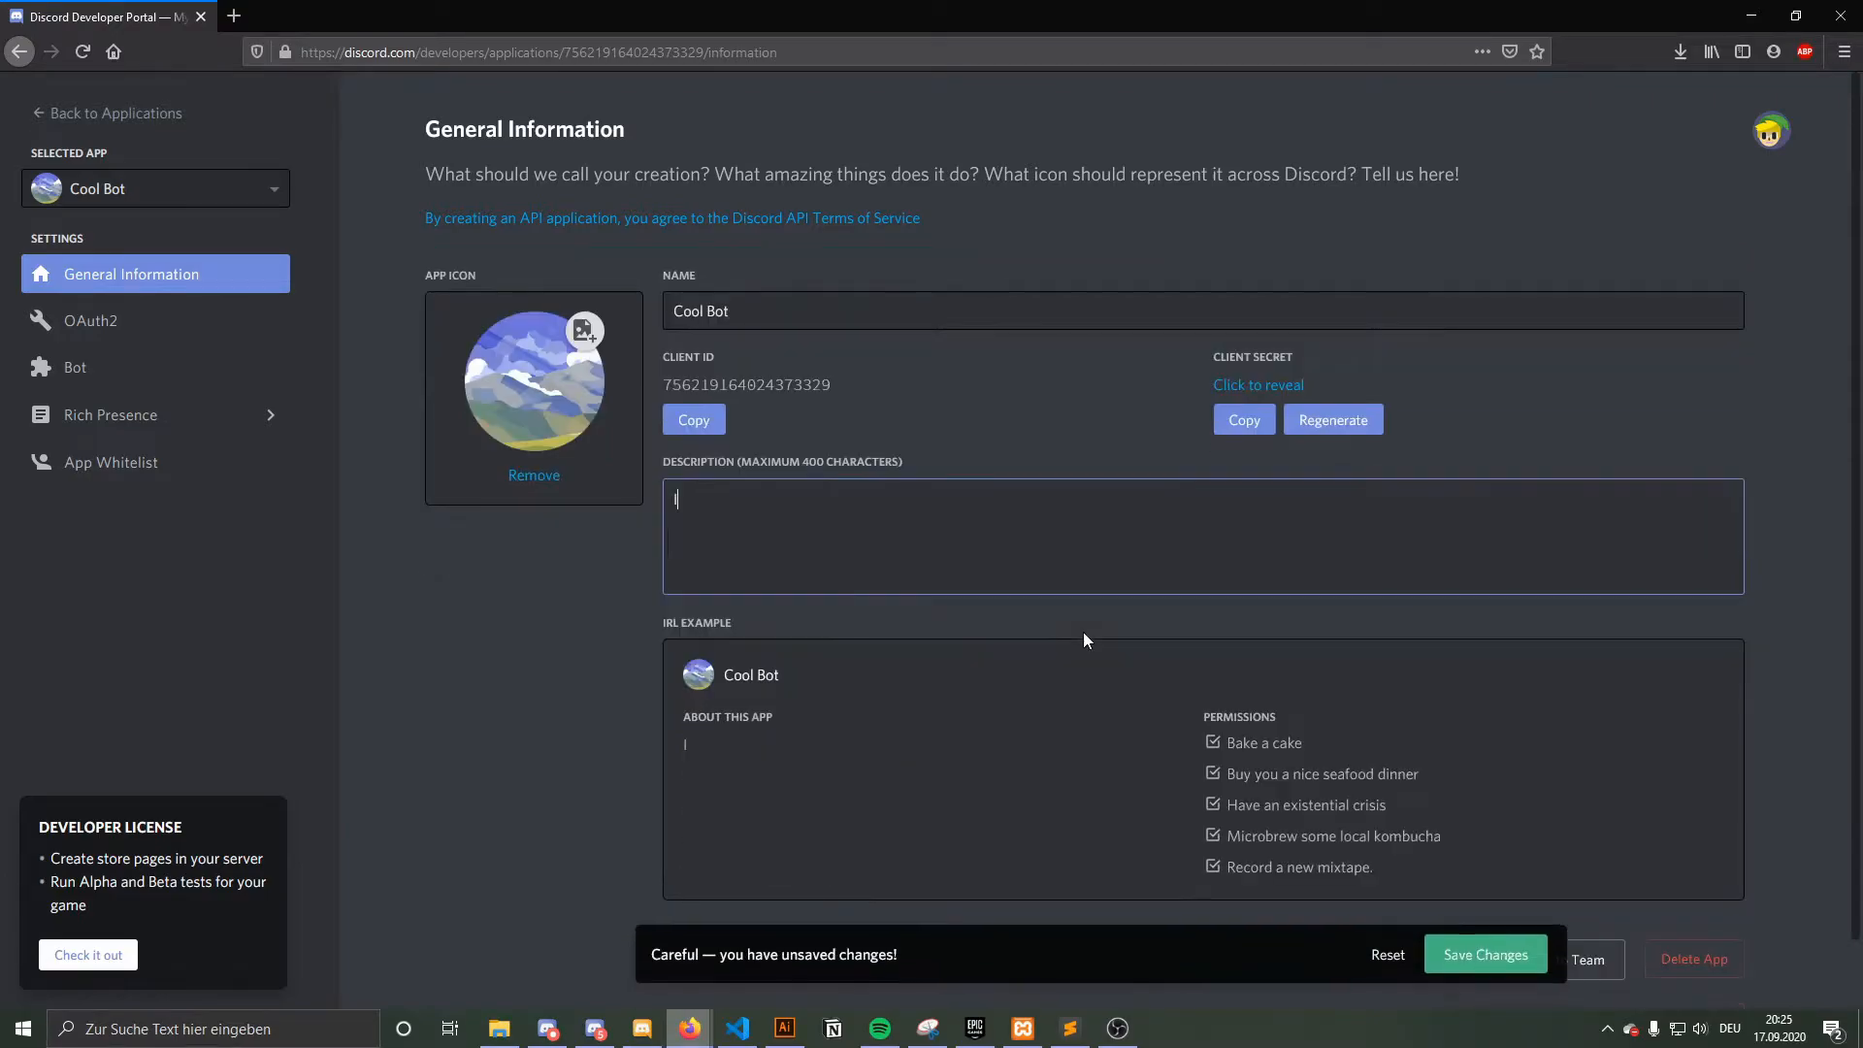
type("'m a pretty cool bot.")
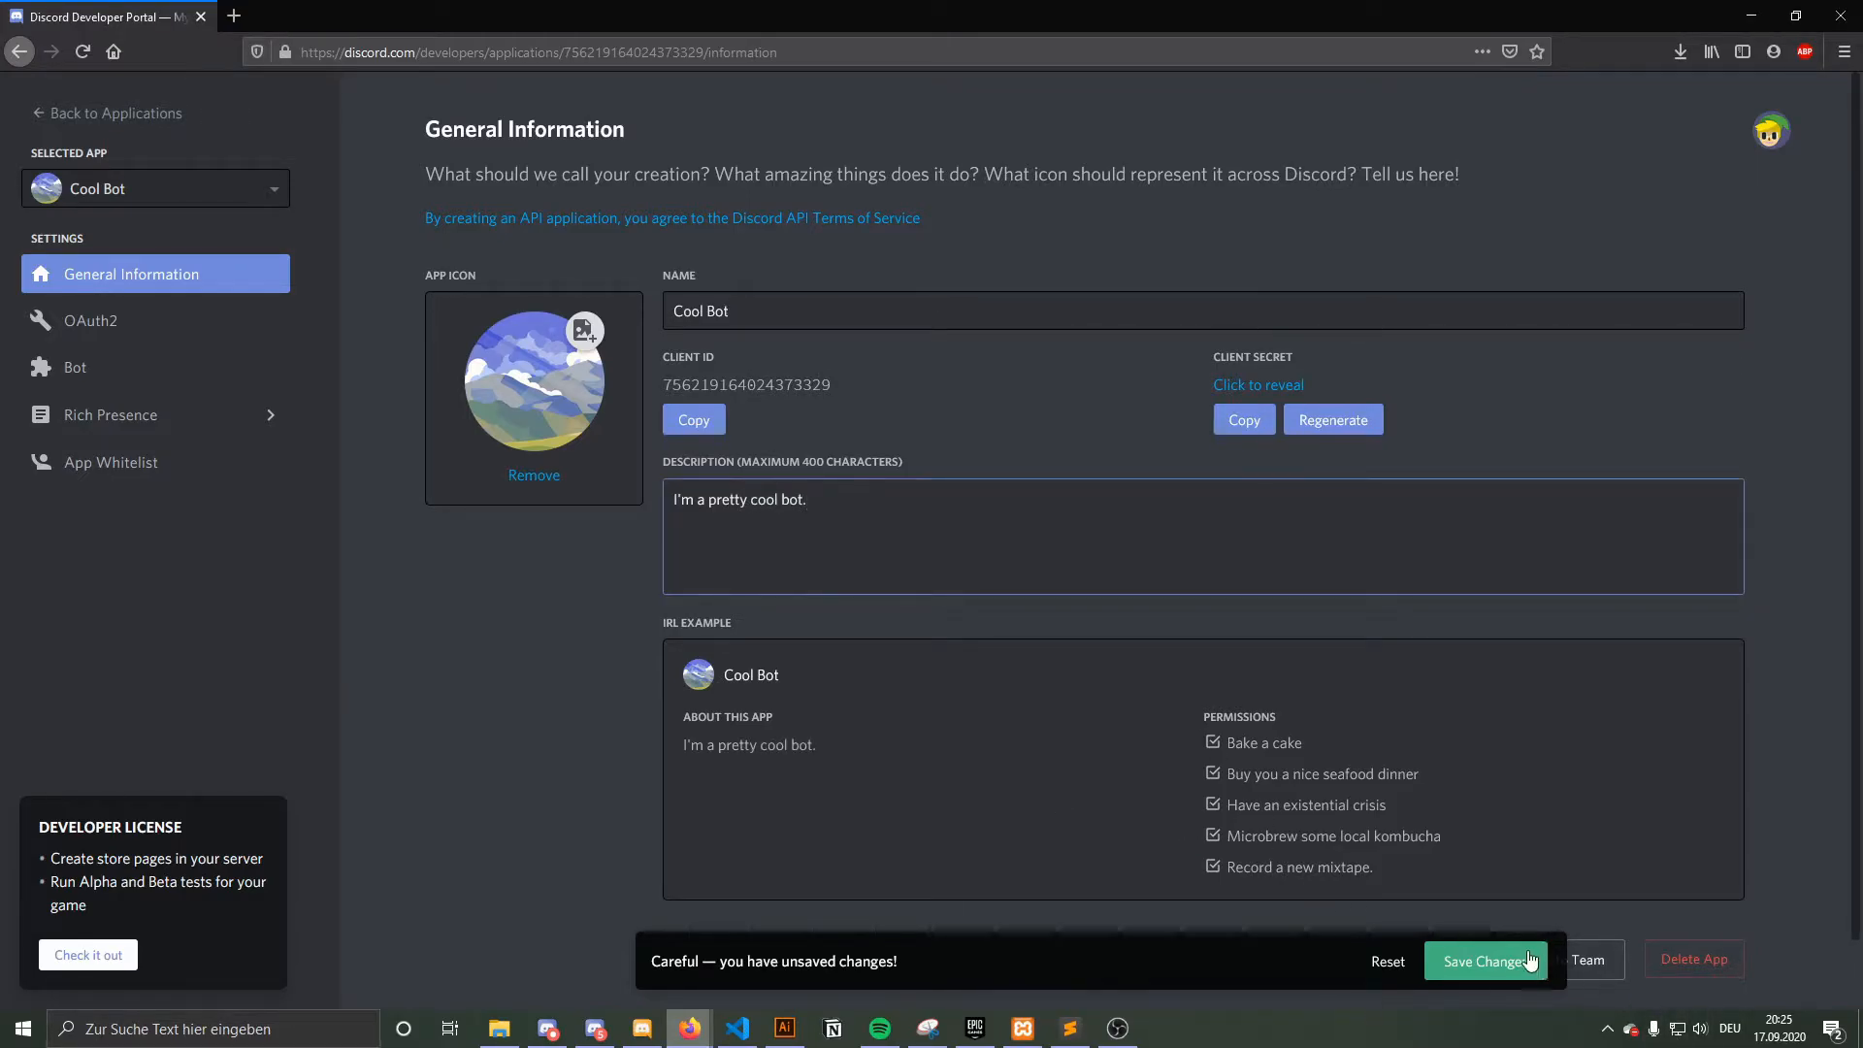
left_click(1486, 961)
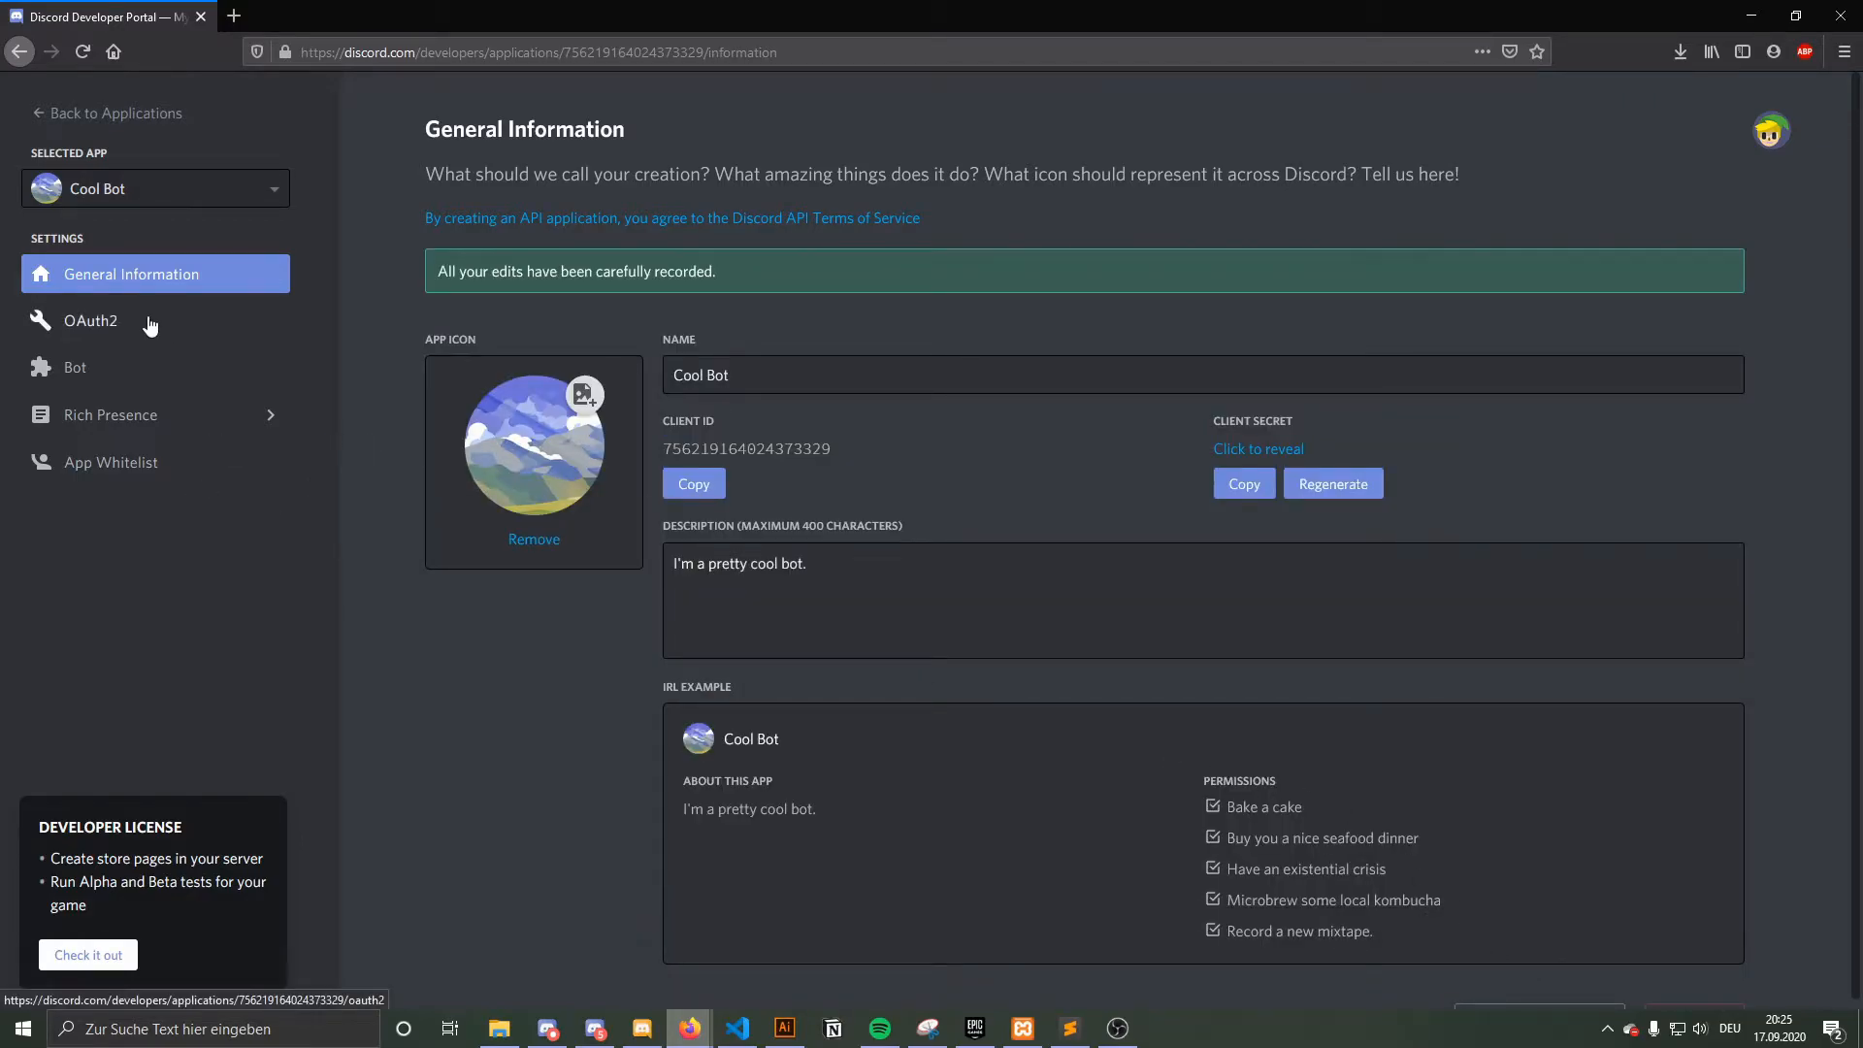
left_click(97, 325)
left_click(107, 414)
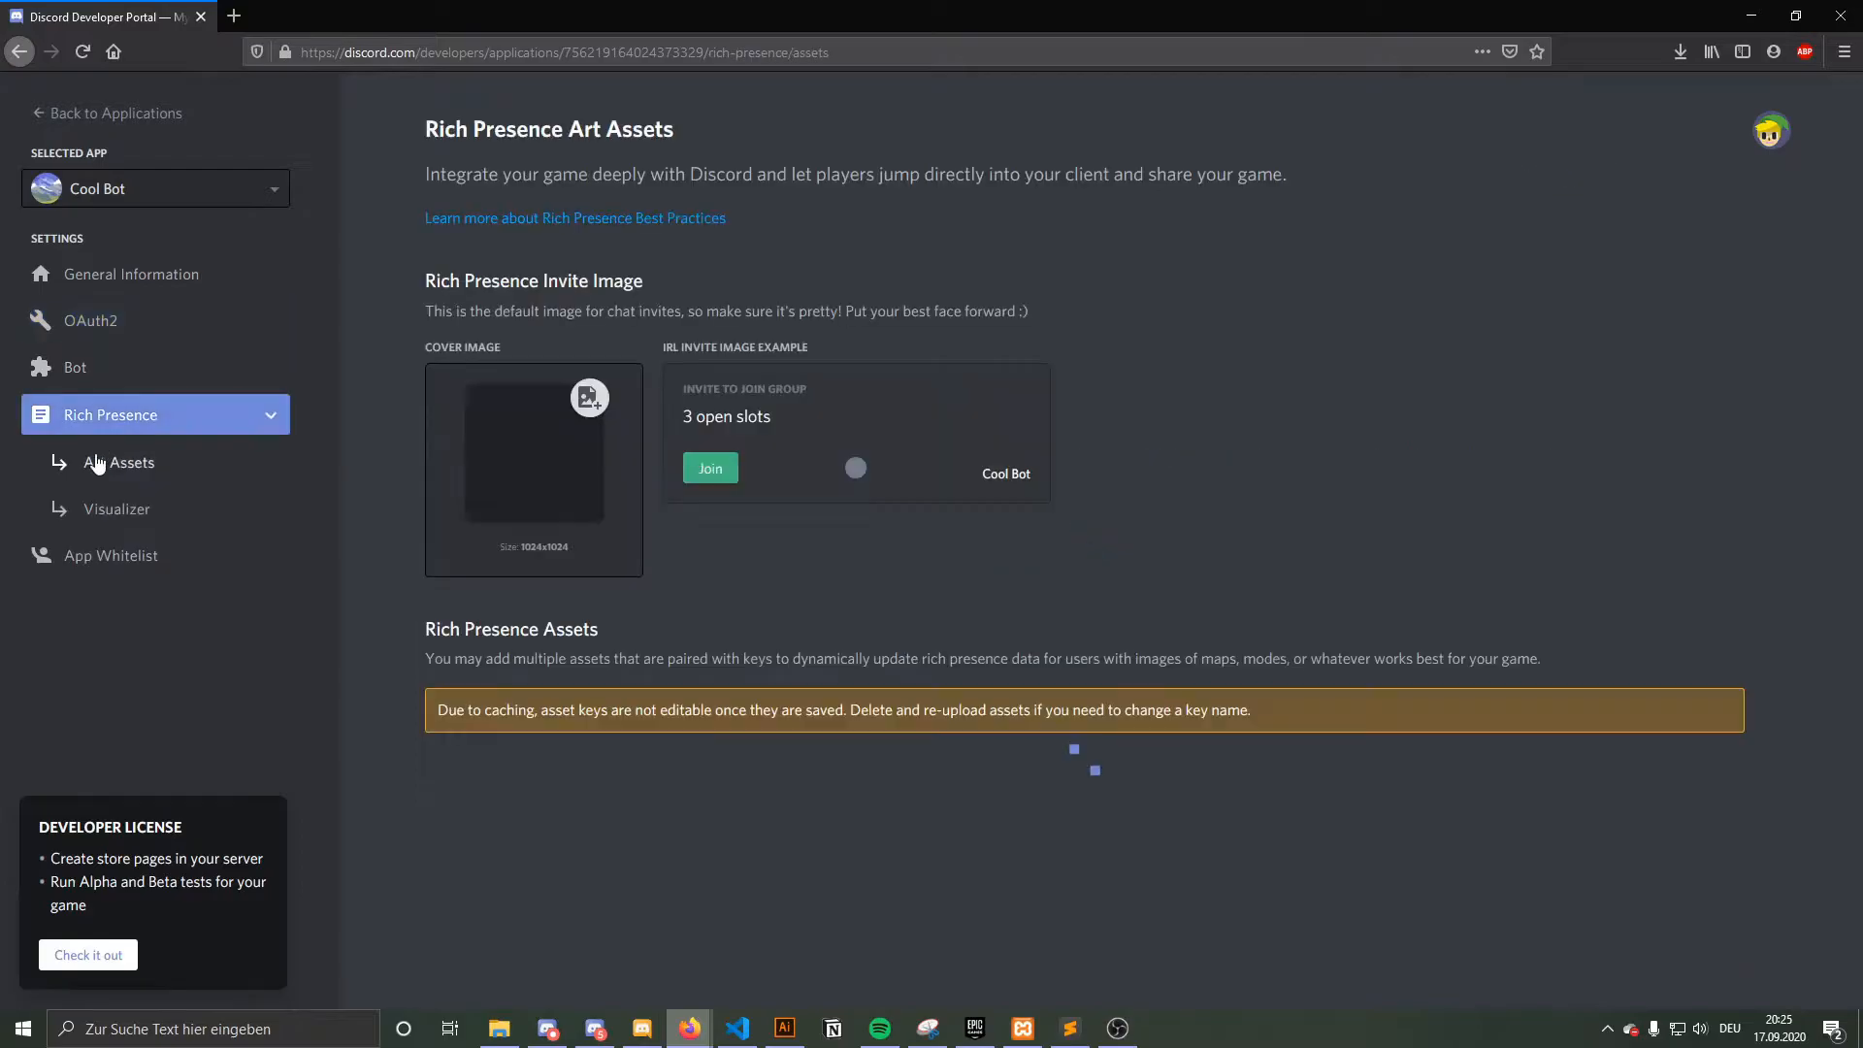
left_click(88, 555)
left_click(110, 419)
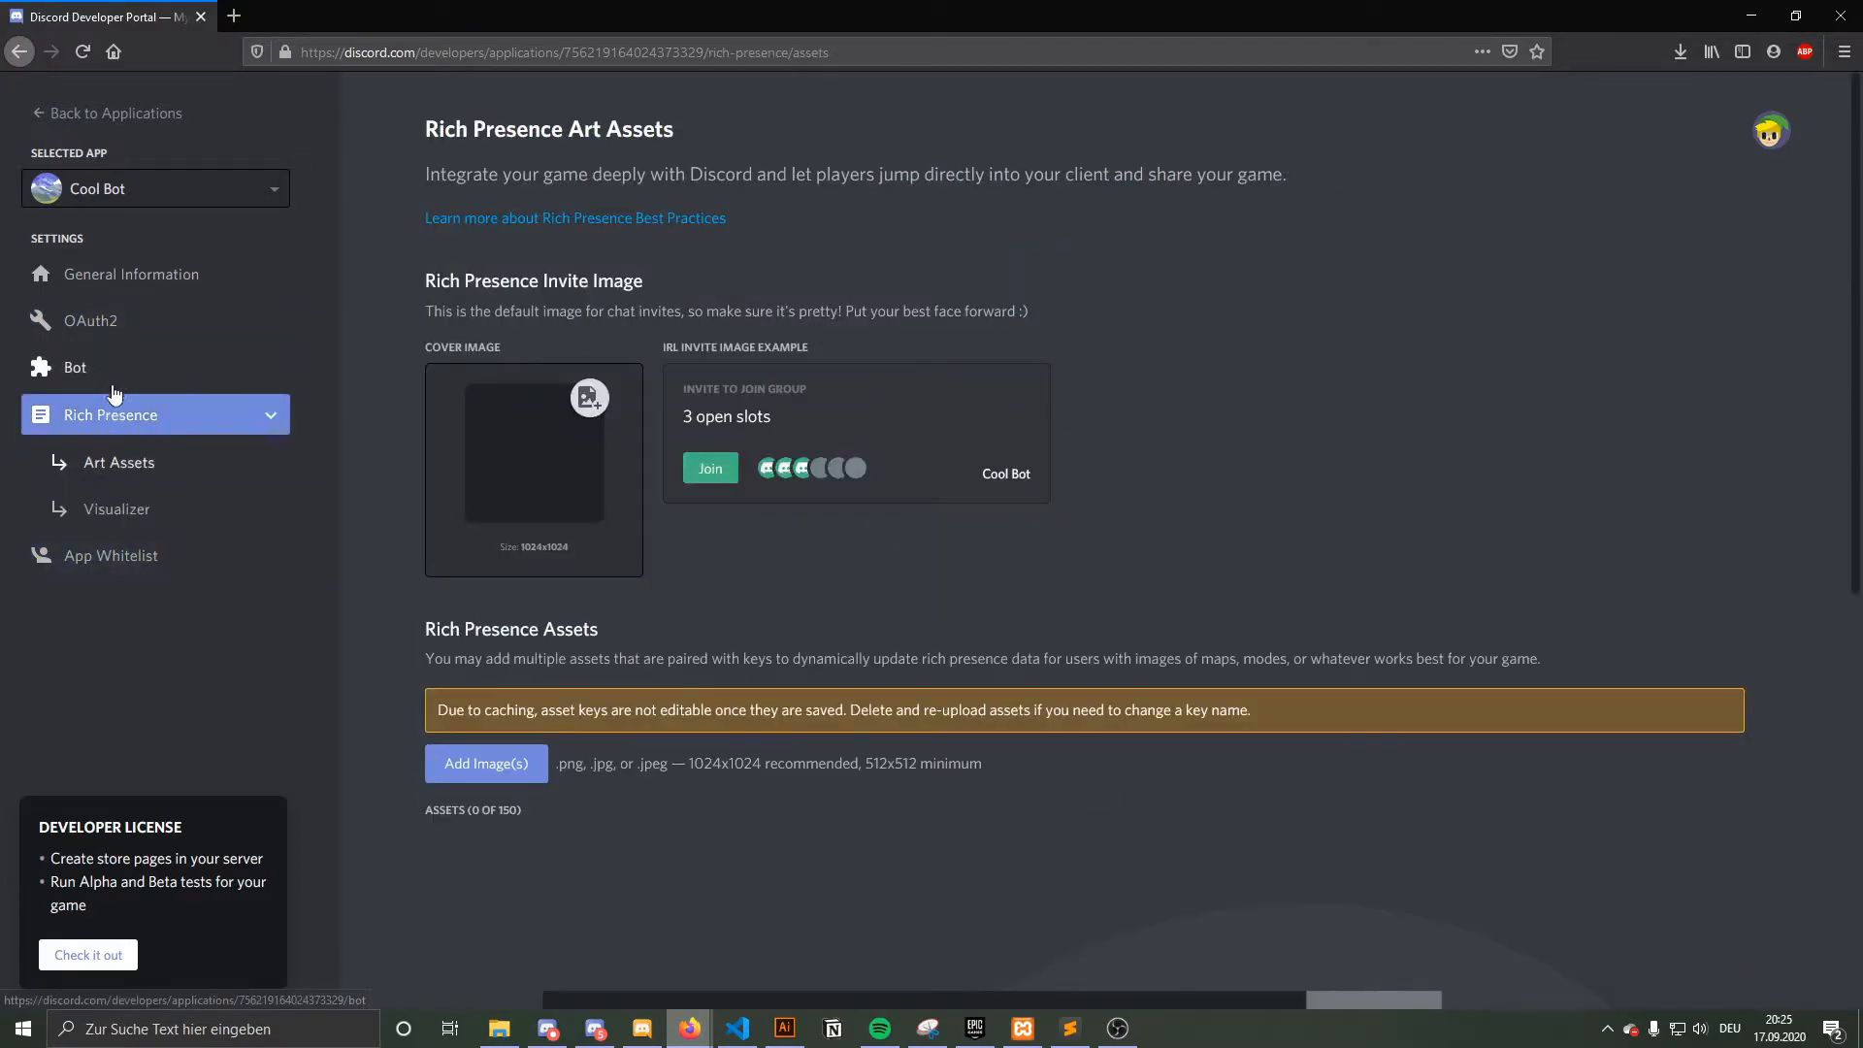
left_click(184, 330)
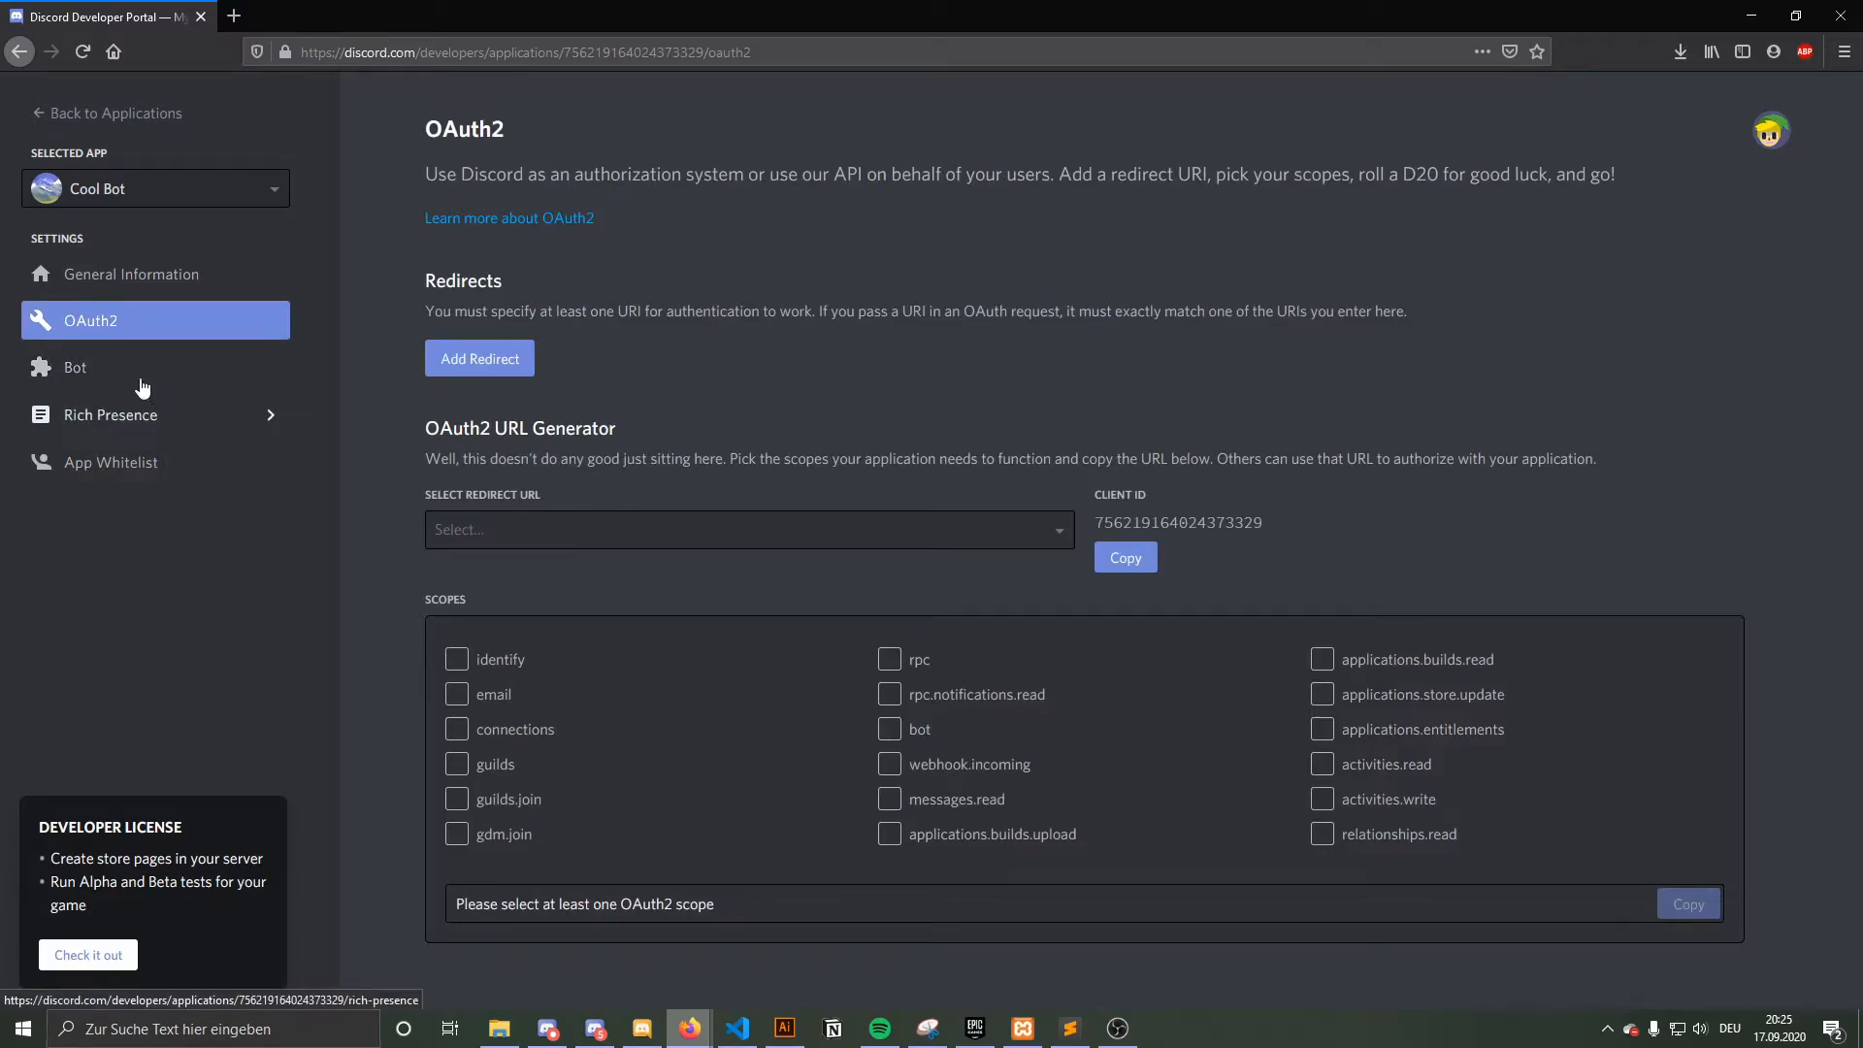
- Add a bot user to the Cool Bot application and confirm the irreversible action
left_click(104, 368)
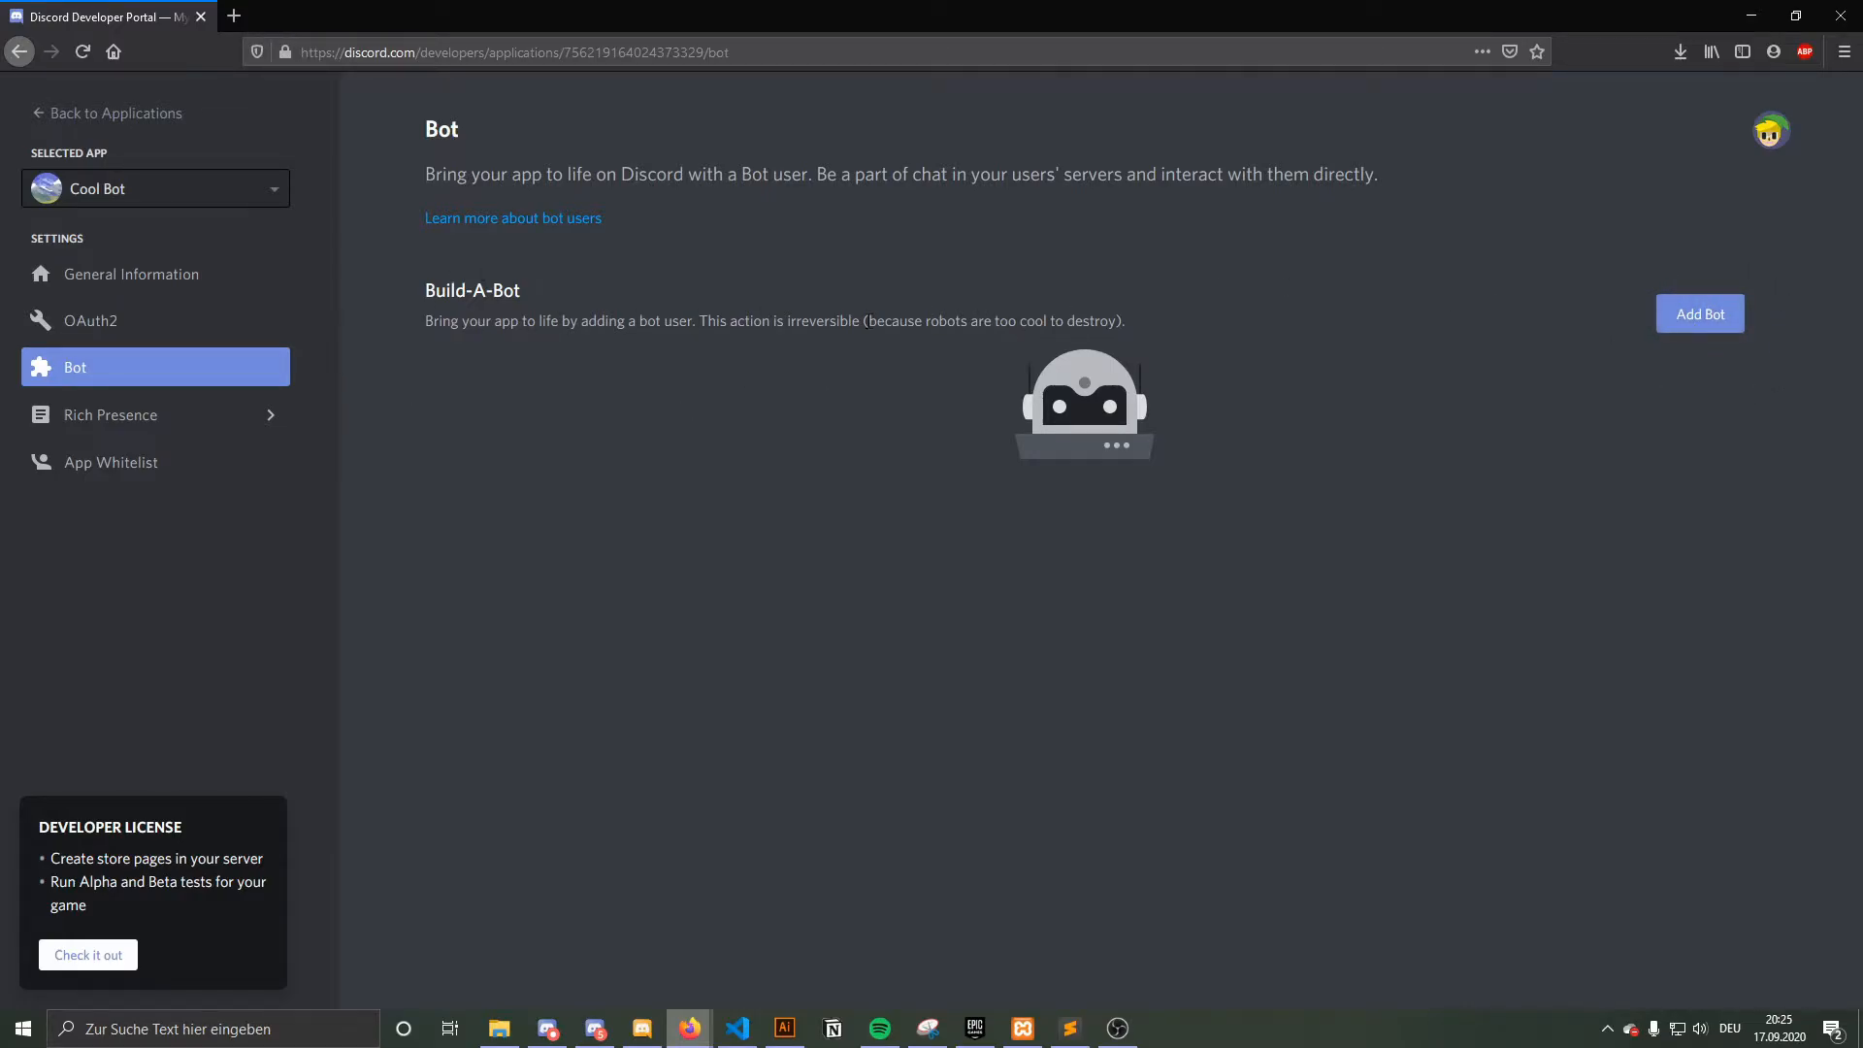
left_click_drag(704, 323, 865, 320)
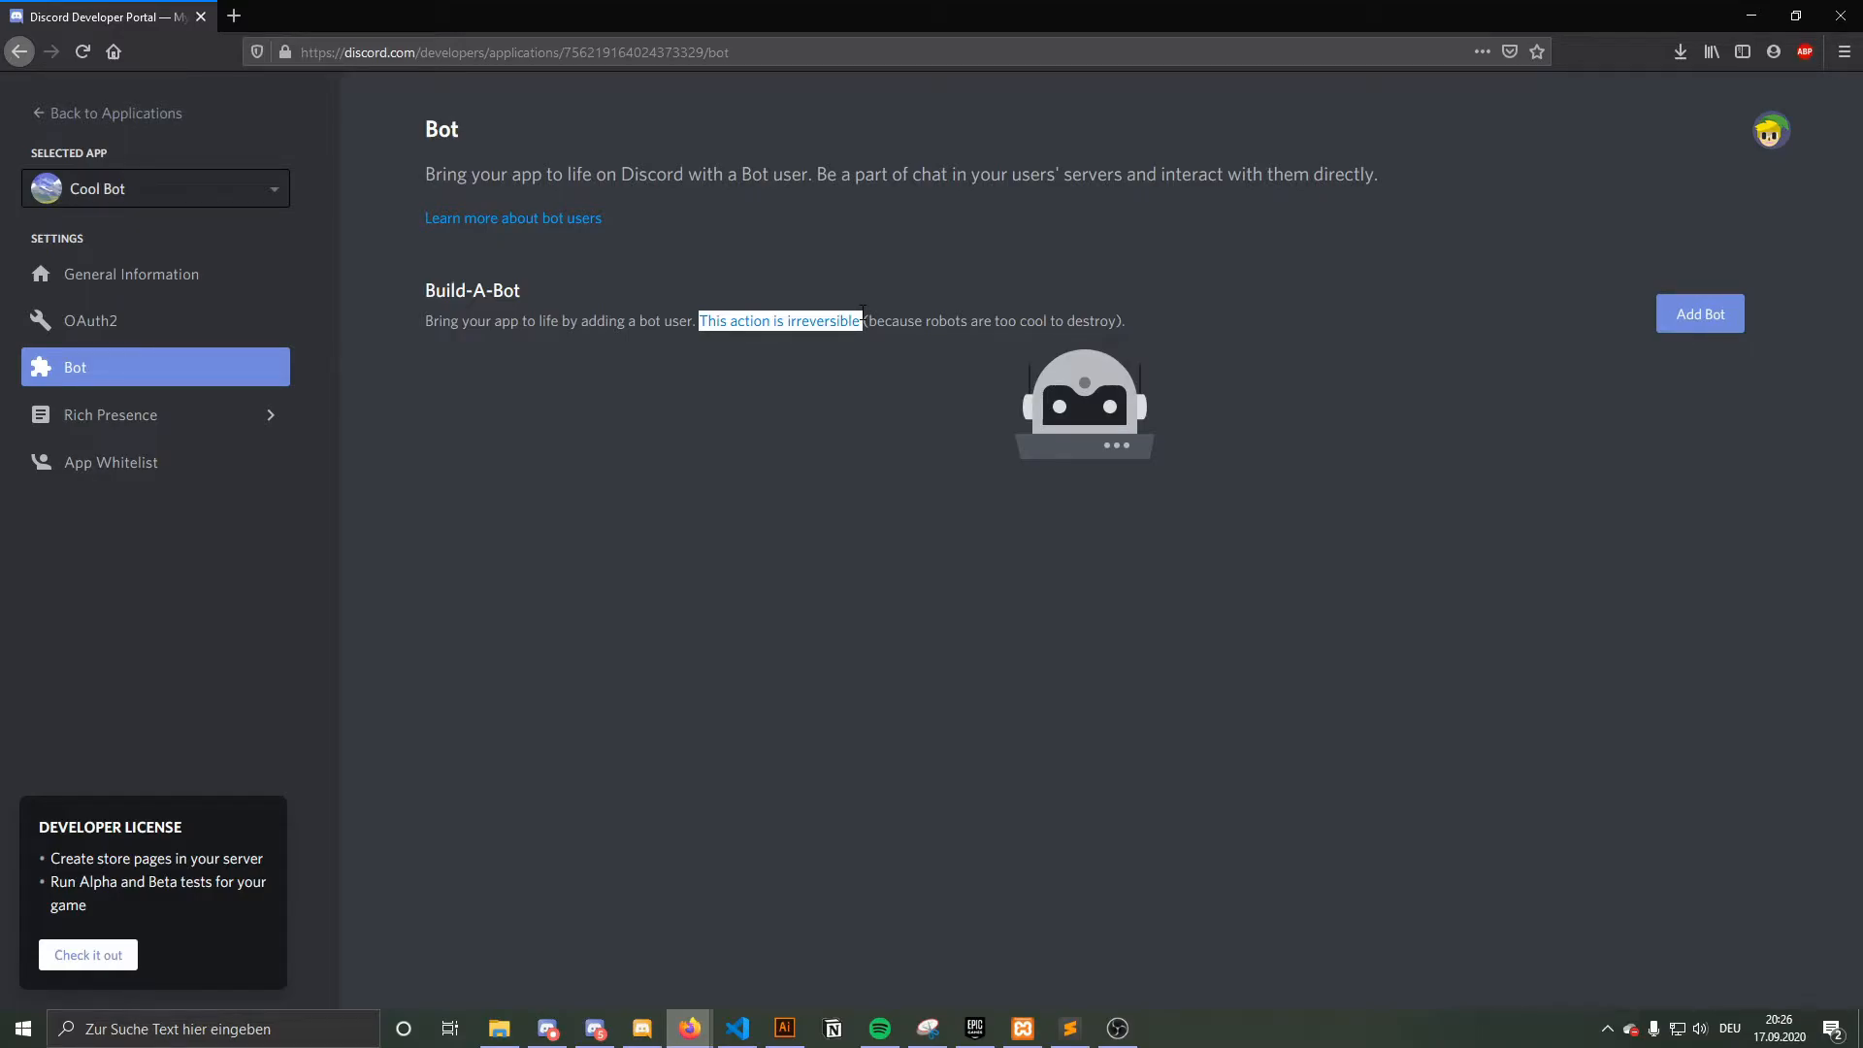
left_click(759, 351)
left_click_drag(700, 322, 849, 323)
left_click(854, 324)
left_click(1700, 321)
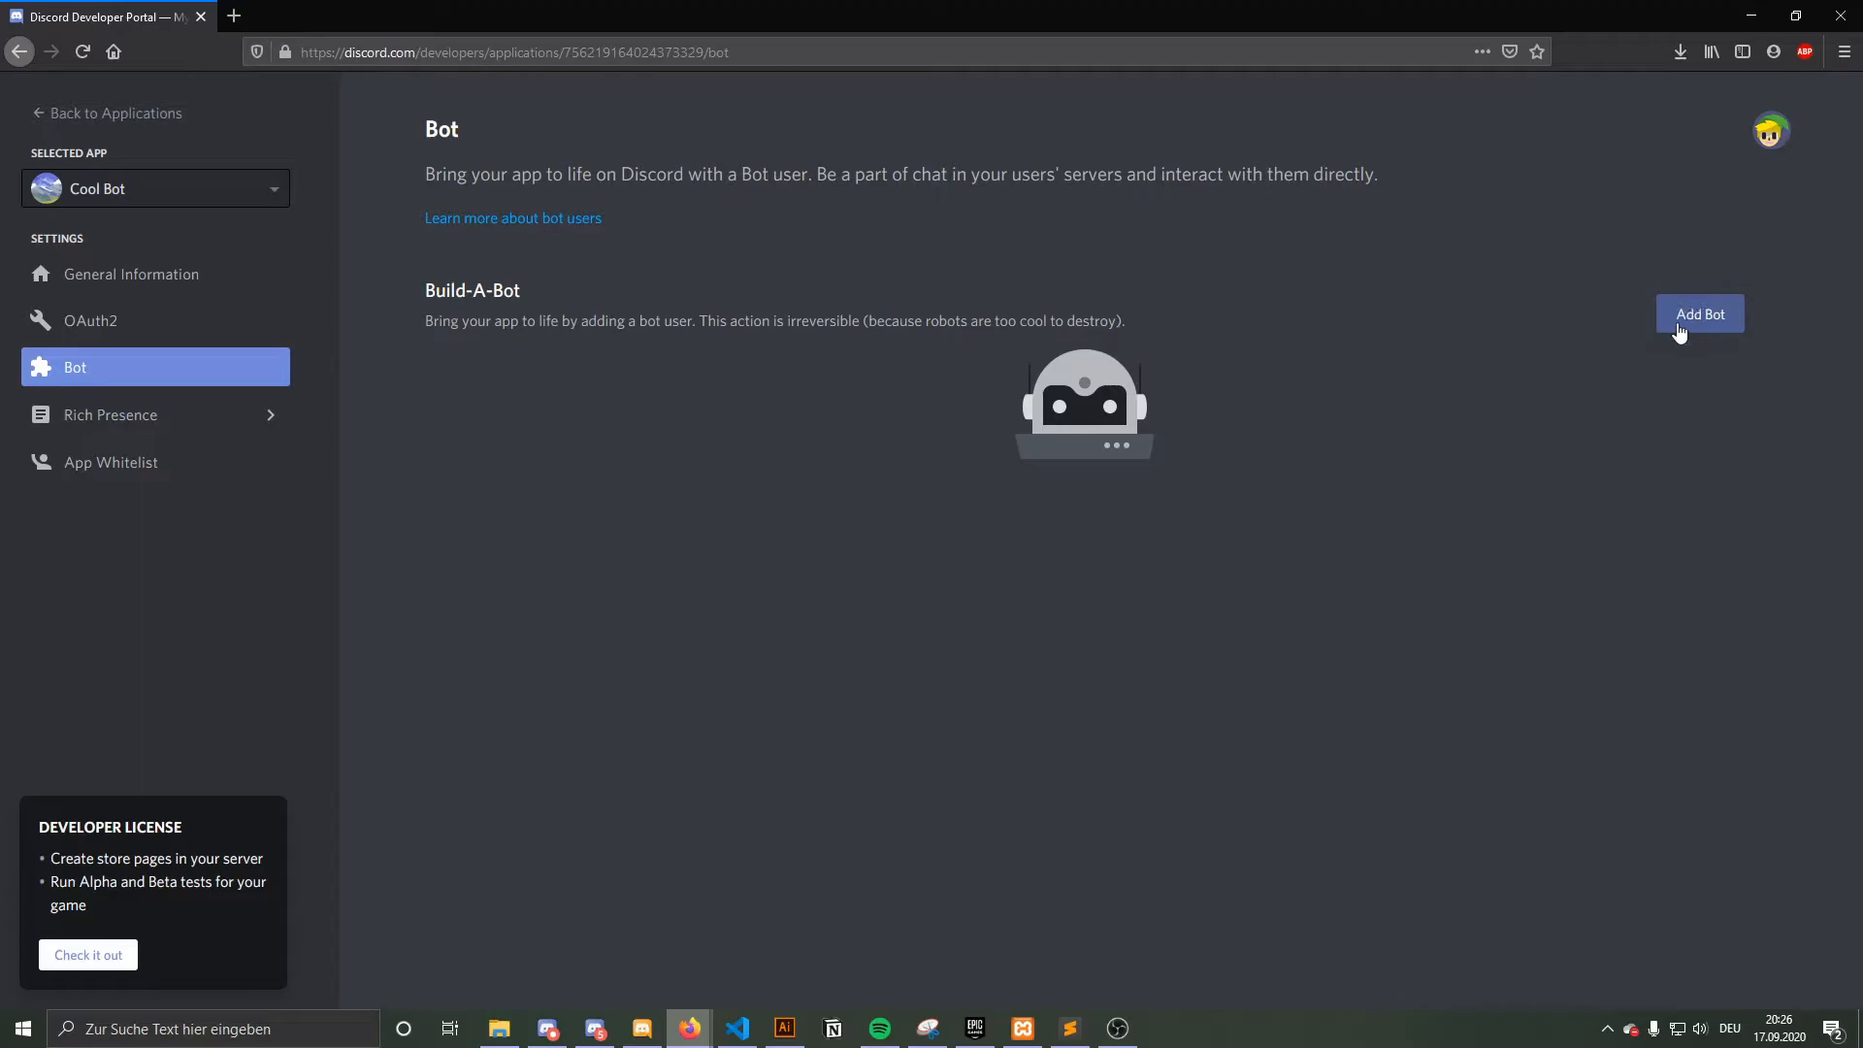
left_click(1673, 325)
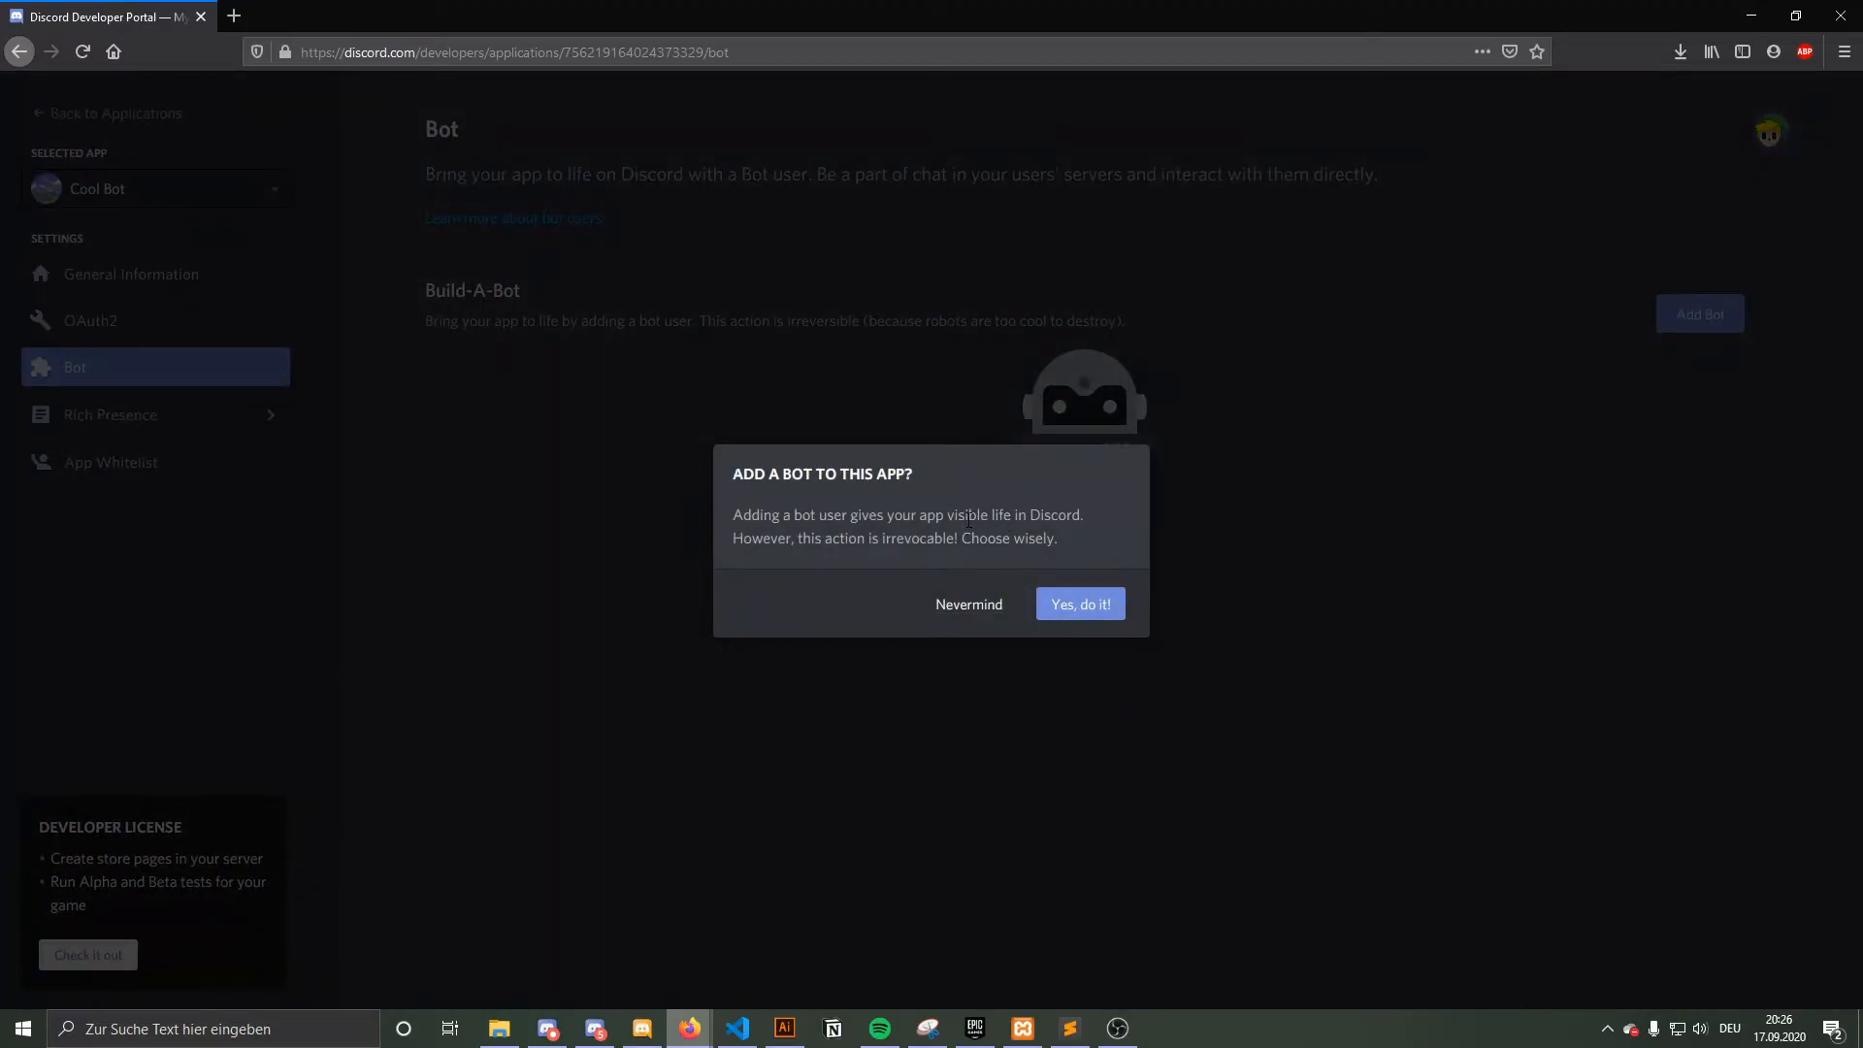
left_click(1075, 604)
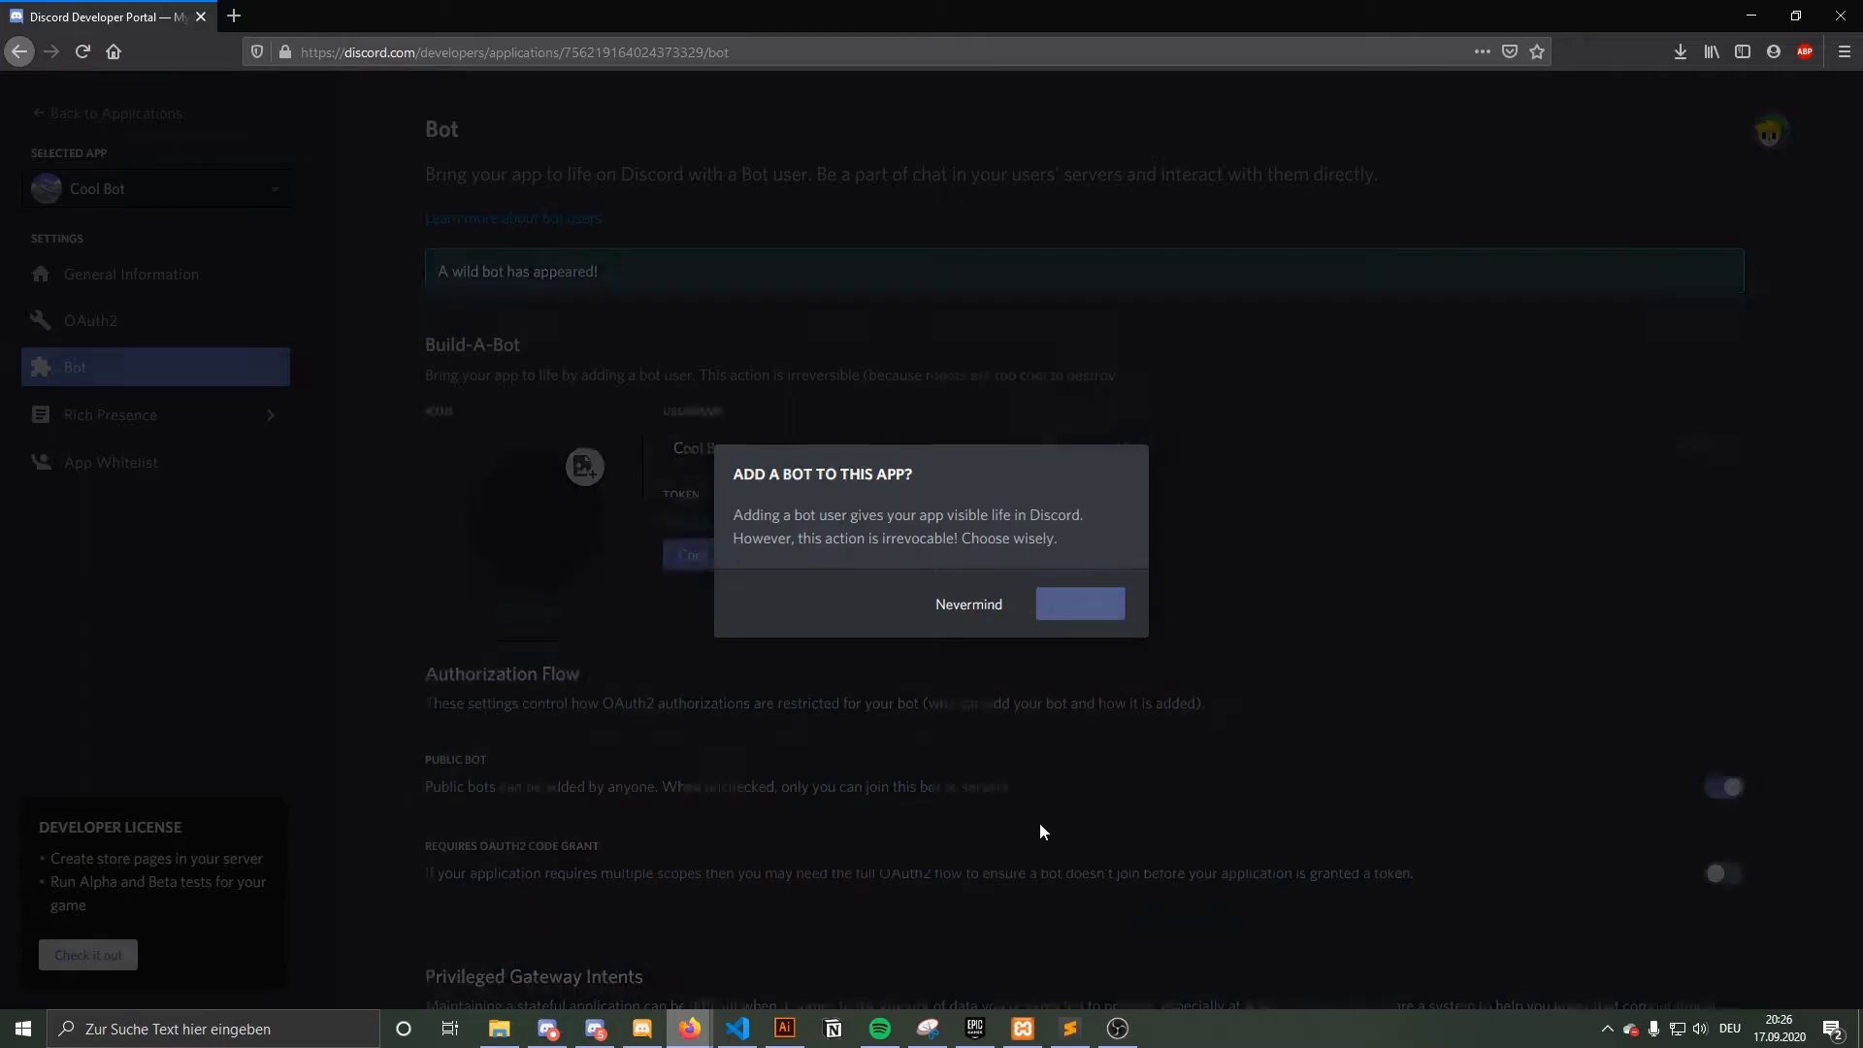
- Replace the bot user's icon with the neon blue and purple image on a dark background and save the change
scroll(1048, 815, "down", 3)
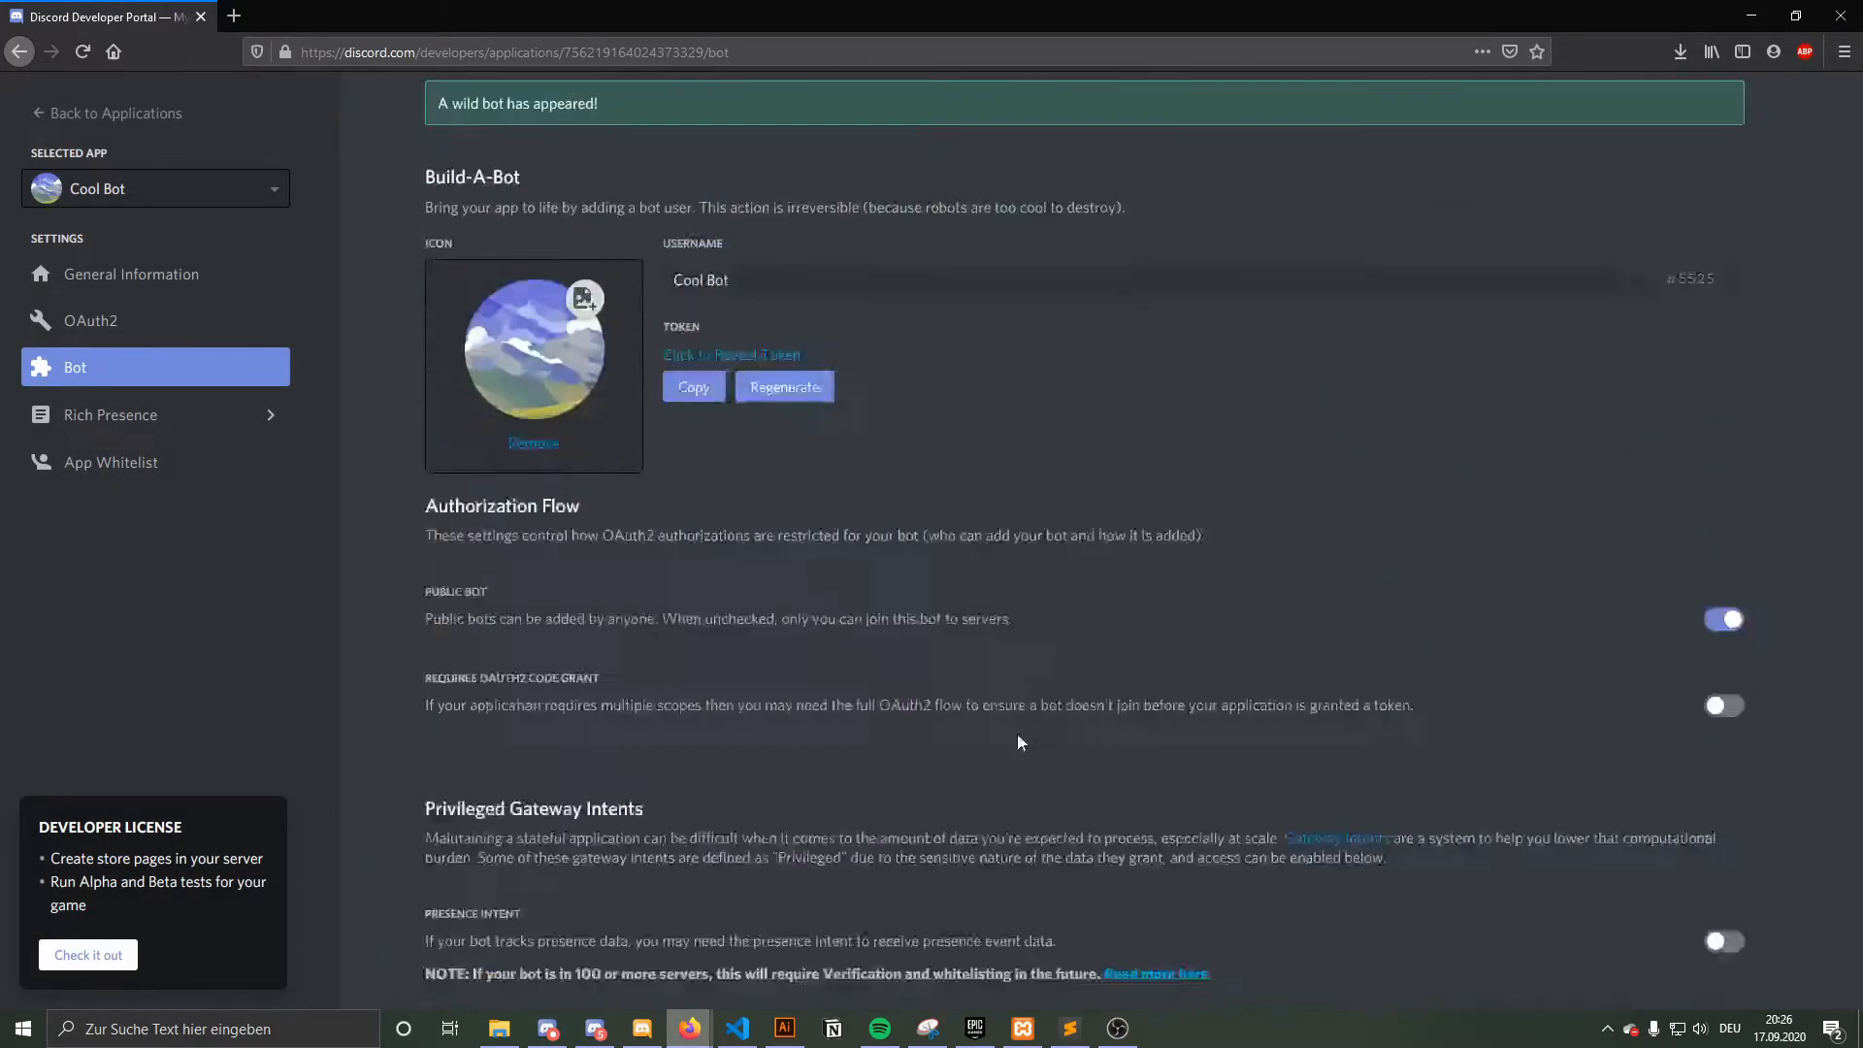
scroll(1067, 777, "up", 3)
left_click(124, 289)
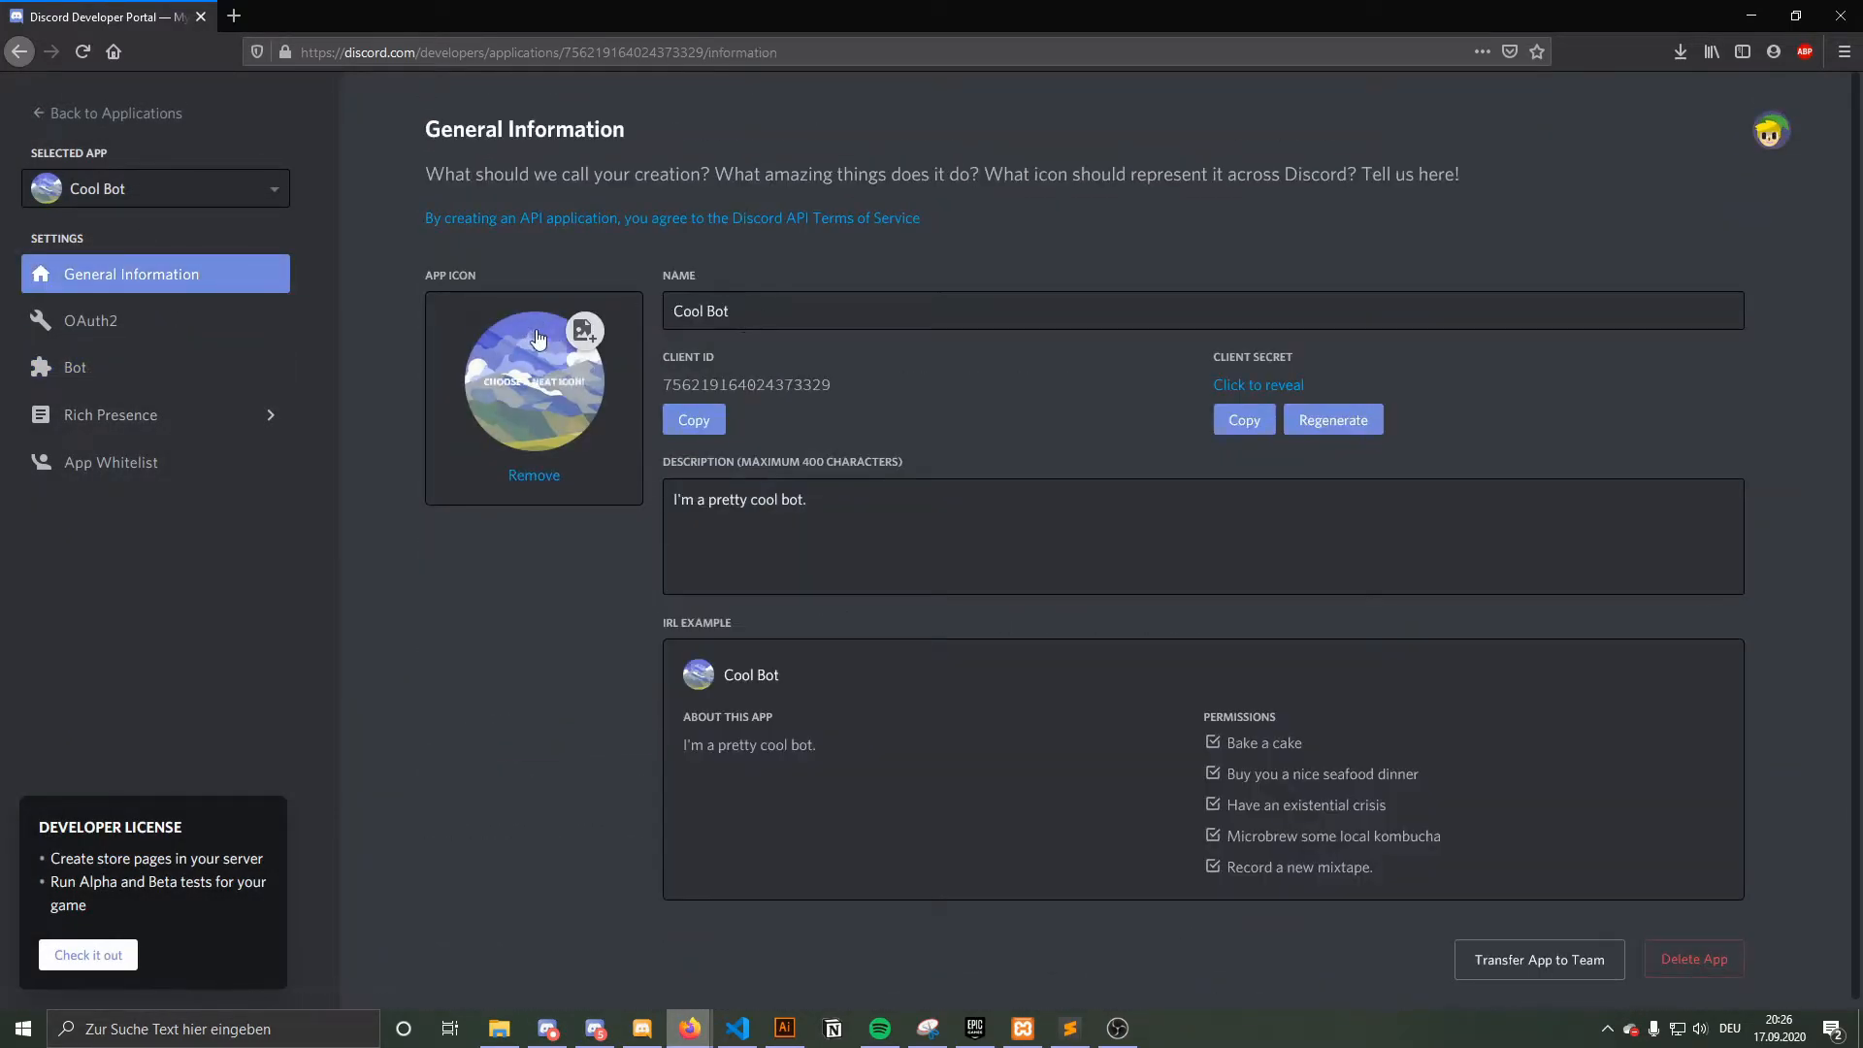
left_click(104, 382)
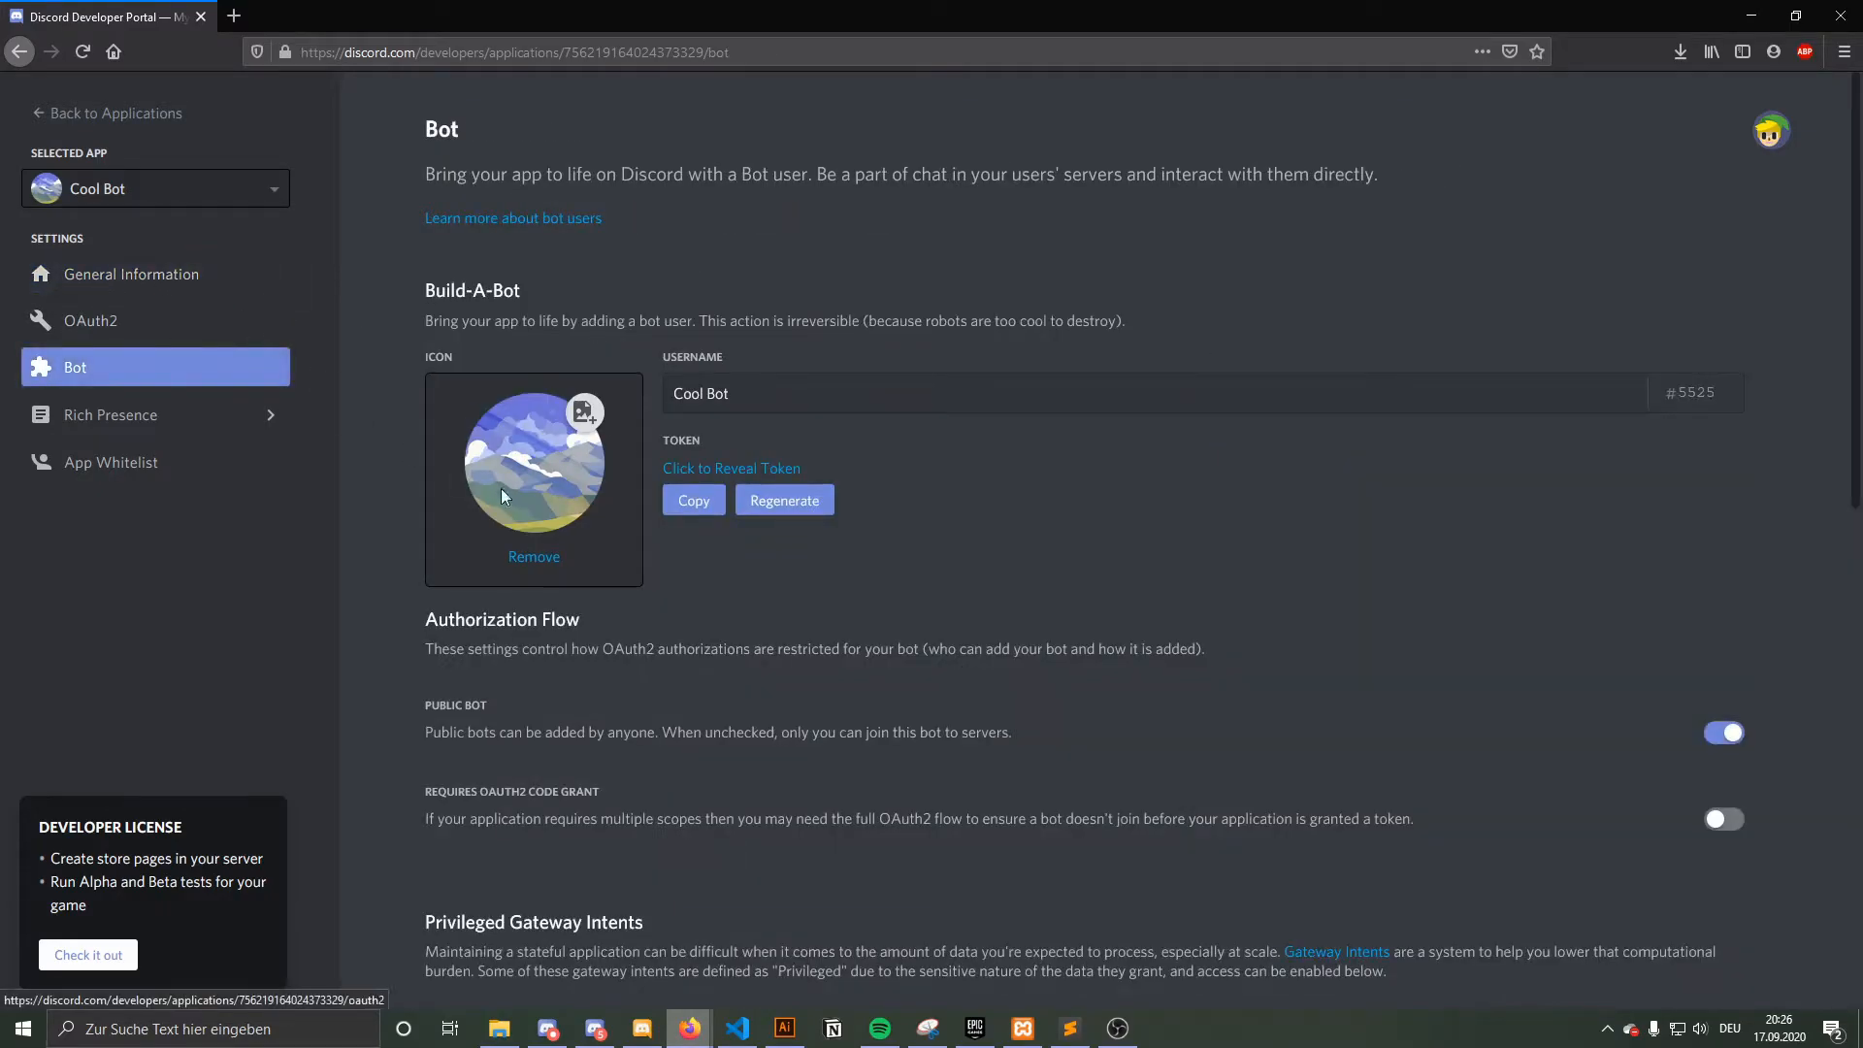
scroll(840, 676, "down", 6)
scroll(839, 676, "up", 6)
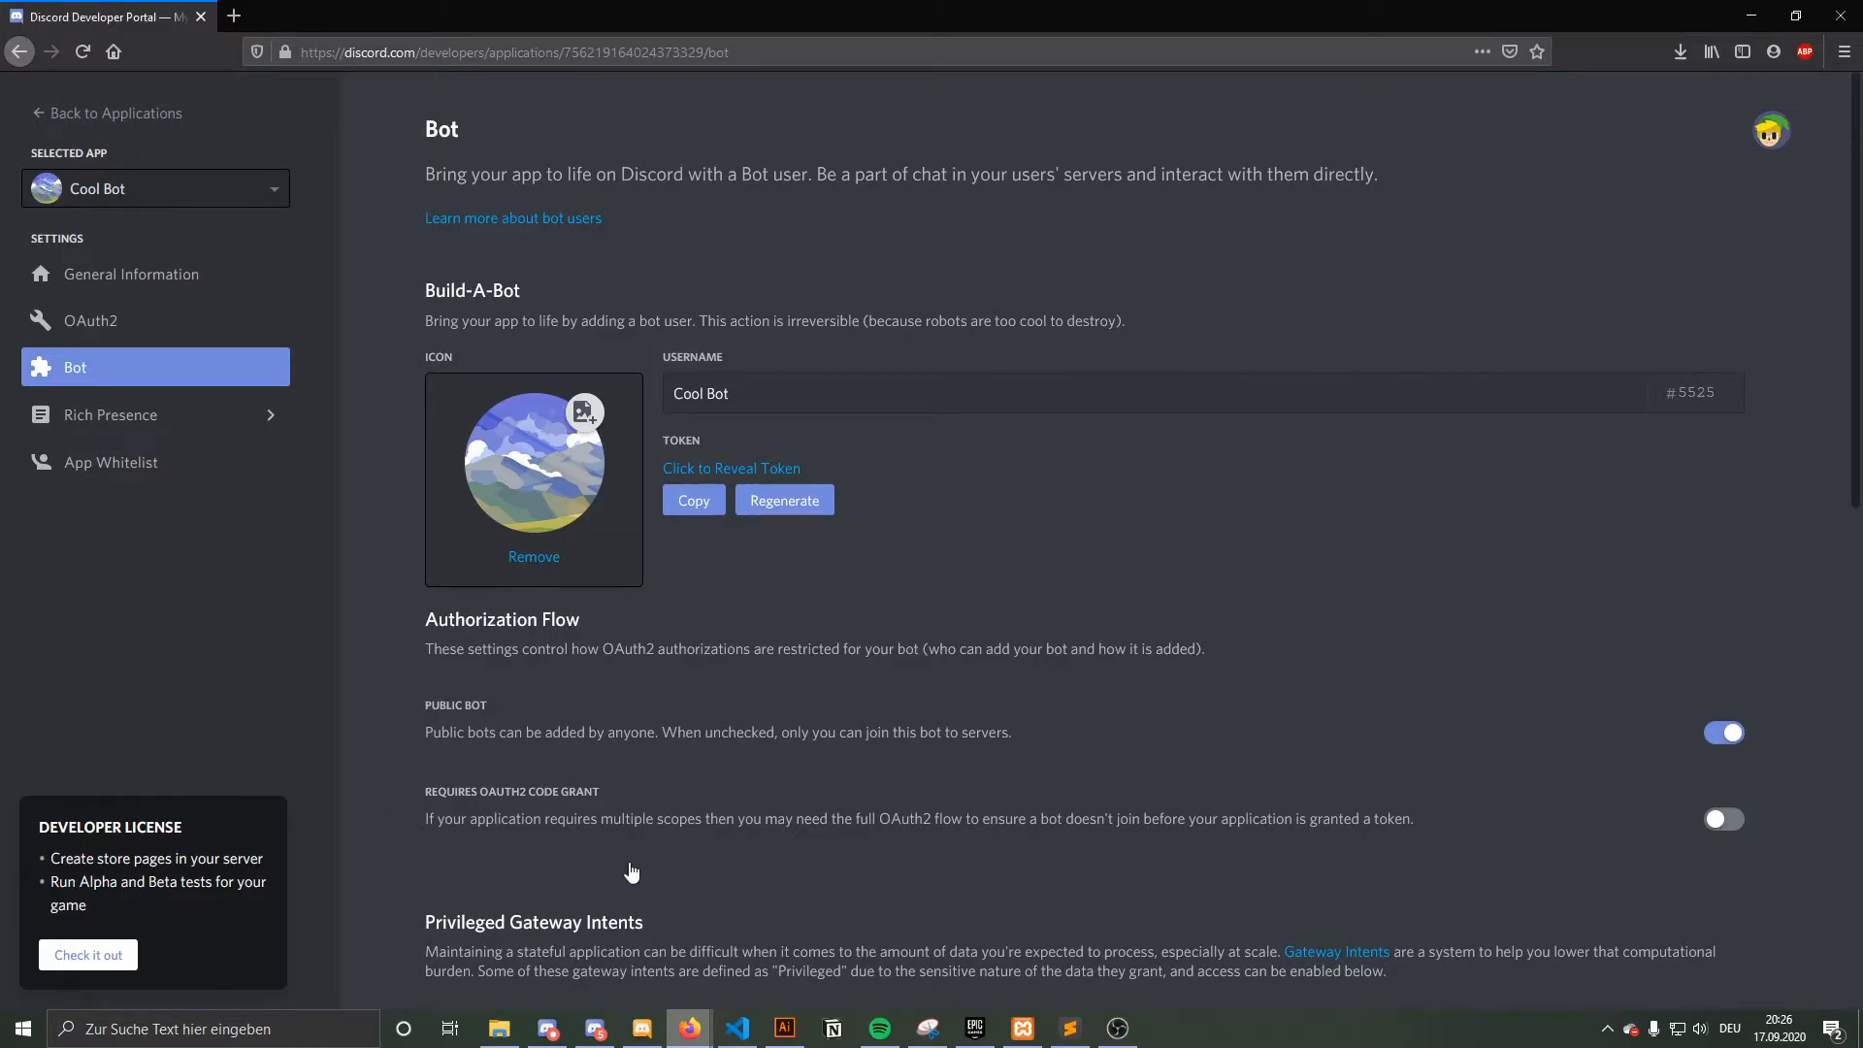
left_click(1498, 974)
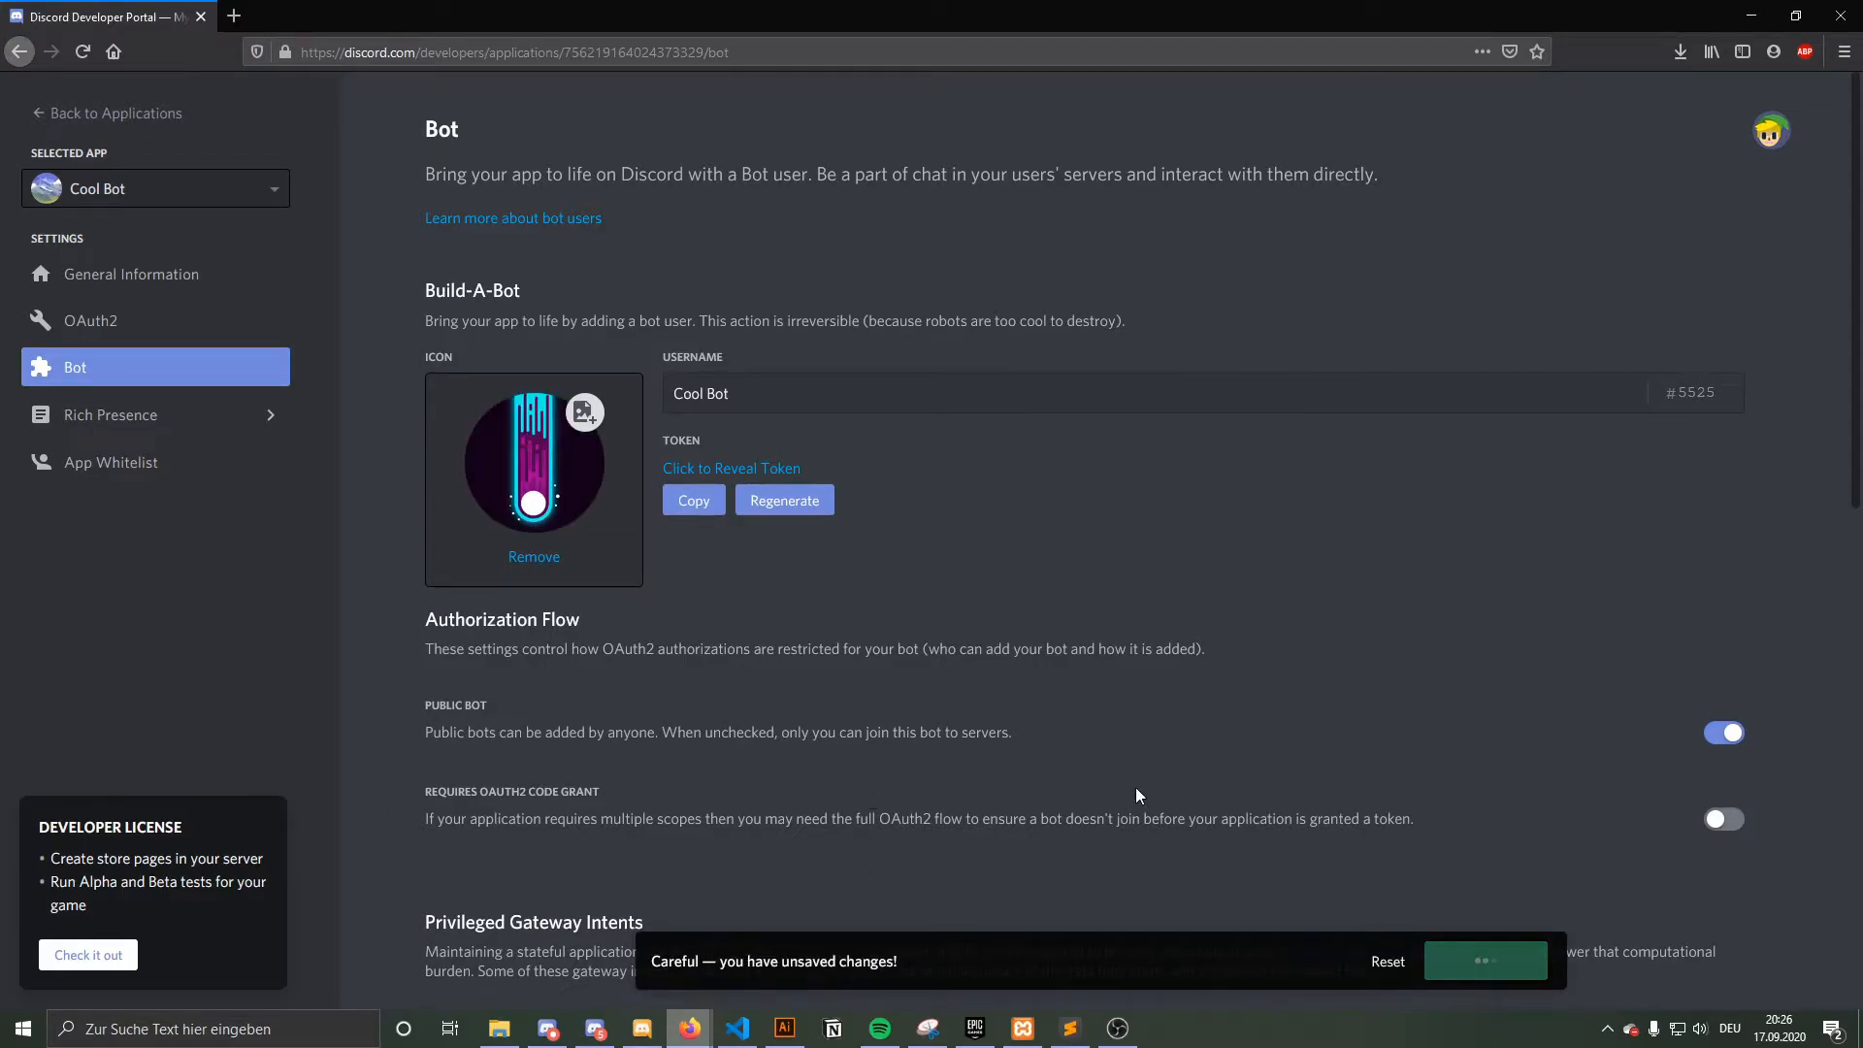
scroll(815, 902, "down", 10)
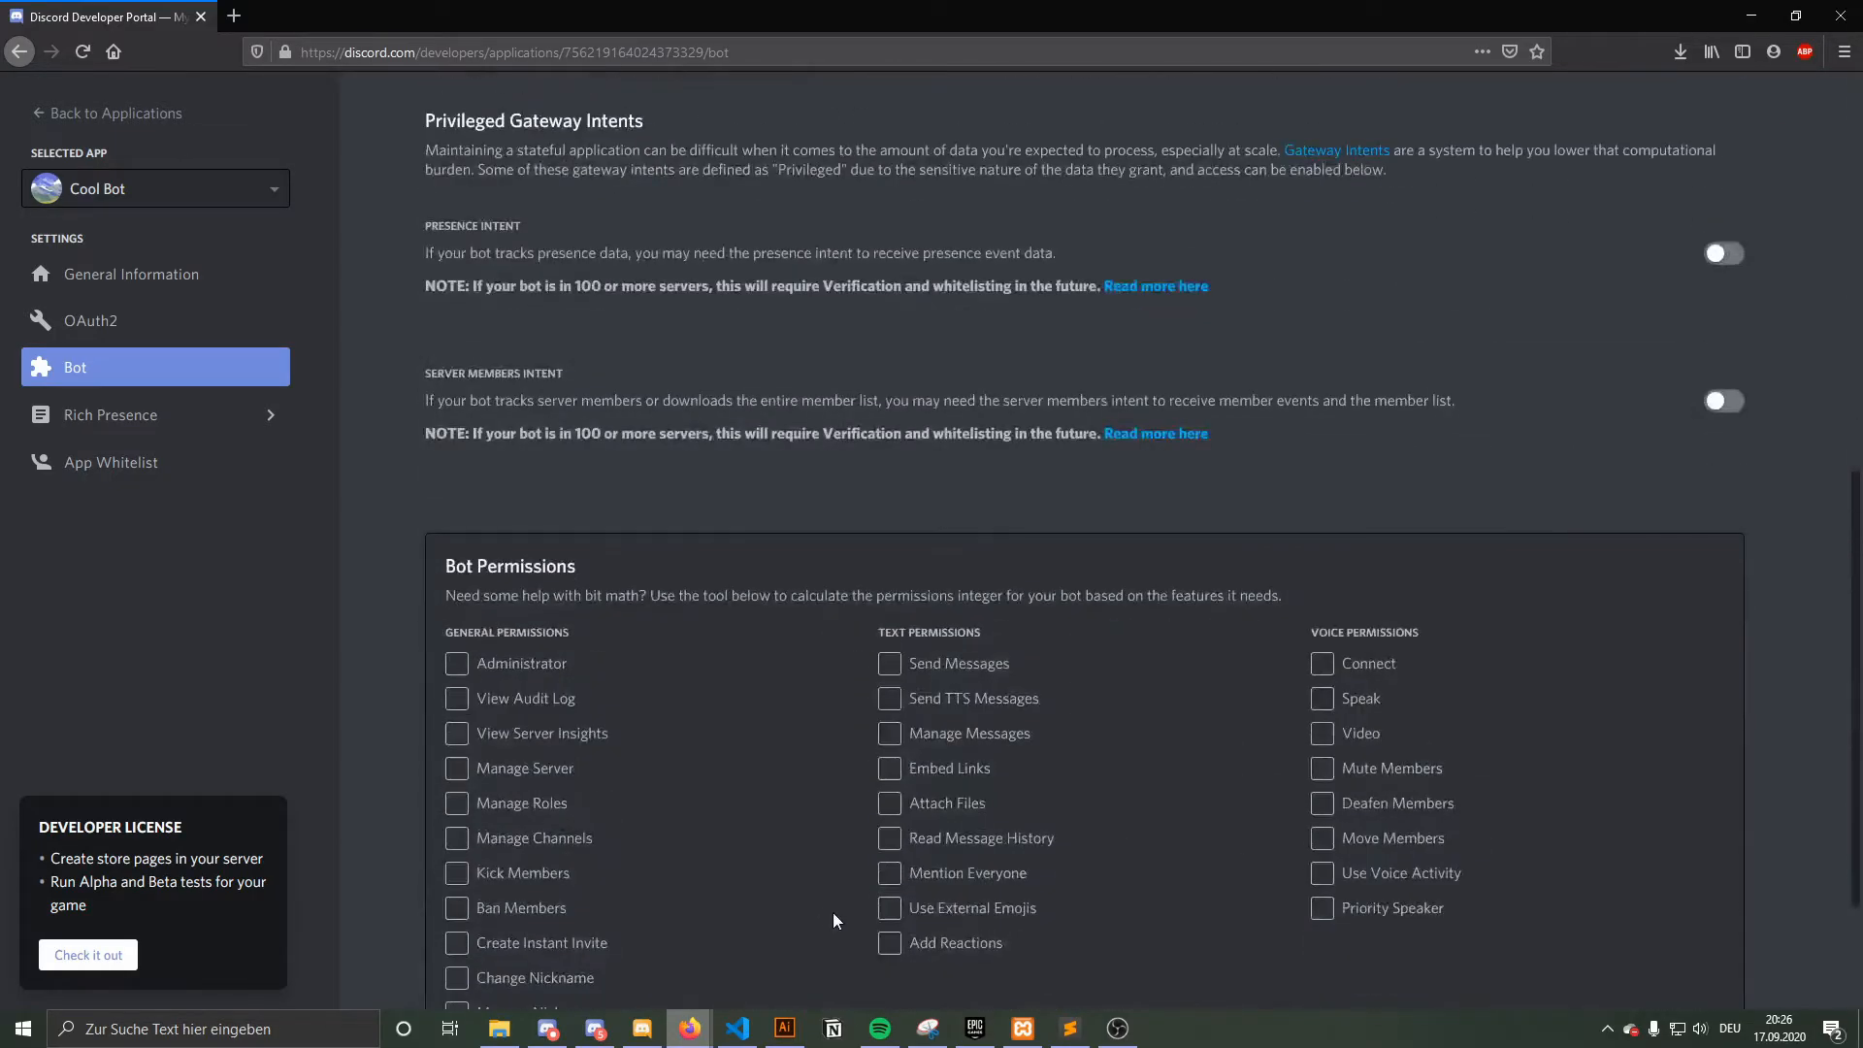
scroll(854, 912, "up", 10)
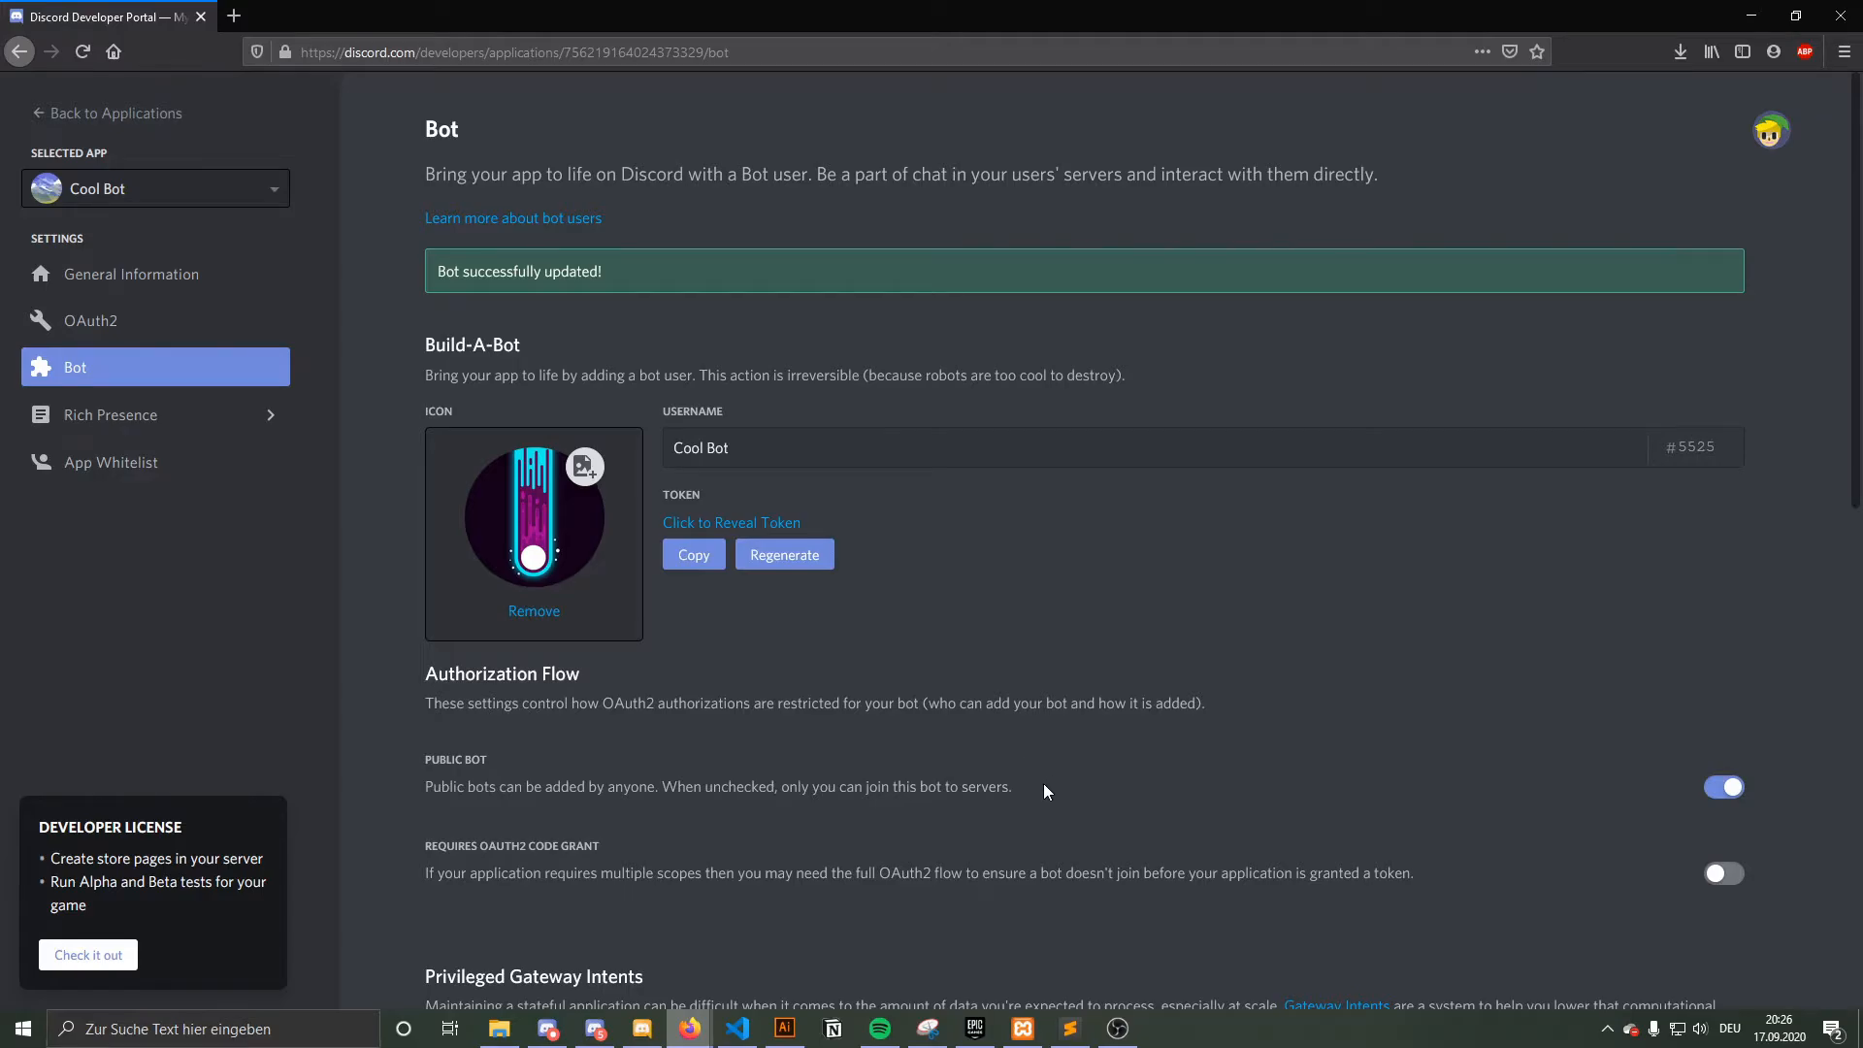
- Try turning off the Public Bot option, discard the unsaved change, and review the authorization flow and privileged gateway intents settings
left_click(1724, 786)
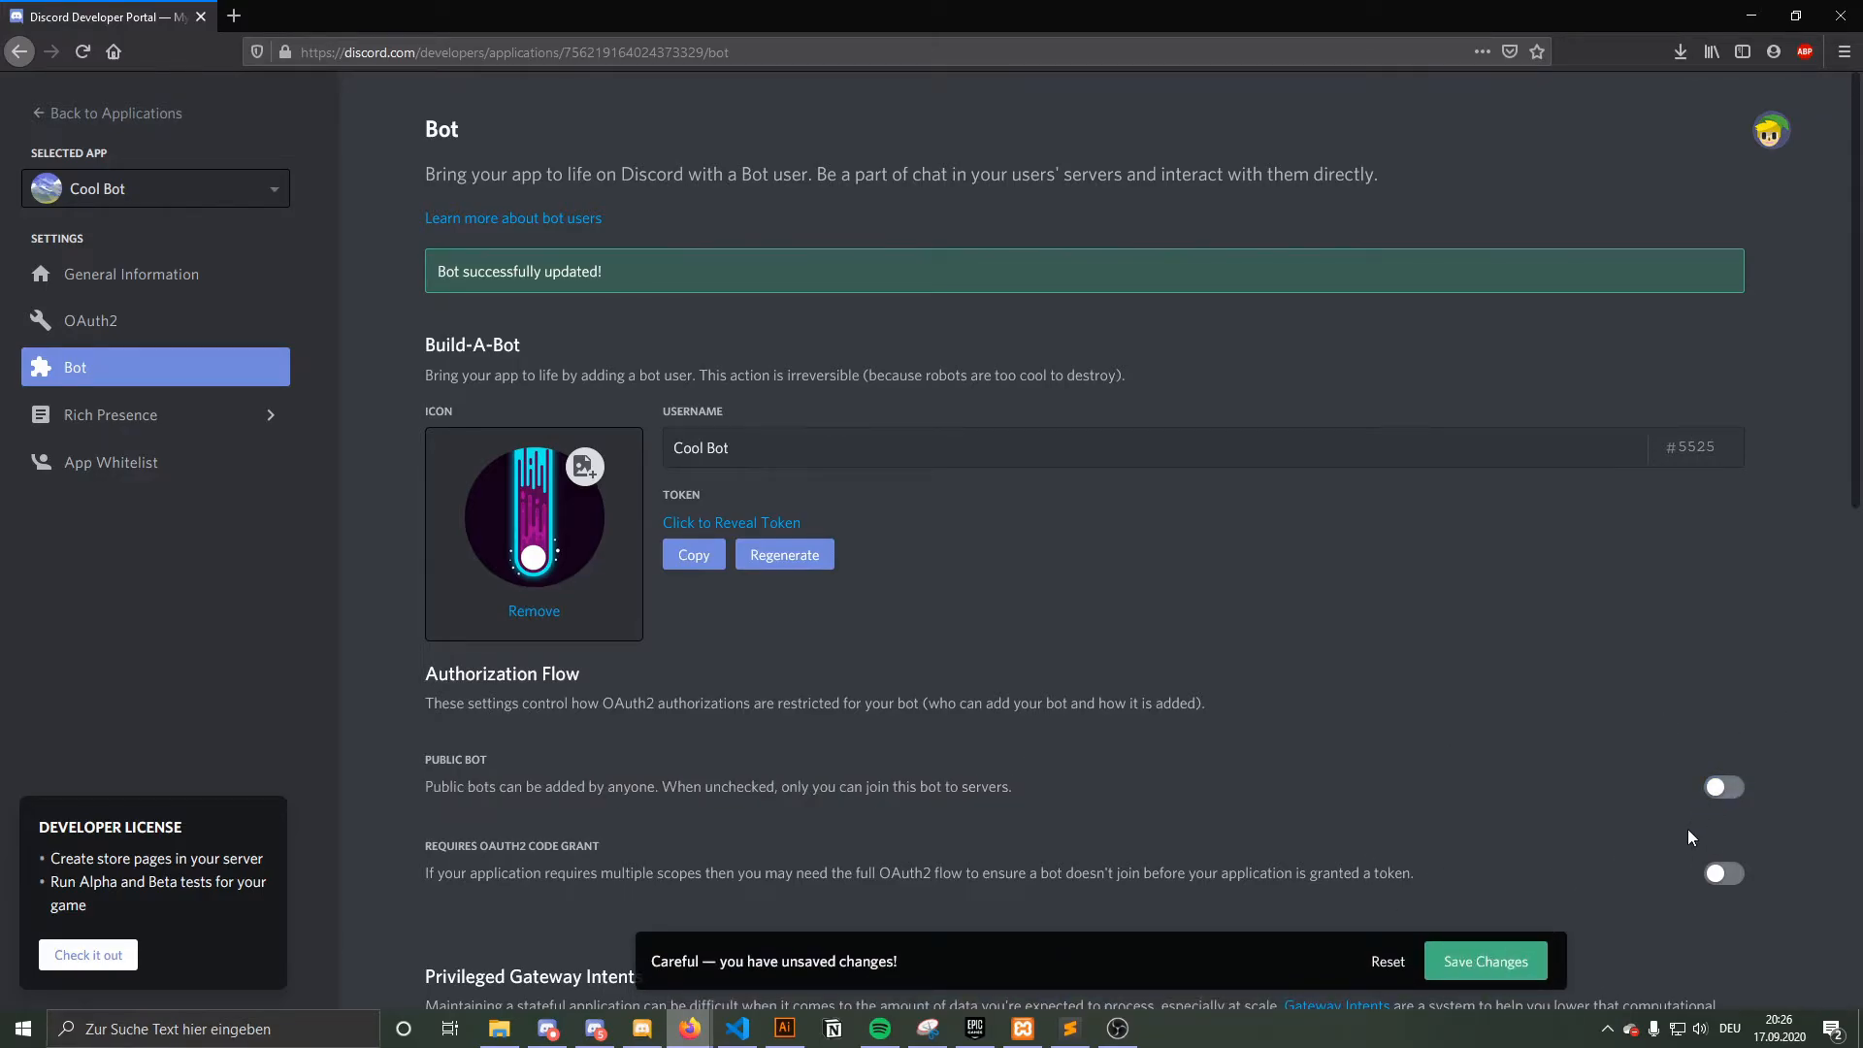
left_click(1388, 960)
scroll(1278, 845, "down", 2)
scroll(1279, 843, "down", 2)
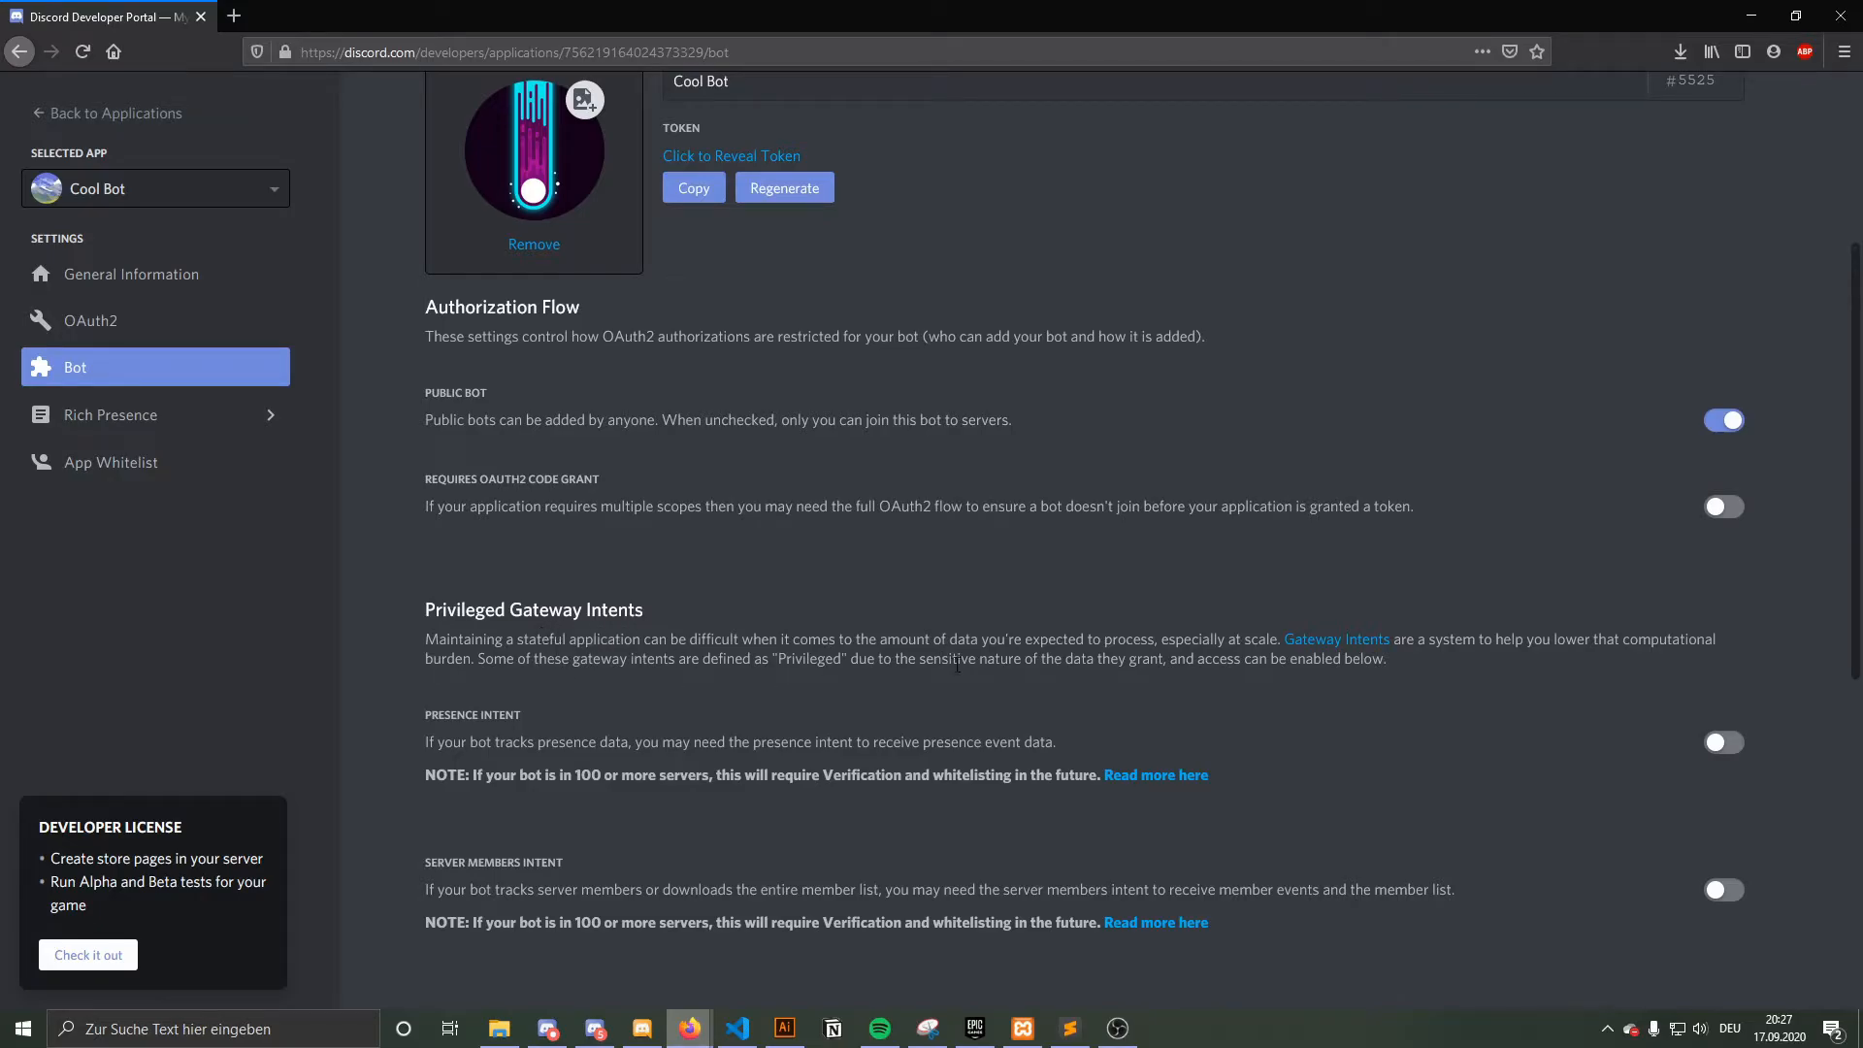
left_click_drag(1320, 939, 1382, 920)
left_click_drag(1844, 476, 1825, 288)
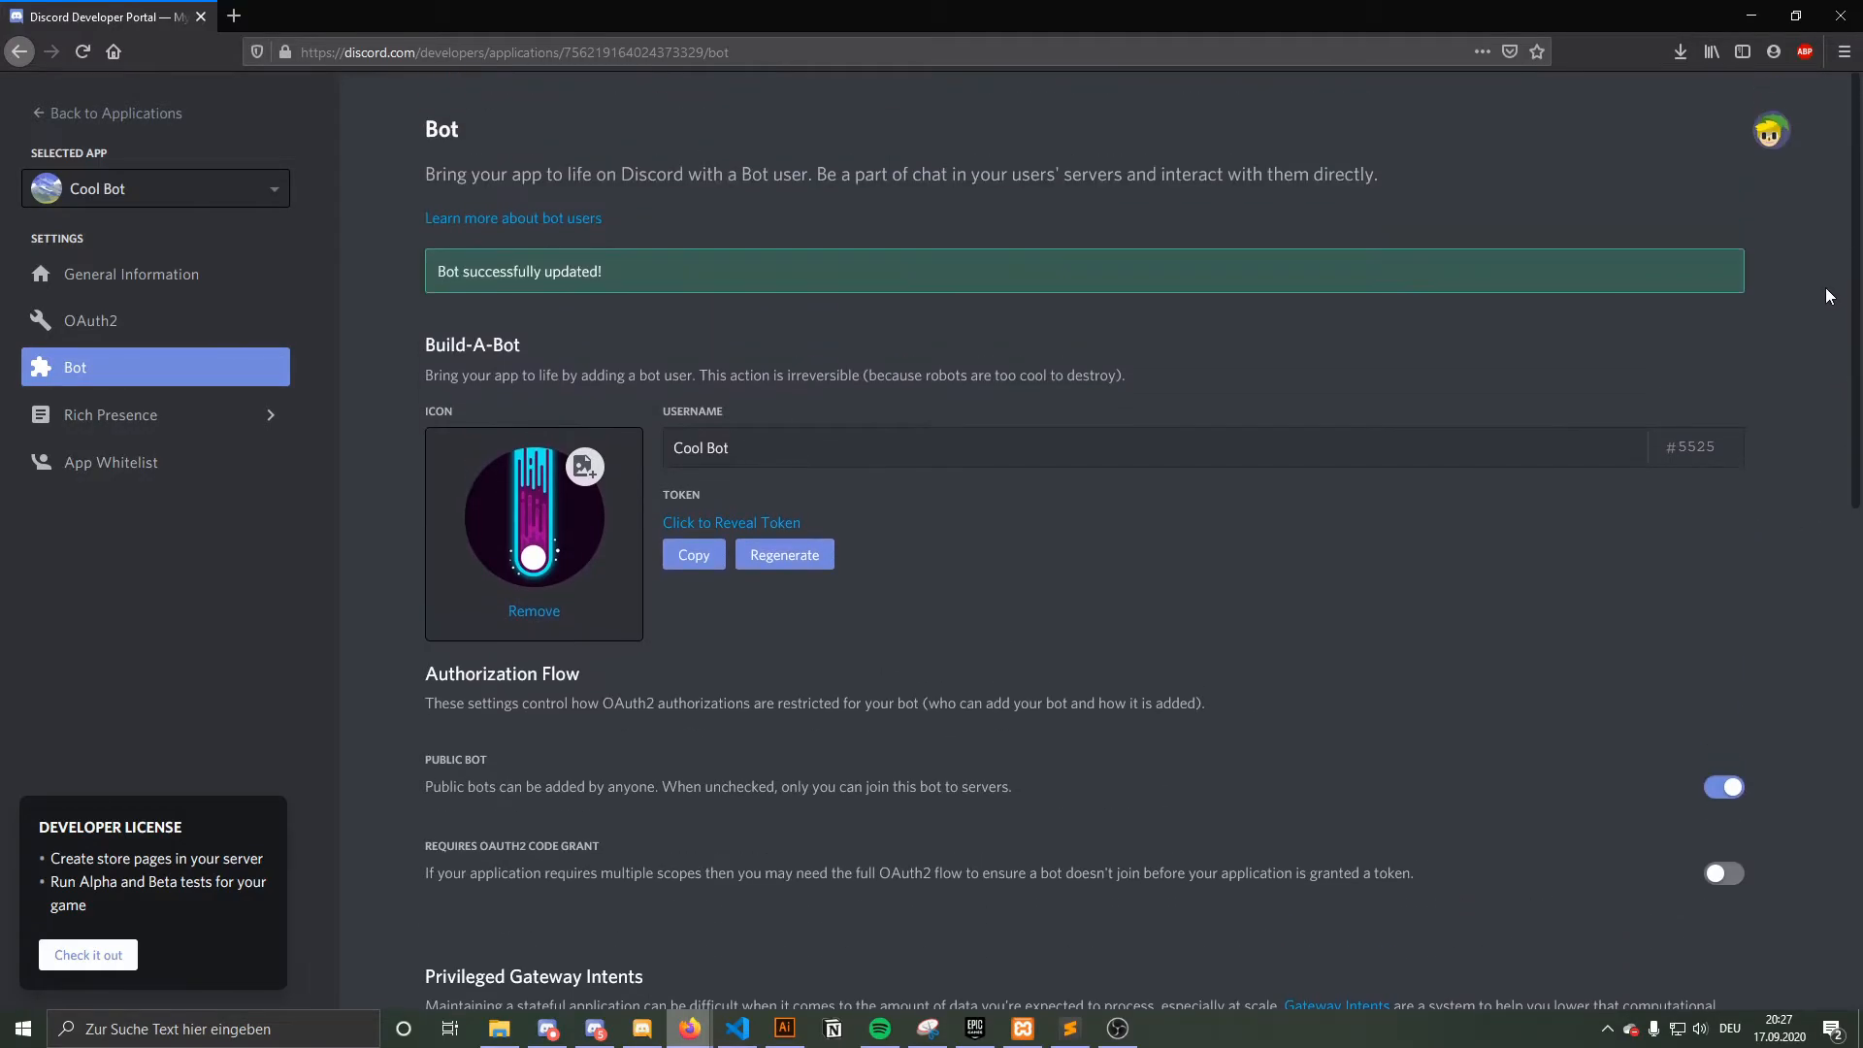
scroll(1261, 543, "down", 3)
scroll(831, 578, "up", 3)
- Copy the bot user's token without revealing it
left_click(693, 561)
scroll(747, 705, "down", 3)
scroll(751, 695, "up", 3)
scroll(1179, 723, "down", 2)
scroll(1173, 714, "up", 2)
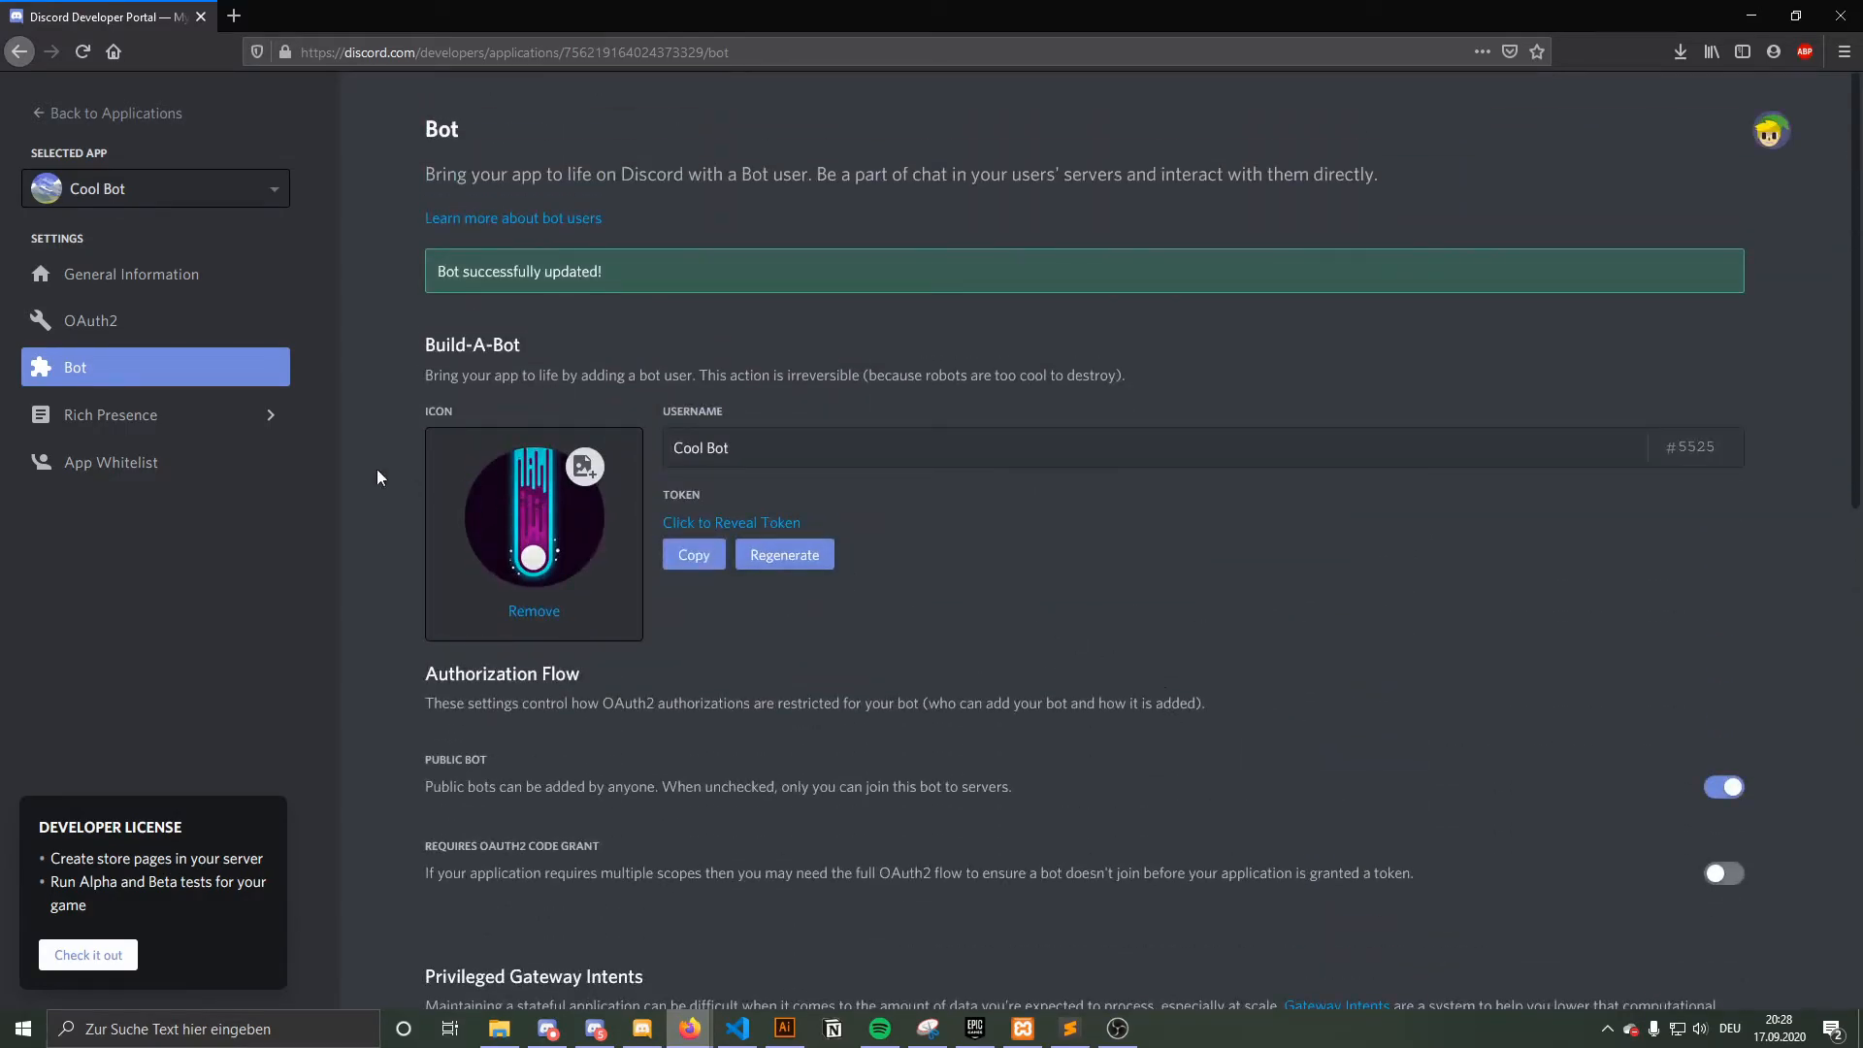
- Select the bot scope in the OAuth2 URL generator of the Cool Bot application
left_click(168, 330)
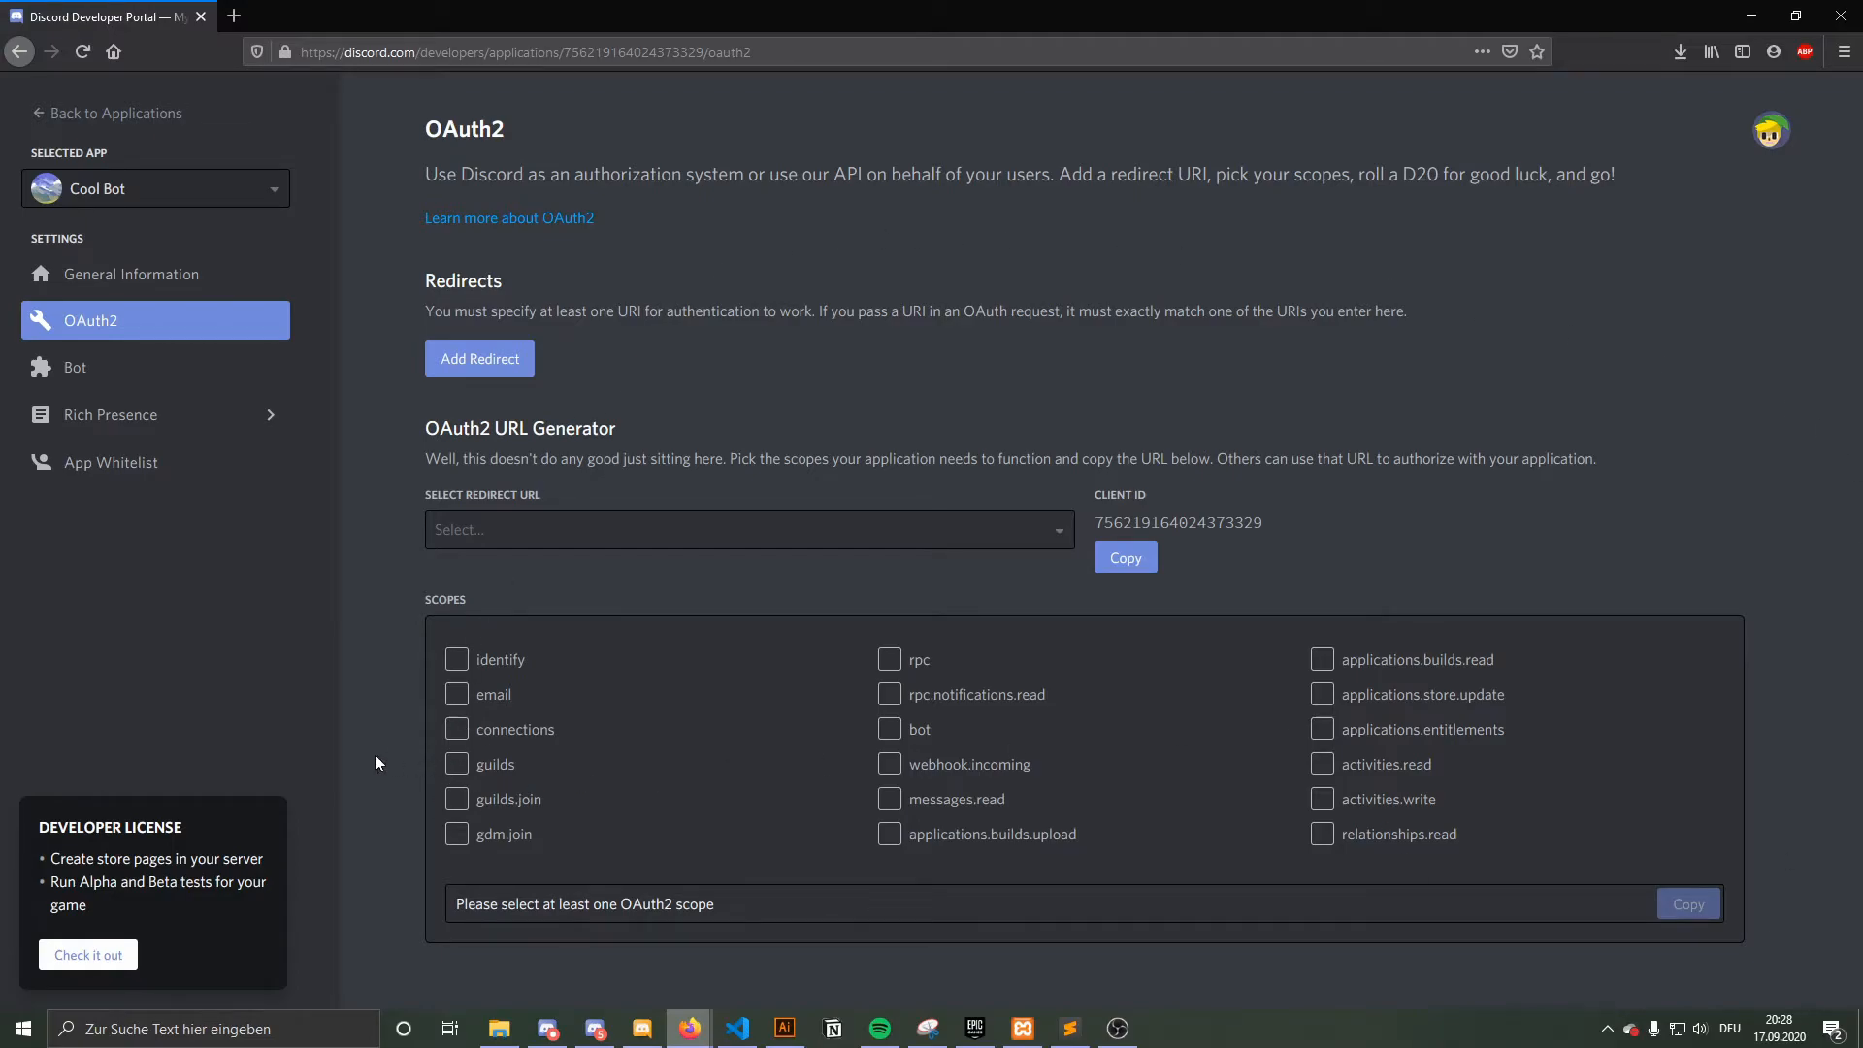
left_click(890, 731)
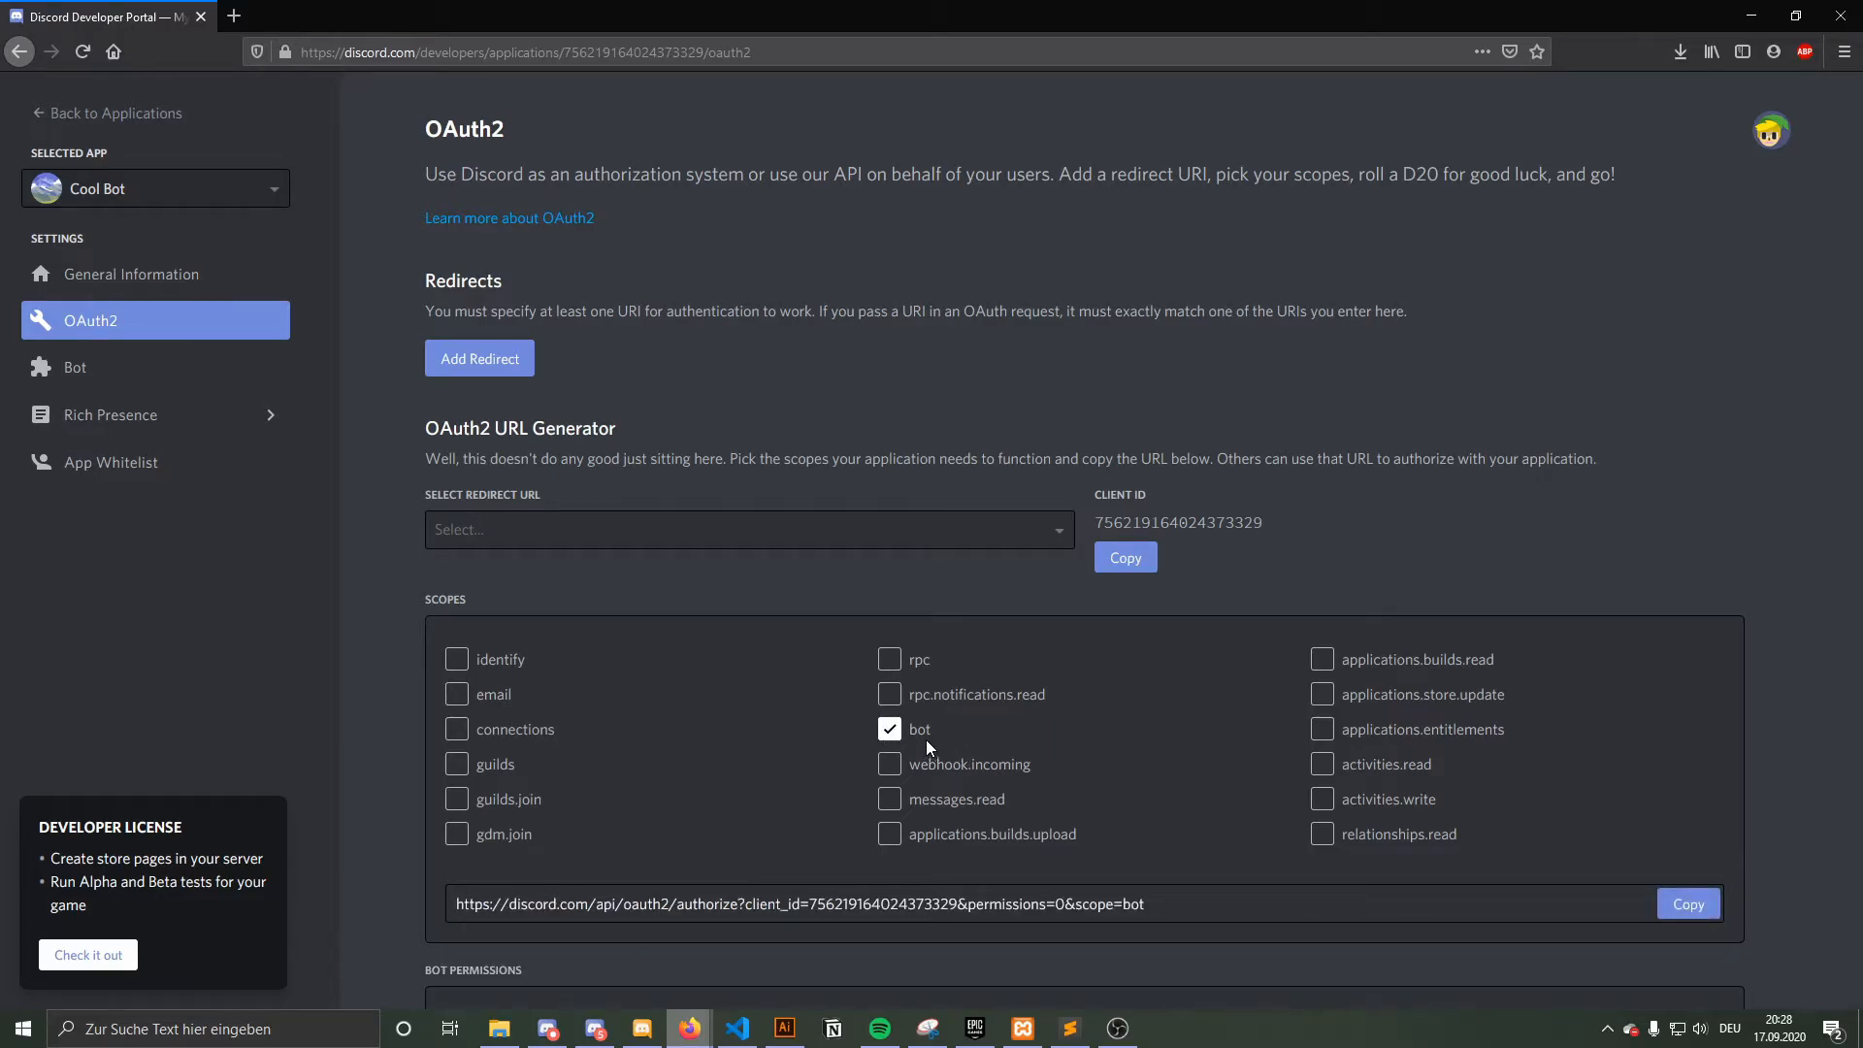
scroll(916, 738, "down", 3)
left_click(1688, 660)
scroll(1598, 684, "down", 3)
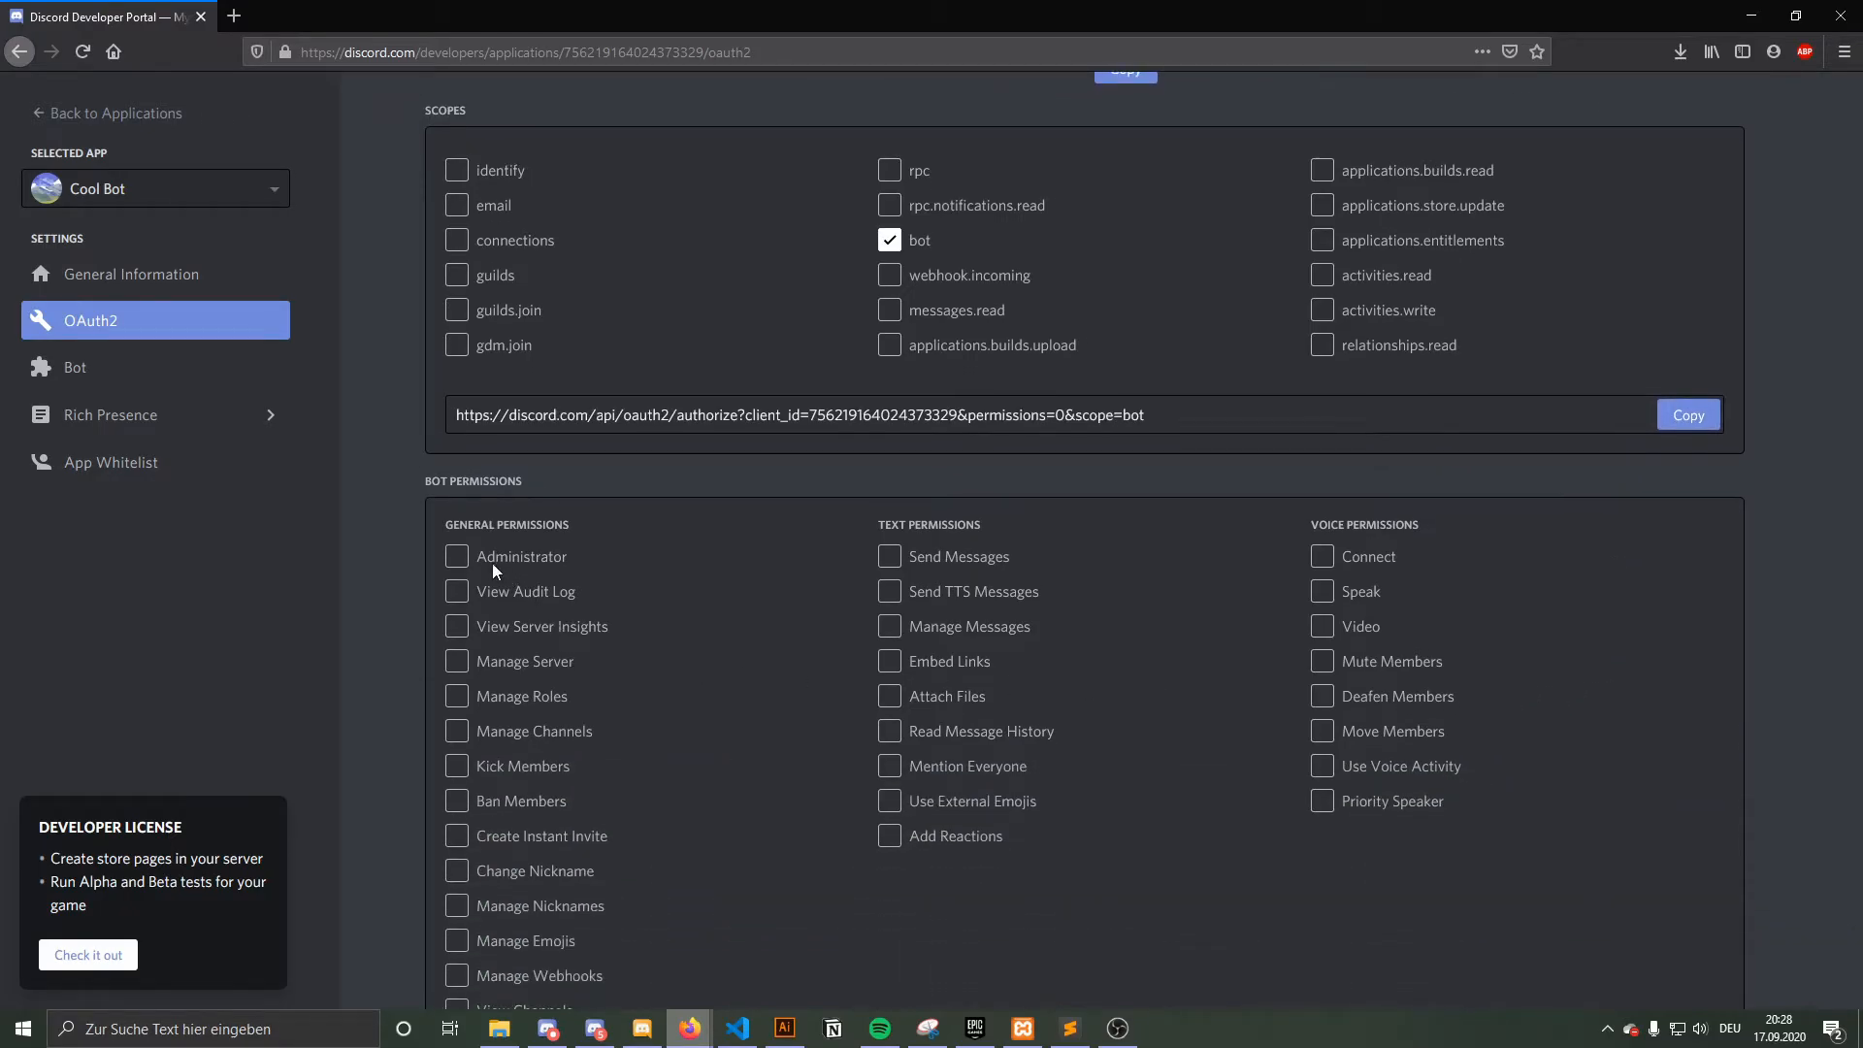
- Grant the Administrator permission in the bot permissions of the OAuth2 URL generator
left_click(458, 556)
left_click(458, 556)
left_click(458, 556)
scroll(480, 906, "down", 1)
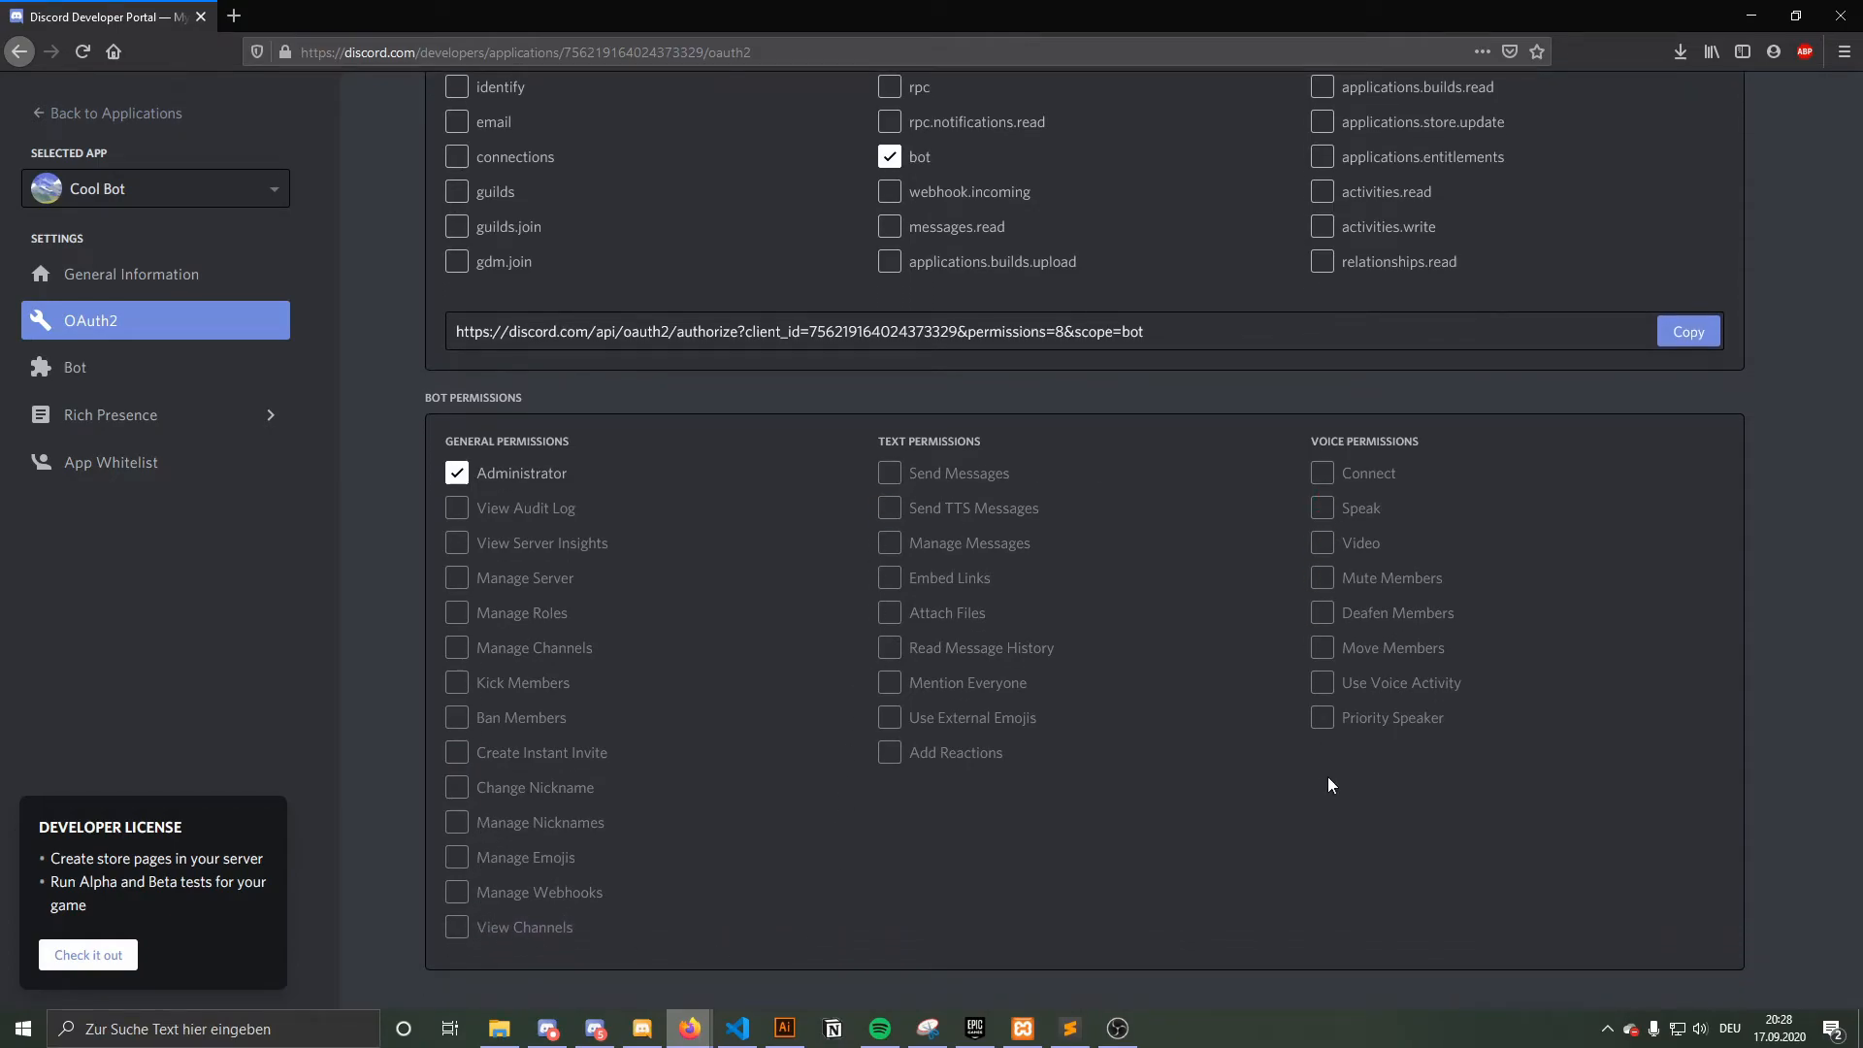
- Examine the selected scopes, the generated invite URL and the general, text and voice bot permissions
scroll(1327, 776, "up", 2)
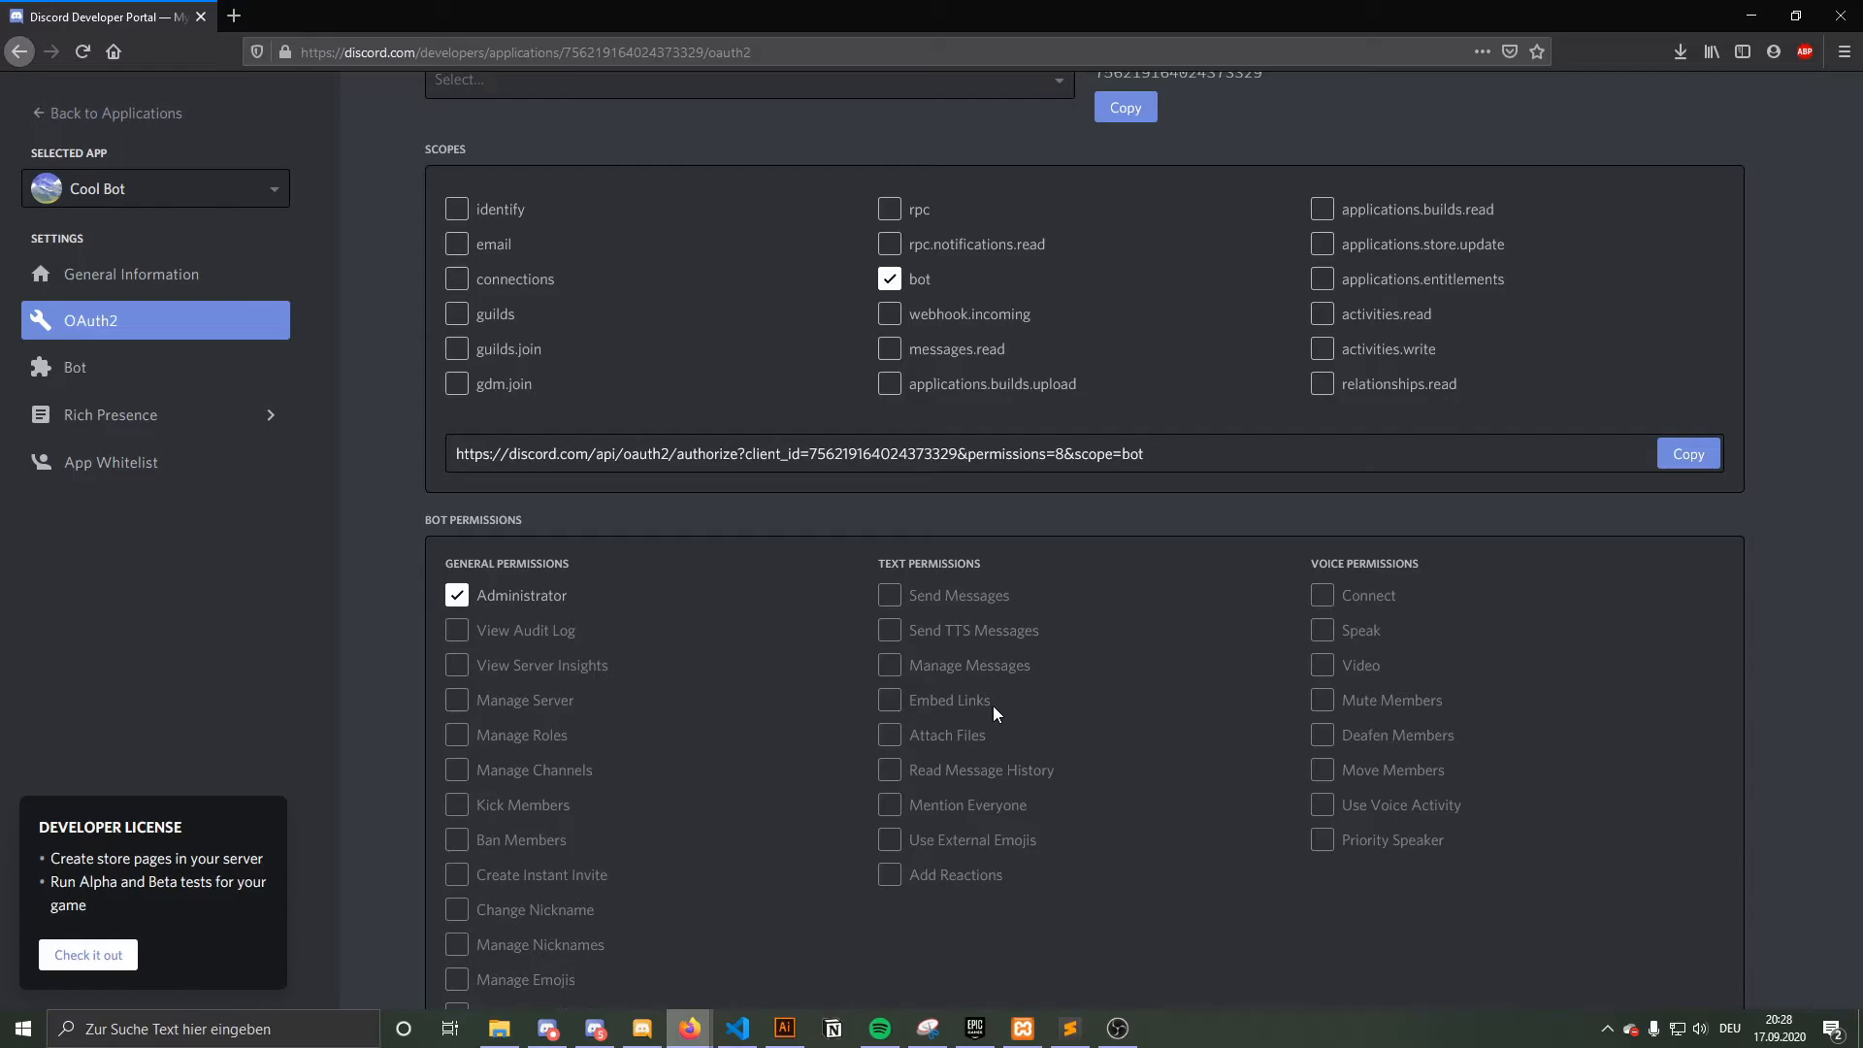
scroll(994, 704, "up", 2)
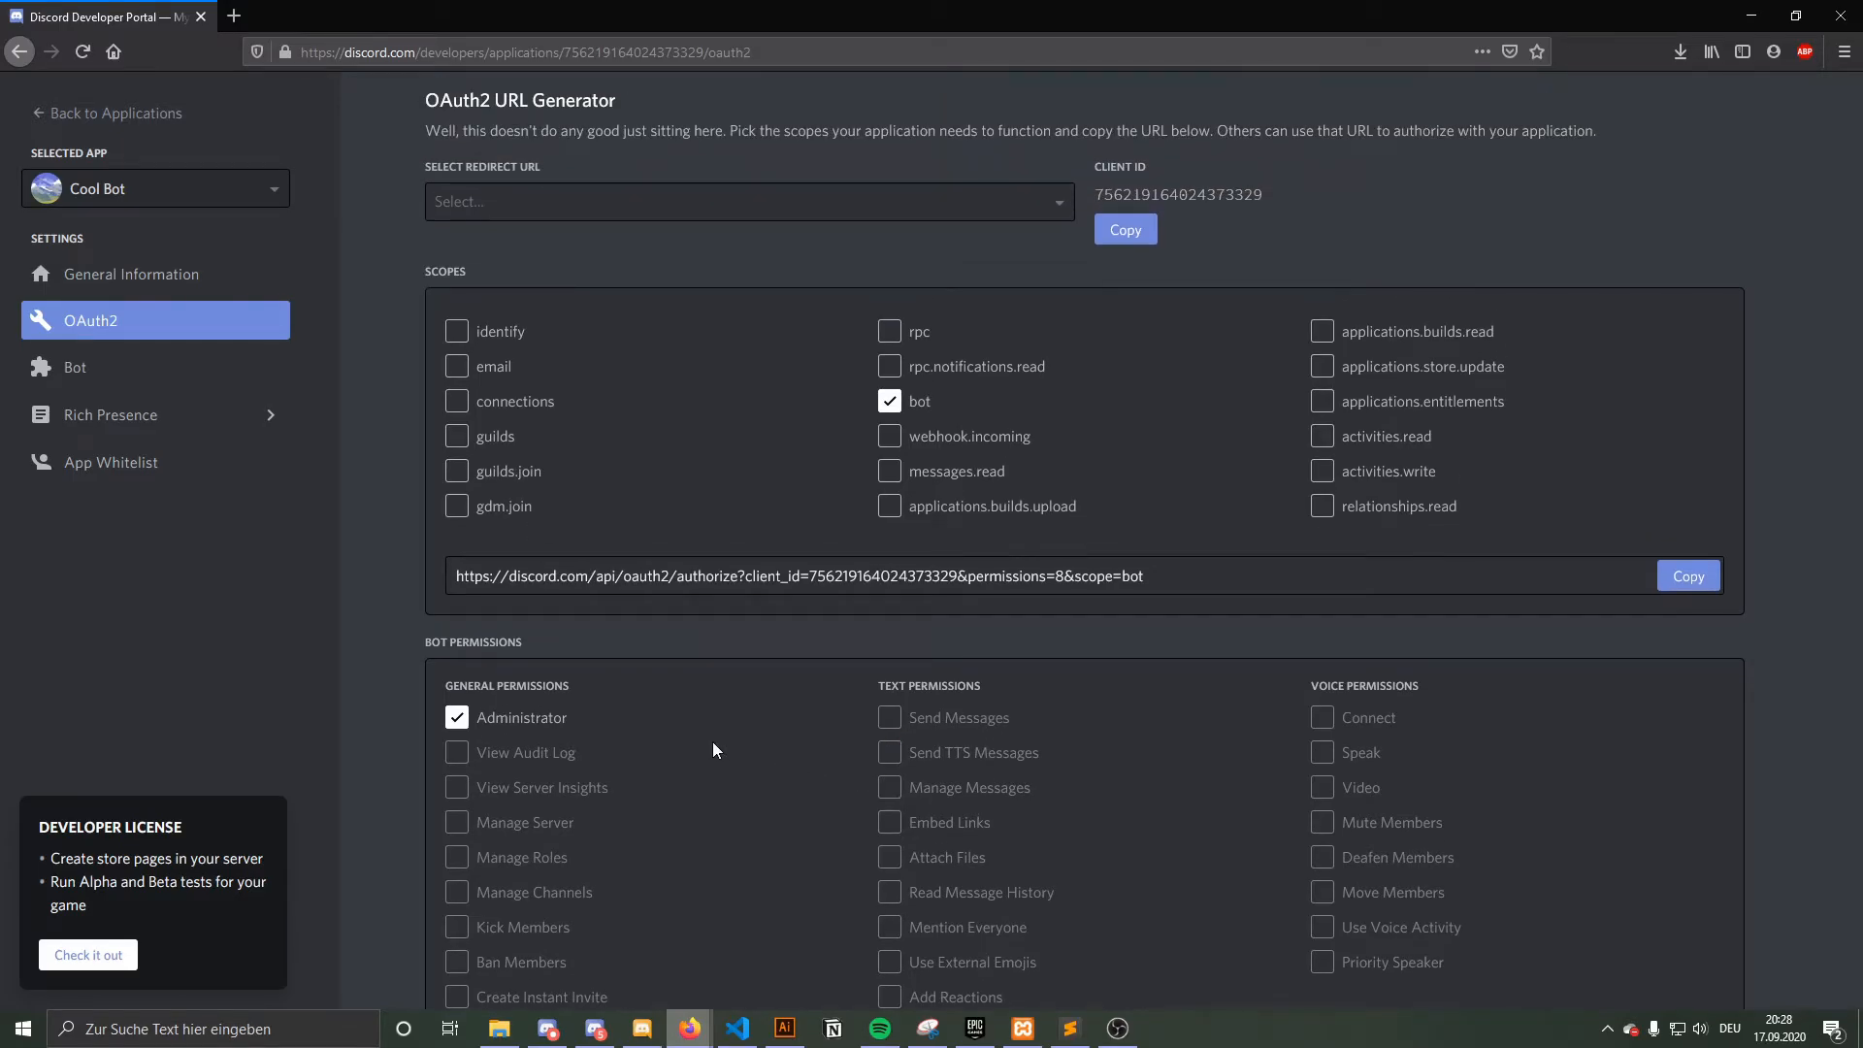
scroll(713, 749, "down", 4)
scroll(728, 788, "up", 7)
scroll(733, 798, "down", 2)
scroll(734, 800, "down", 5)
scroll(733, 800, "up", 2)
scroll(736, 799, "down", 2)
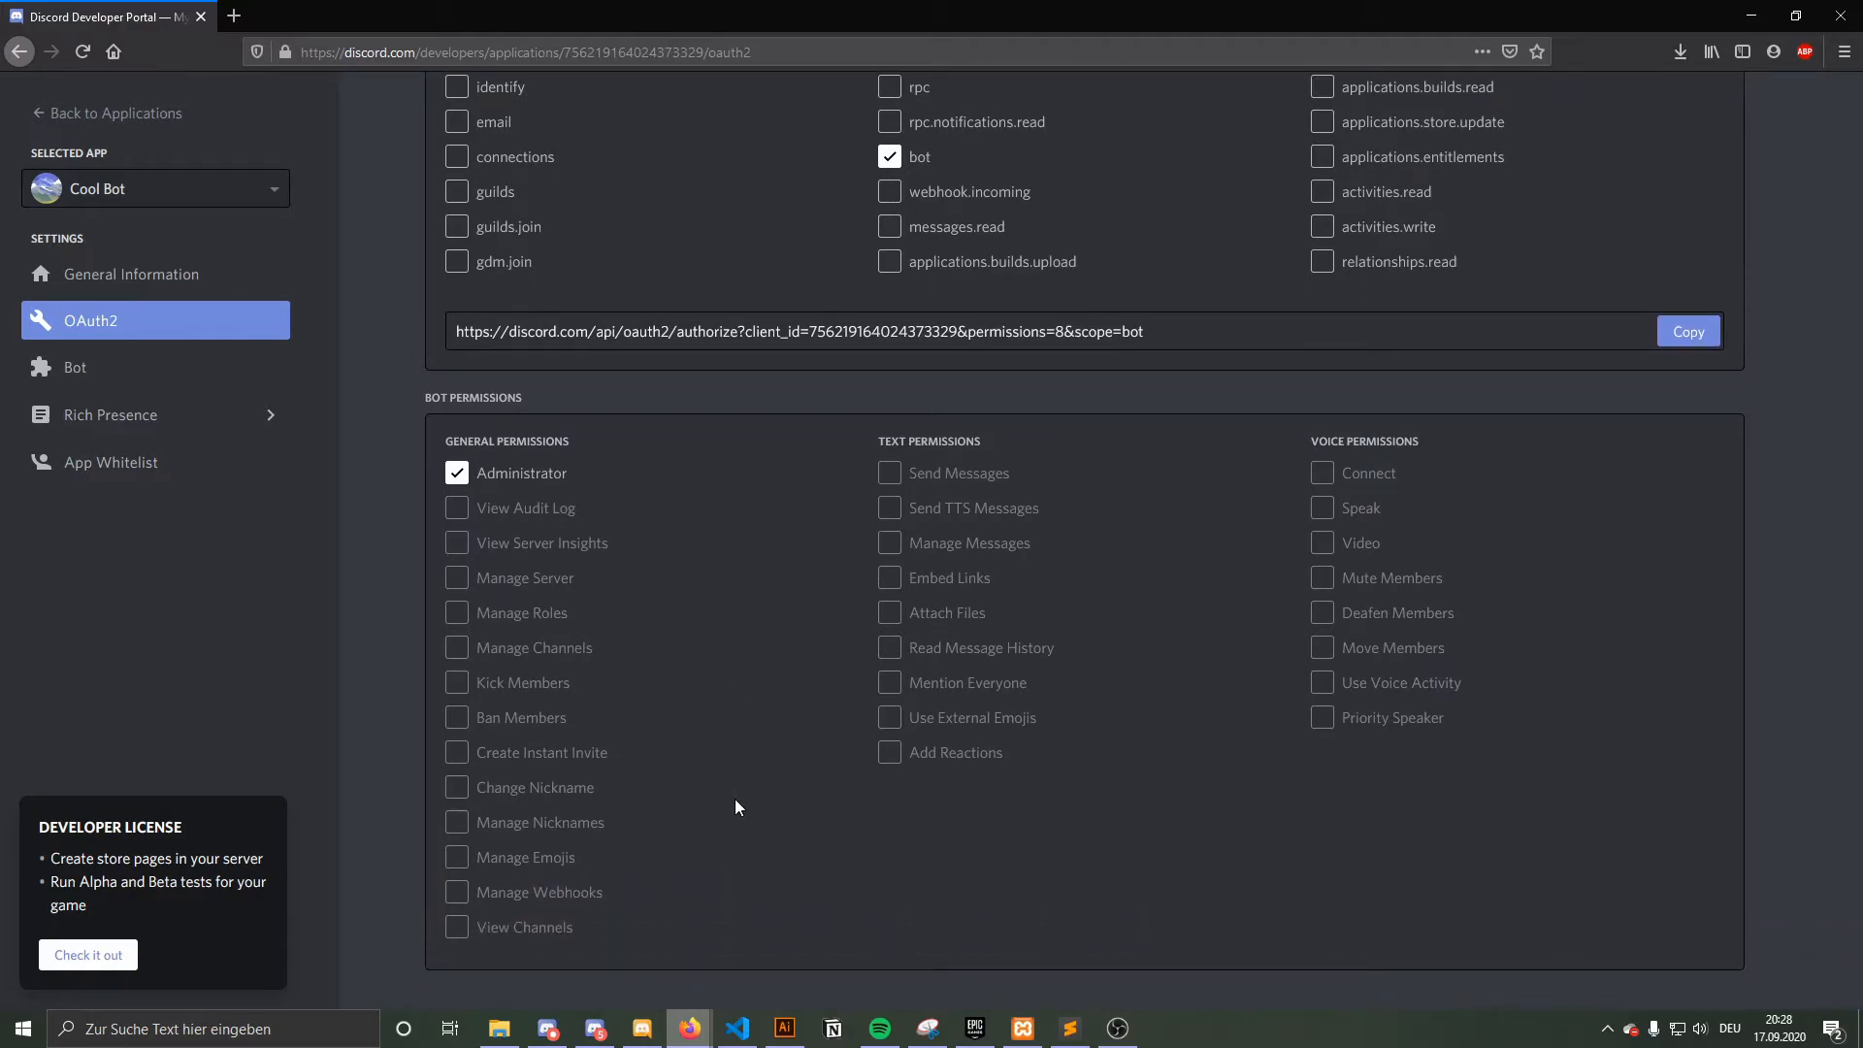
scroll(1215, 788, "up", 4)
scroll(1211, 792, "down", 2)
scroll(1211, 792, "down", 2)
scroll(1209, 794, "up", 1)
scroll(1209, 794, "down", 1)
scroll(1207, 800, "up", 1)
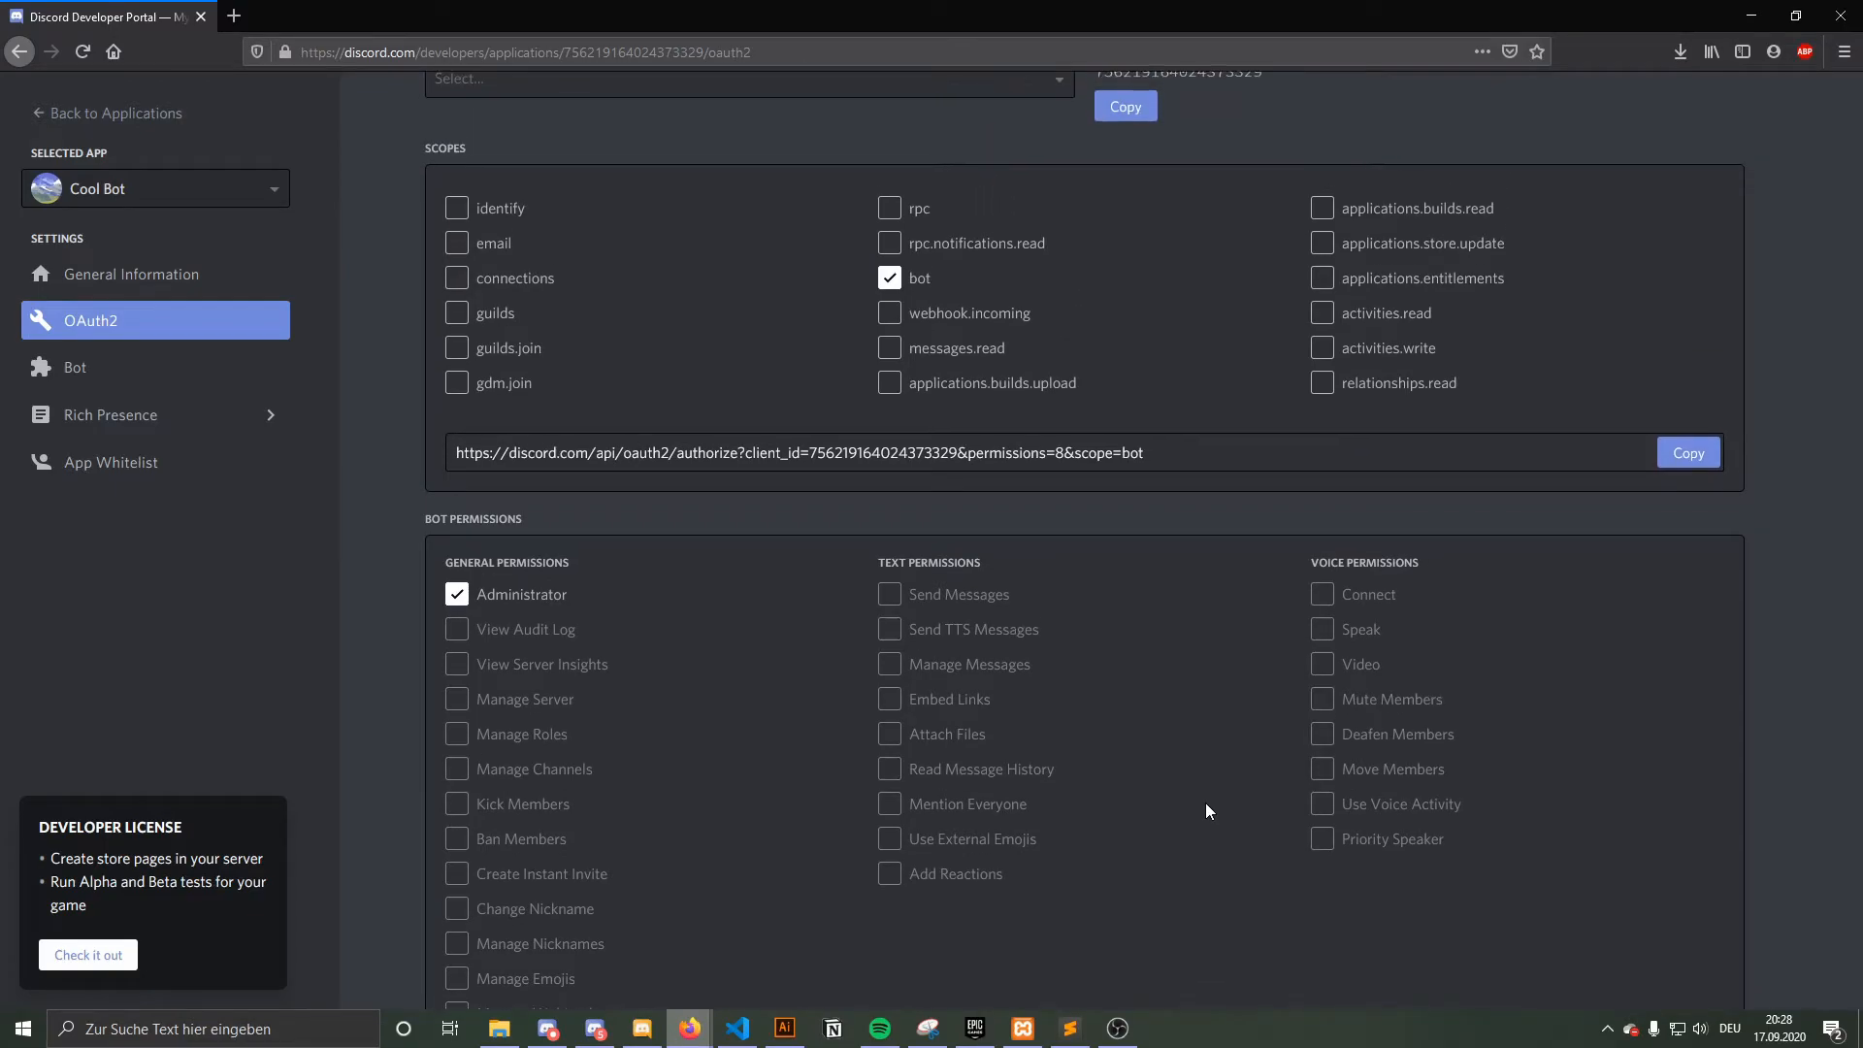
scroll(1205, 802, "down", 1)
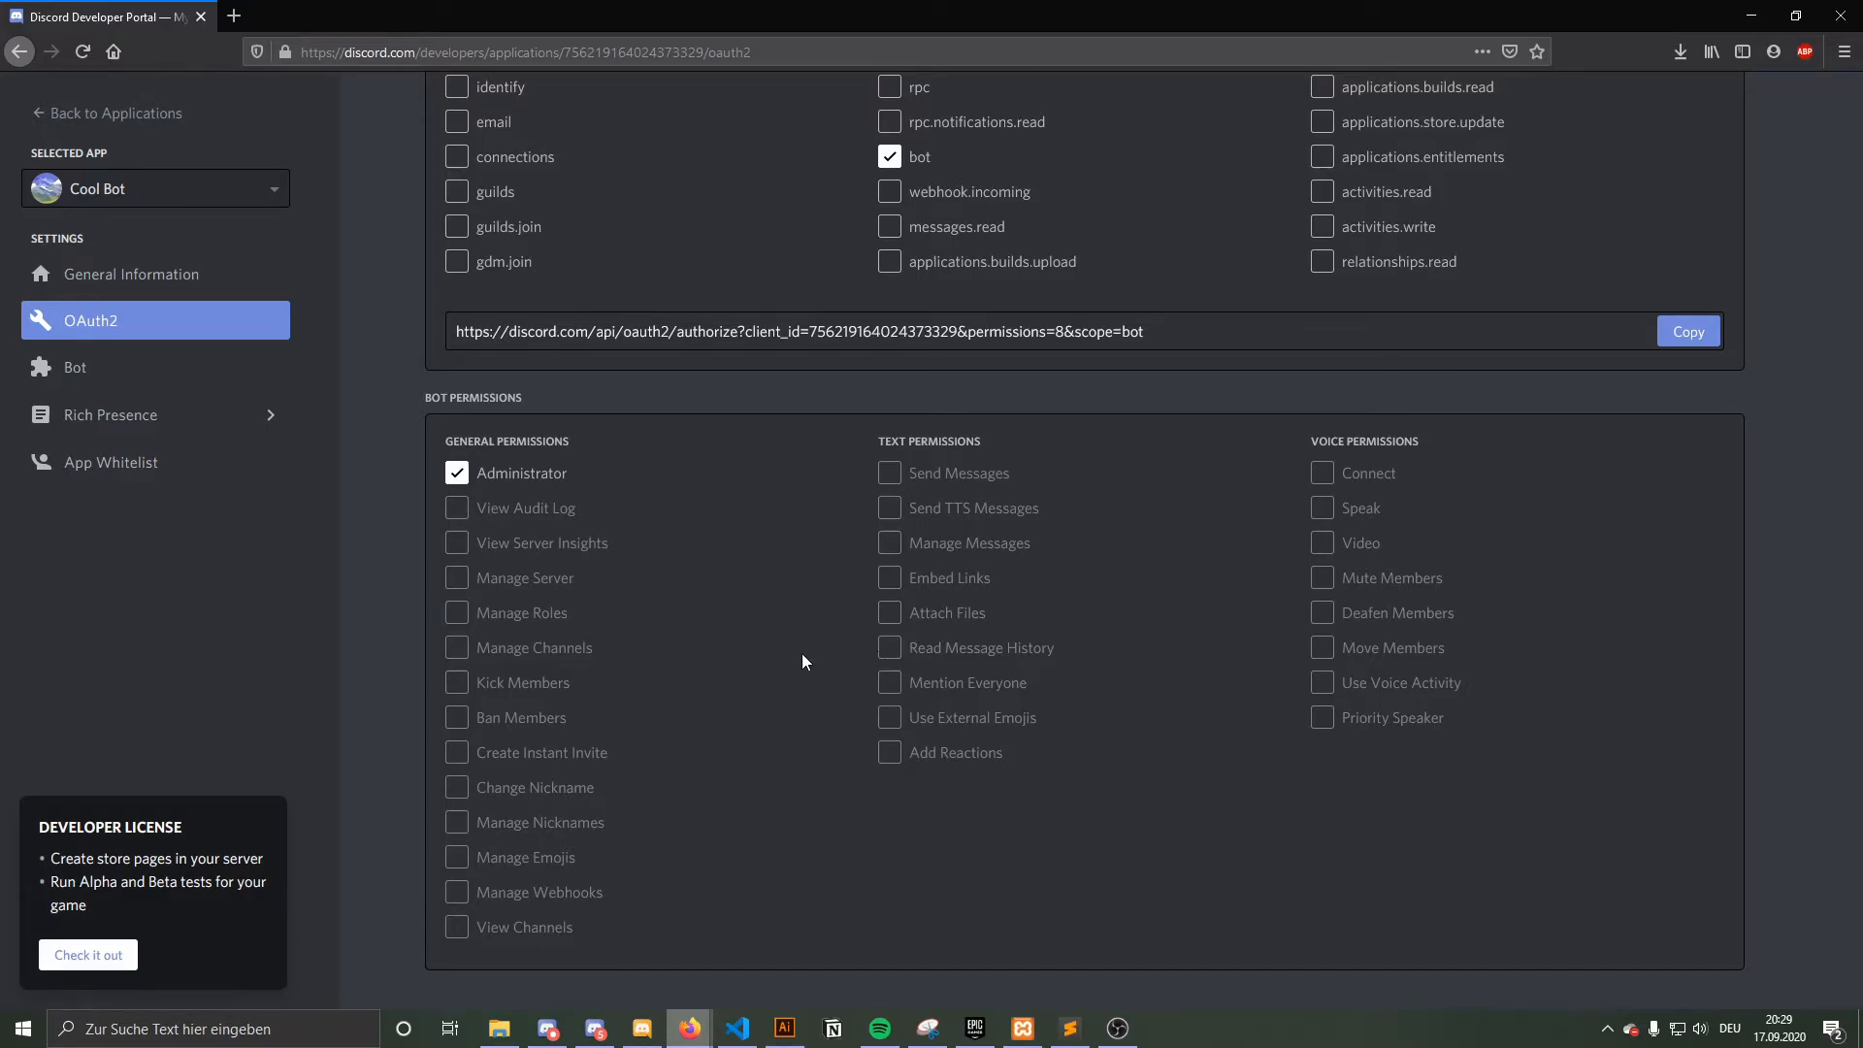
scroll(802, 654, "up", 5)
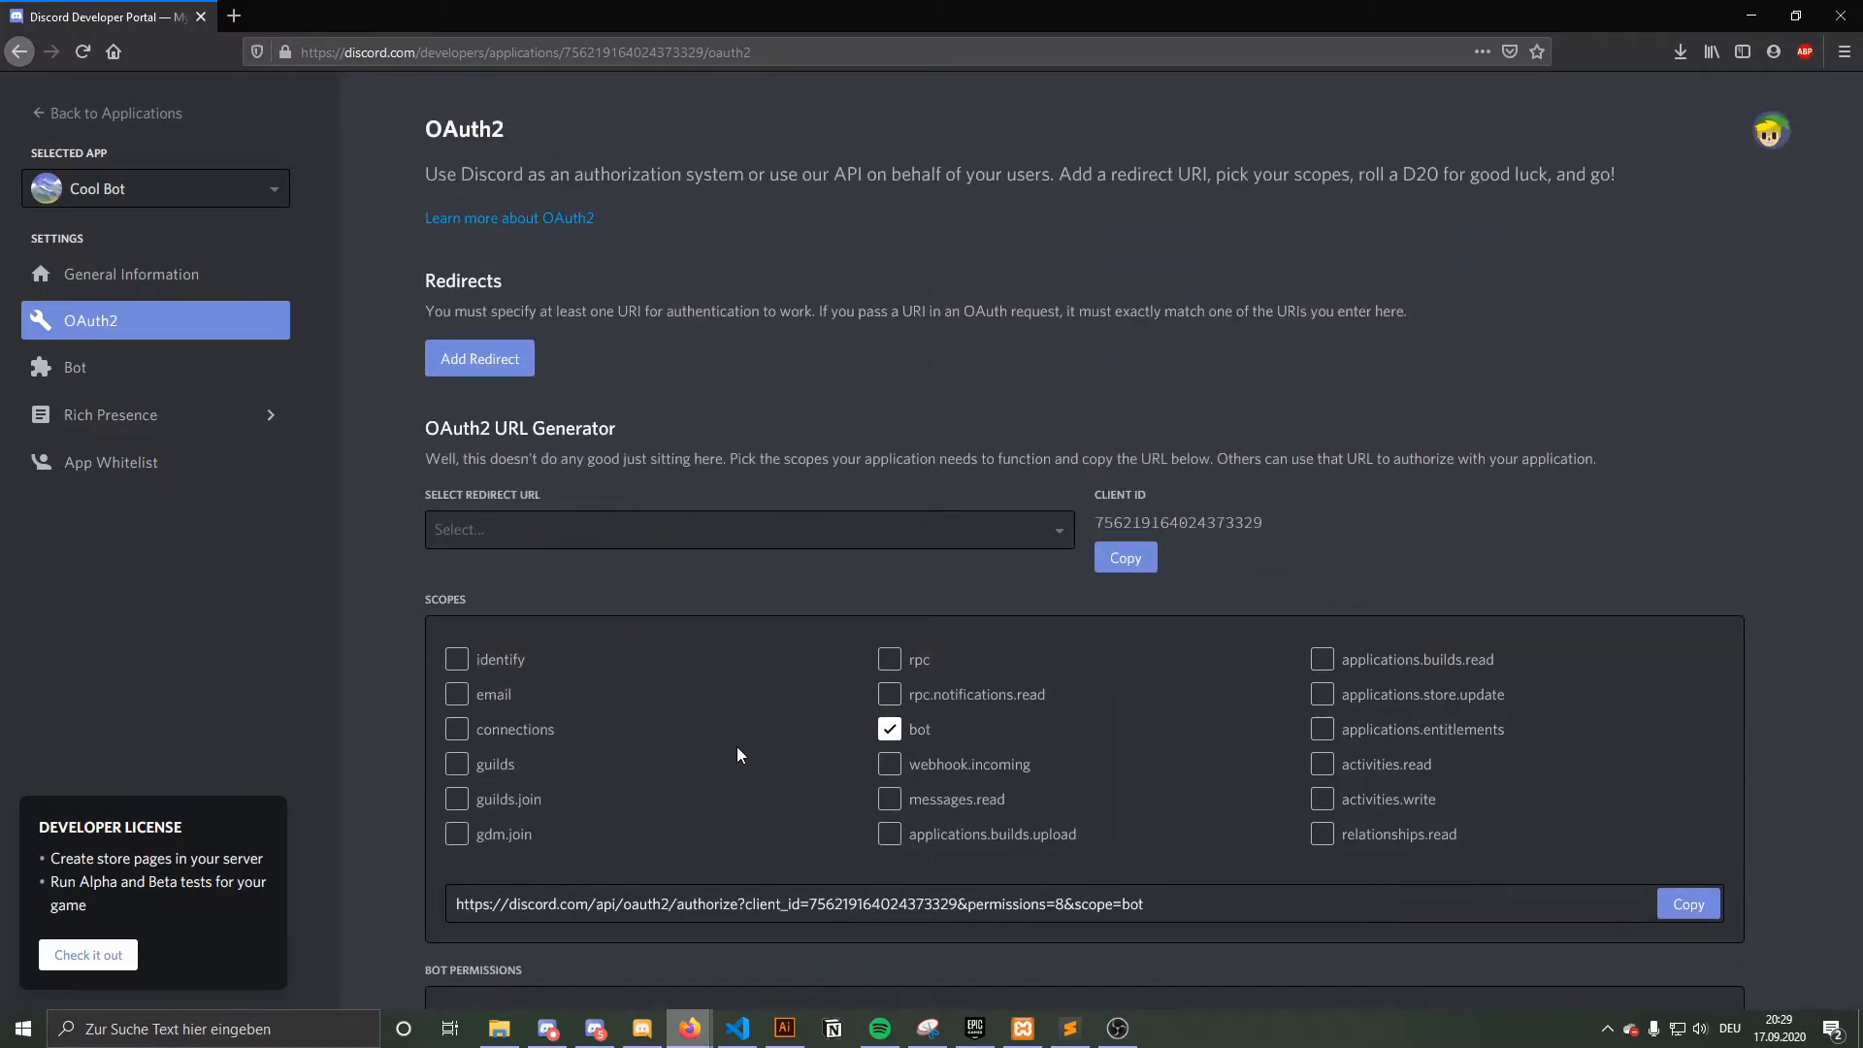
scroll(1009, 773, "down", 1)
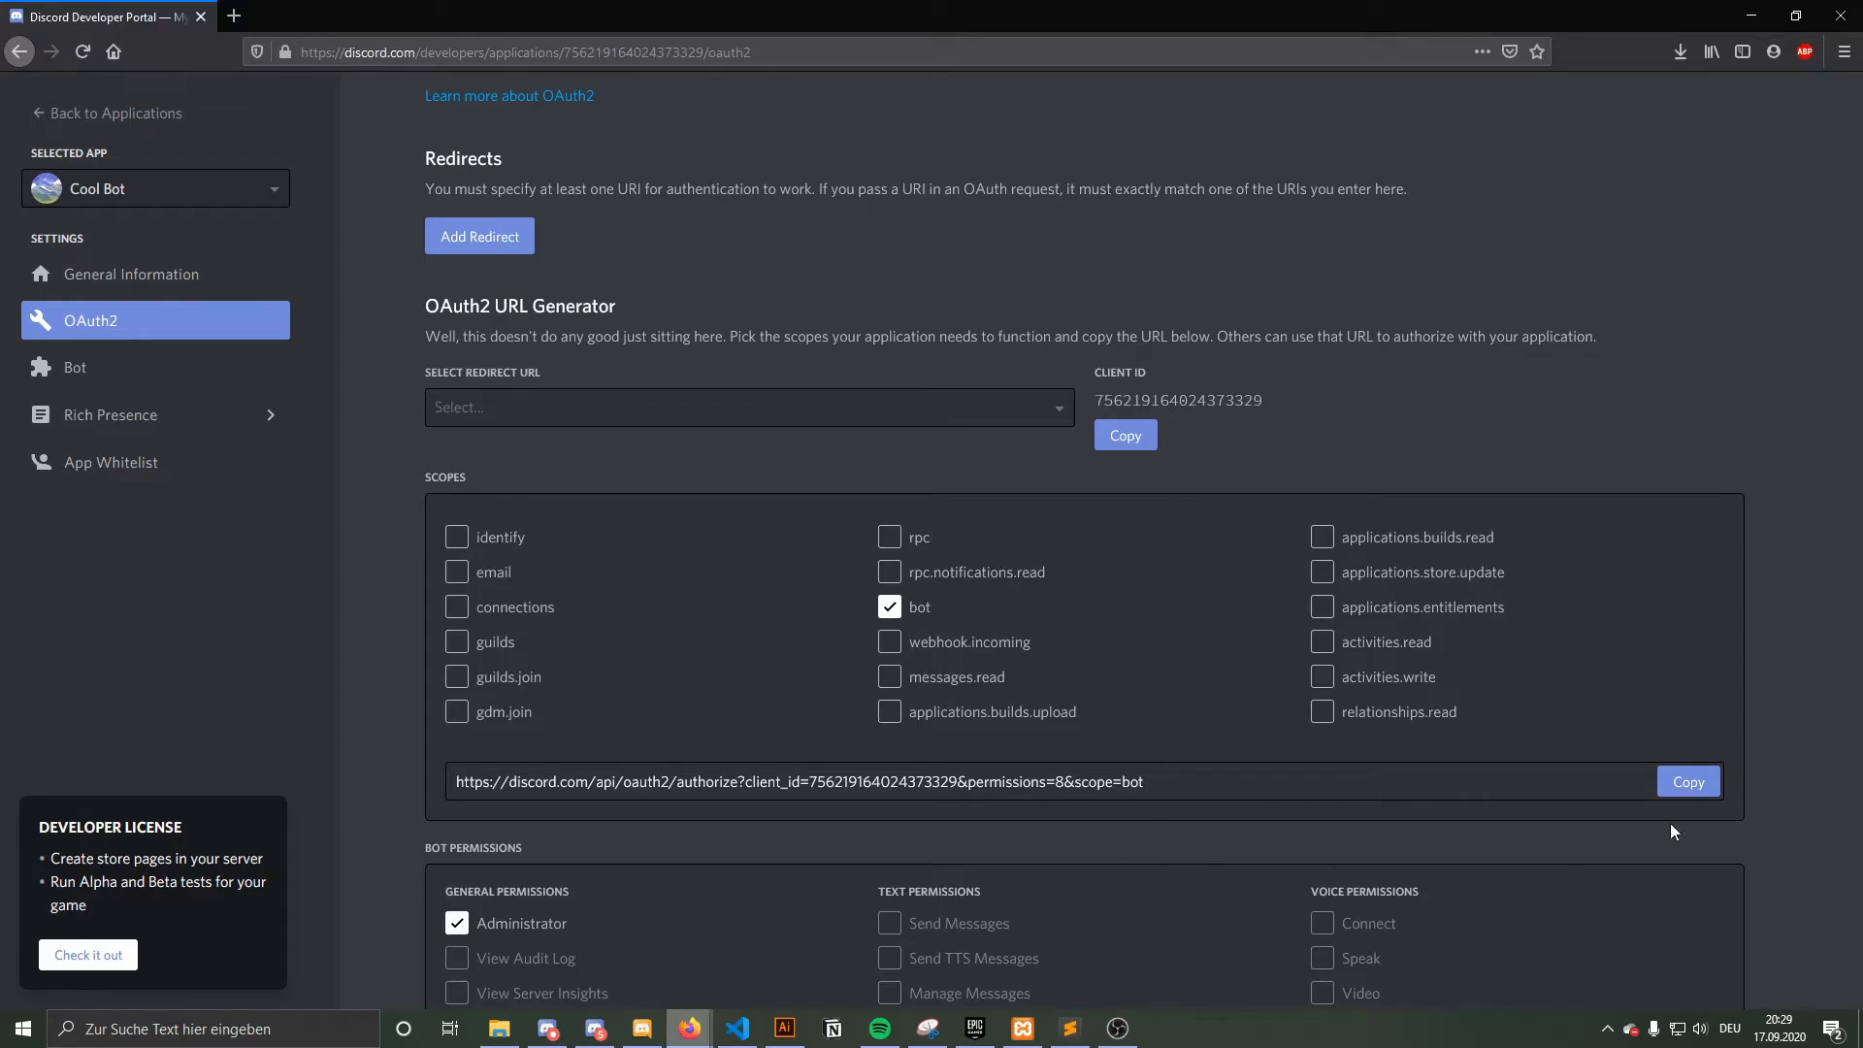
scroll(1140, 815, "down", 2)
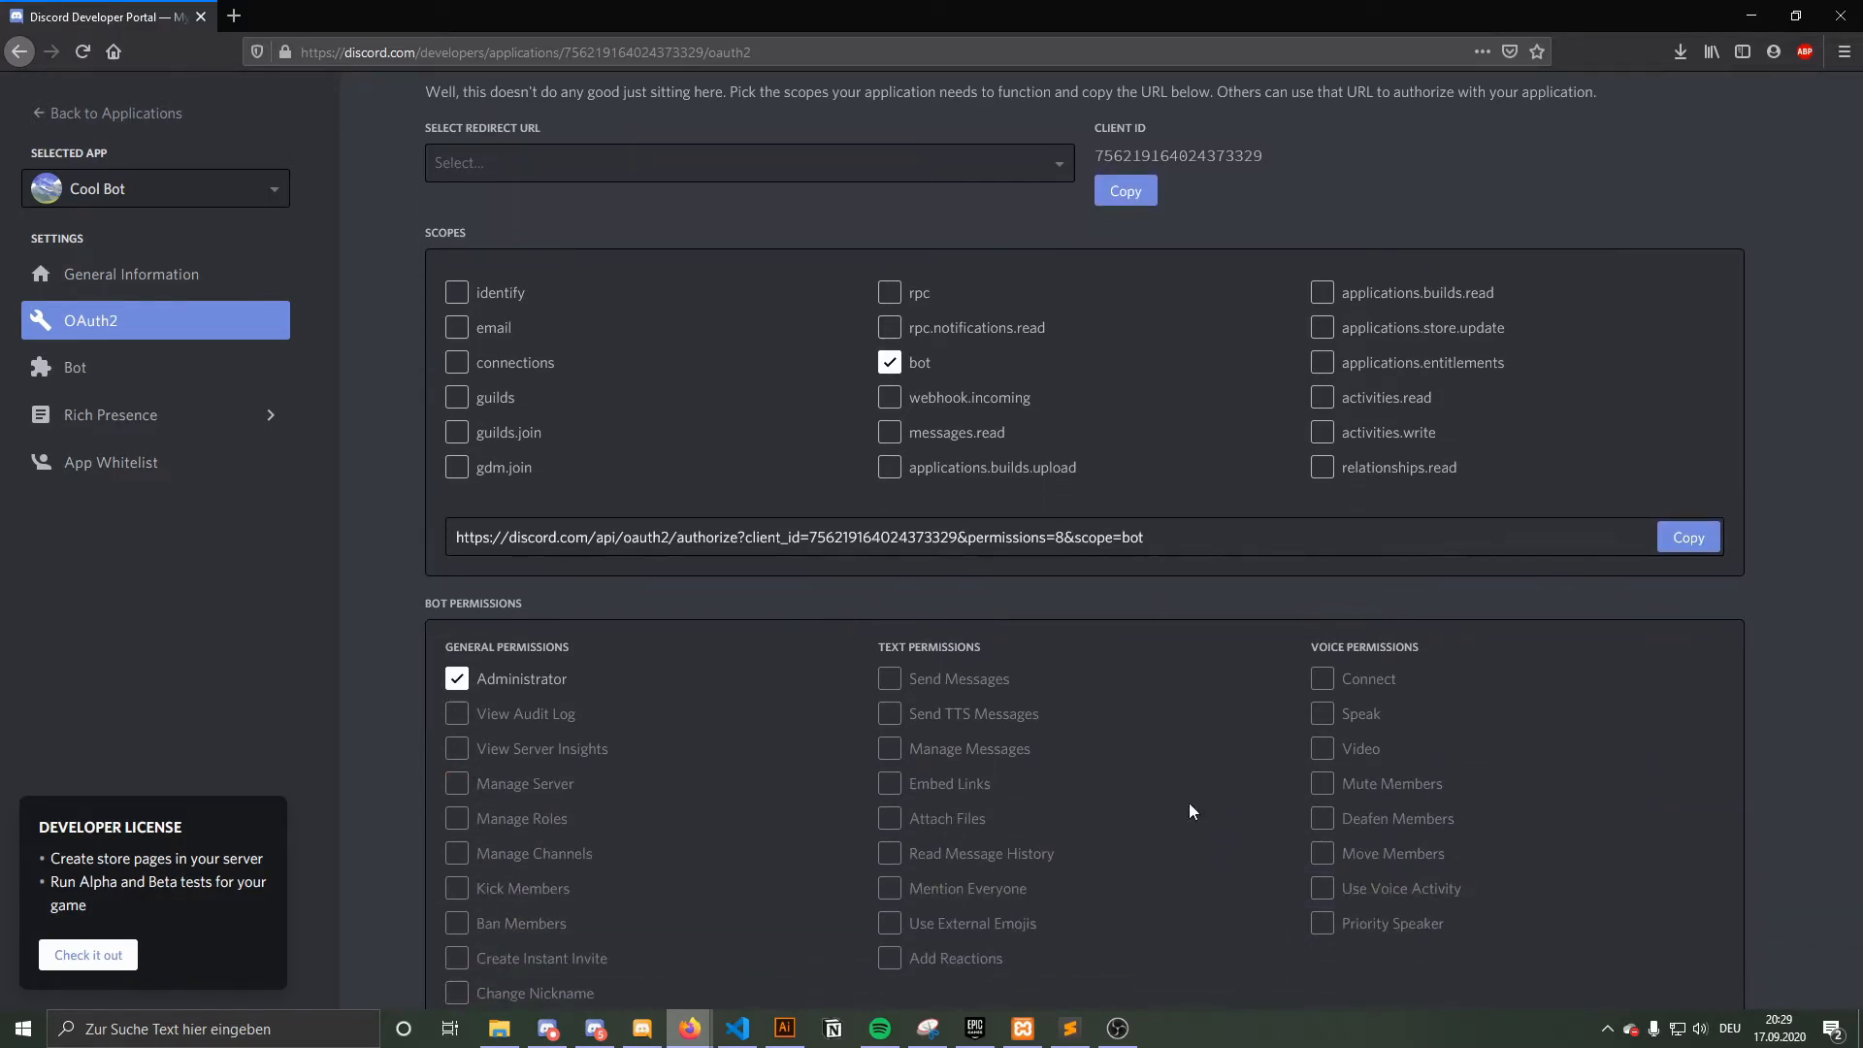
- Copy the generated OAuth2 invite URL and open it in a new browser tab
scroll(1204, 815, "up", 2)
scroll(1818, 863, "up", 1)
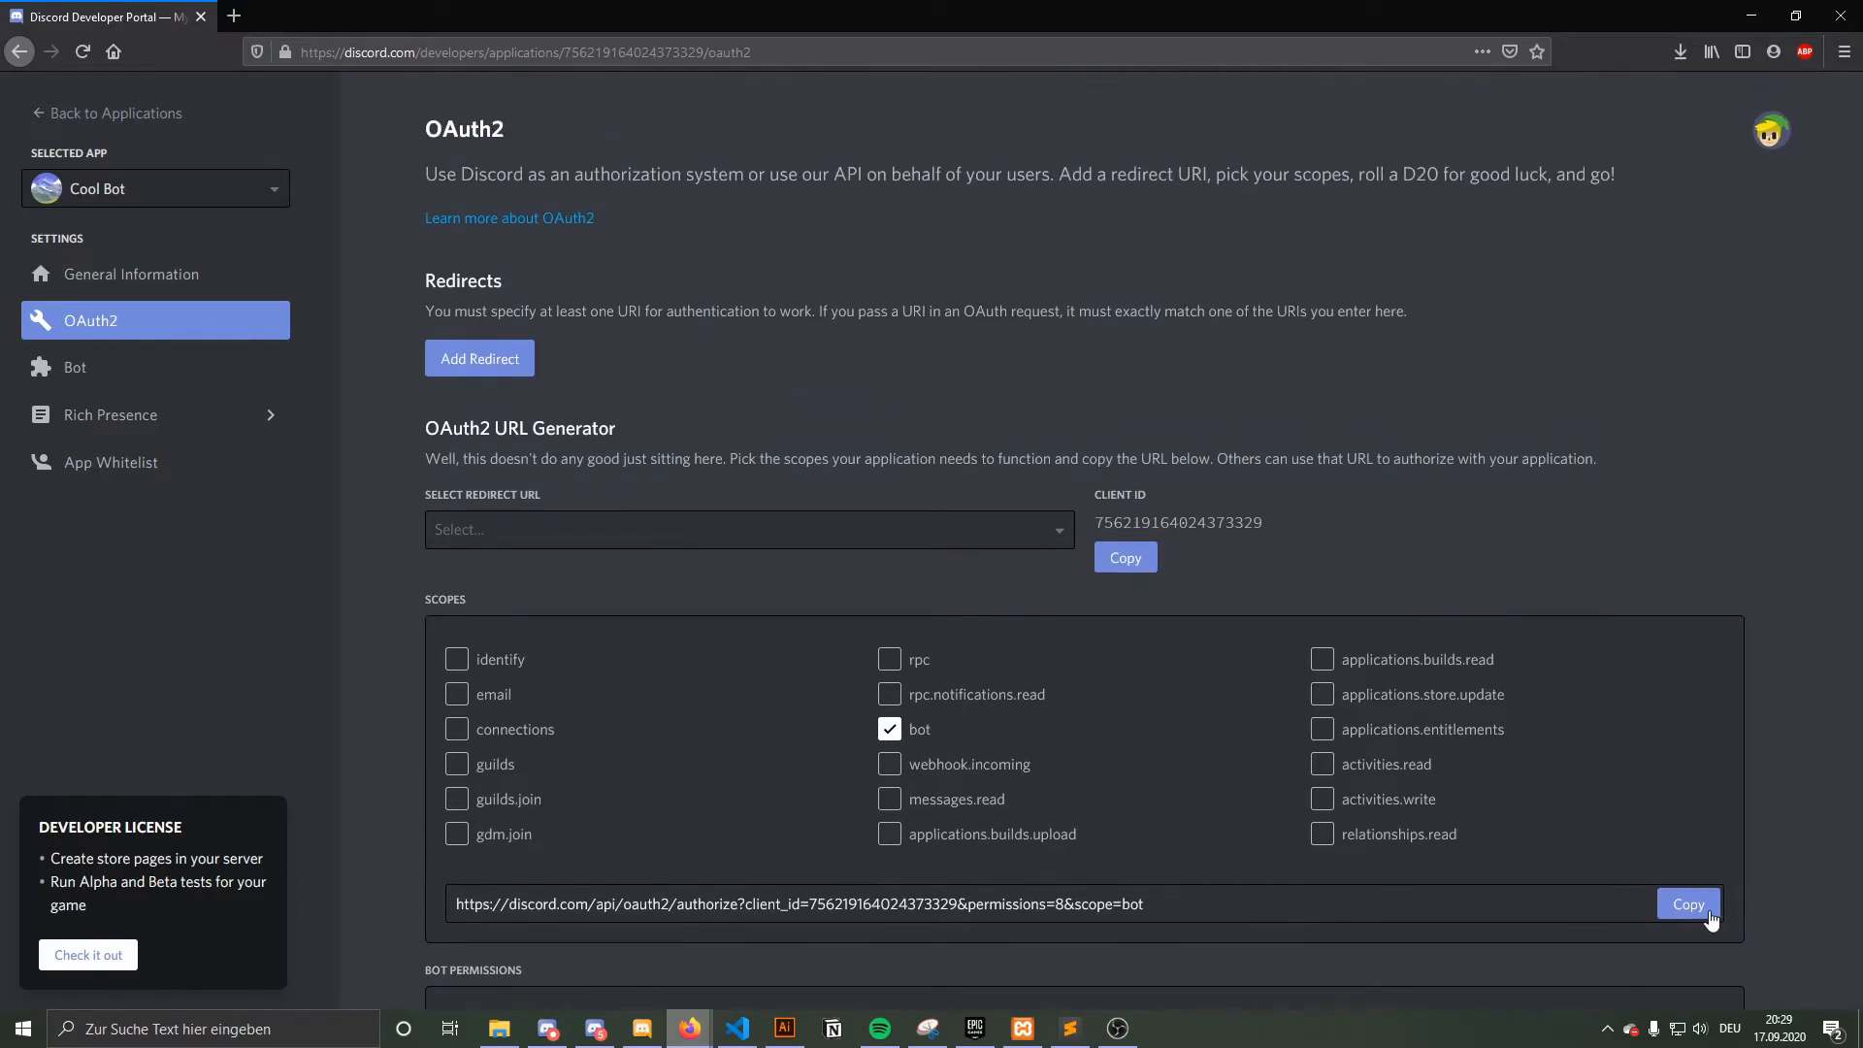
left_click(1693, 904)
left_click(233, 15)
left_click(367, 50)
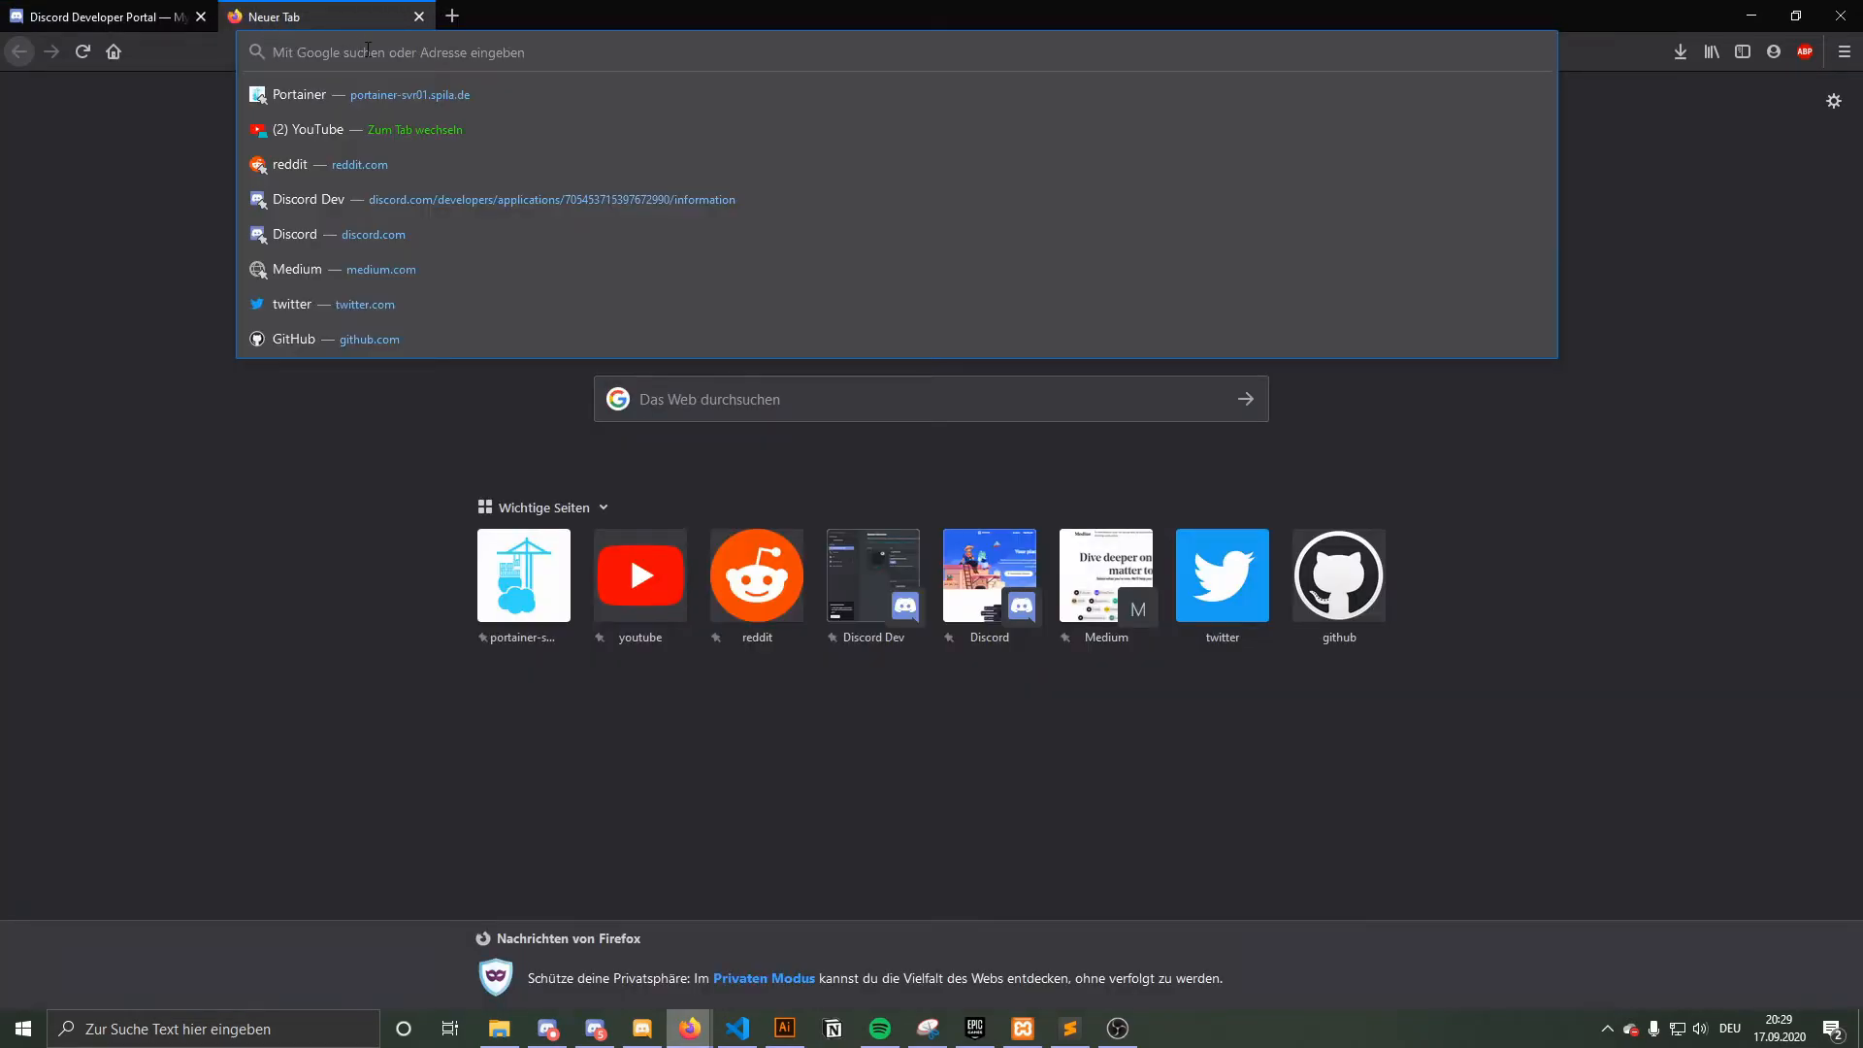
key("ctrl+v")
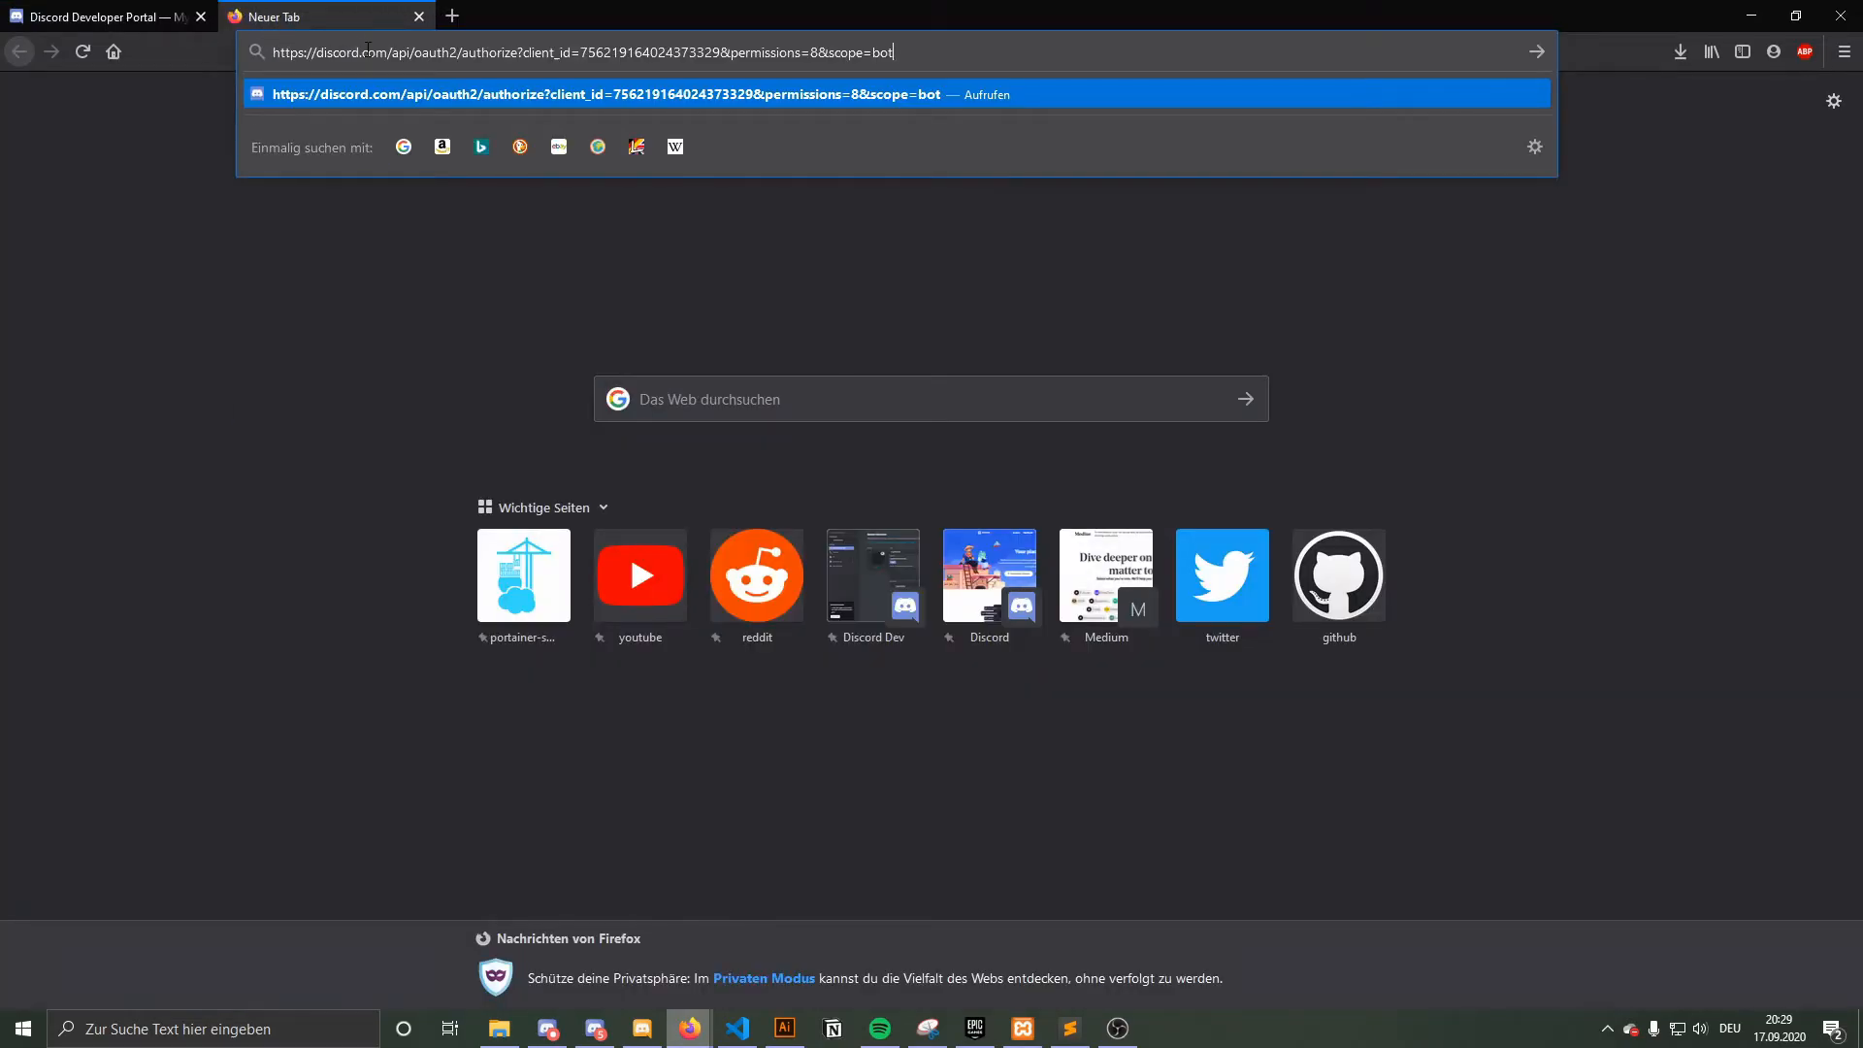
key("Return")
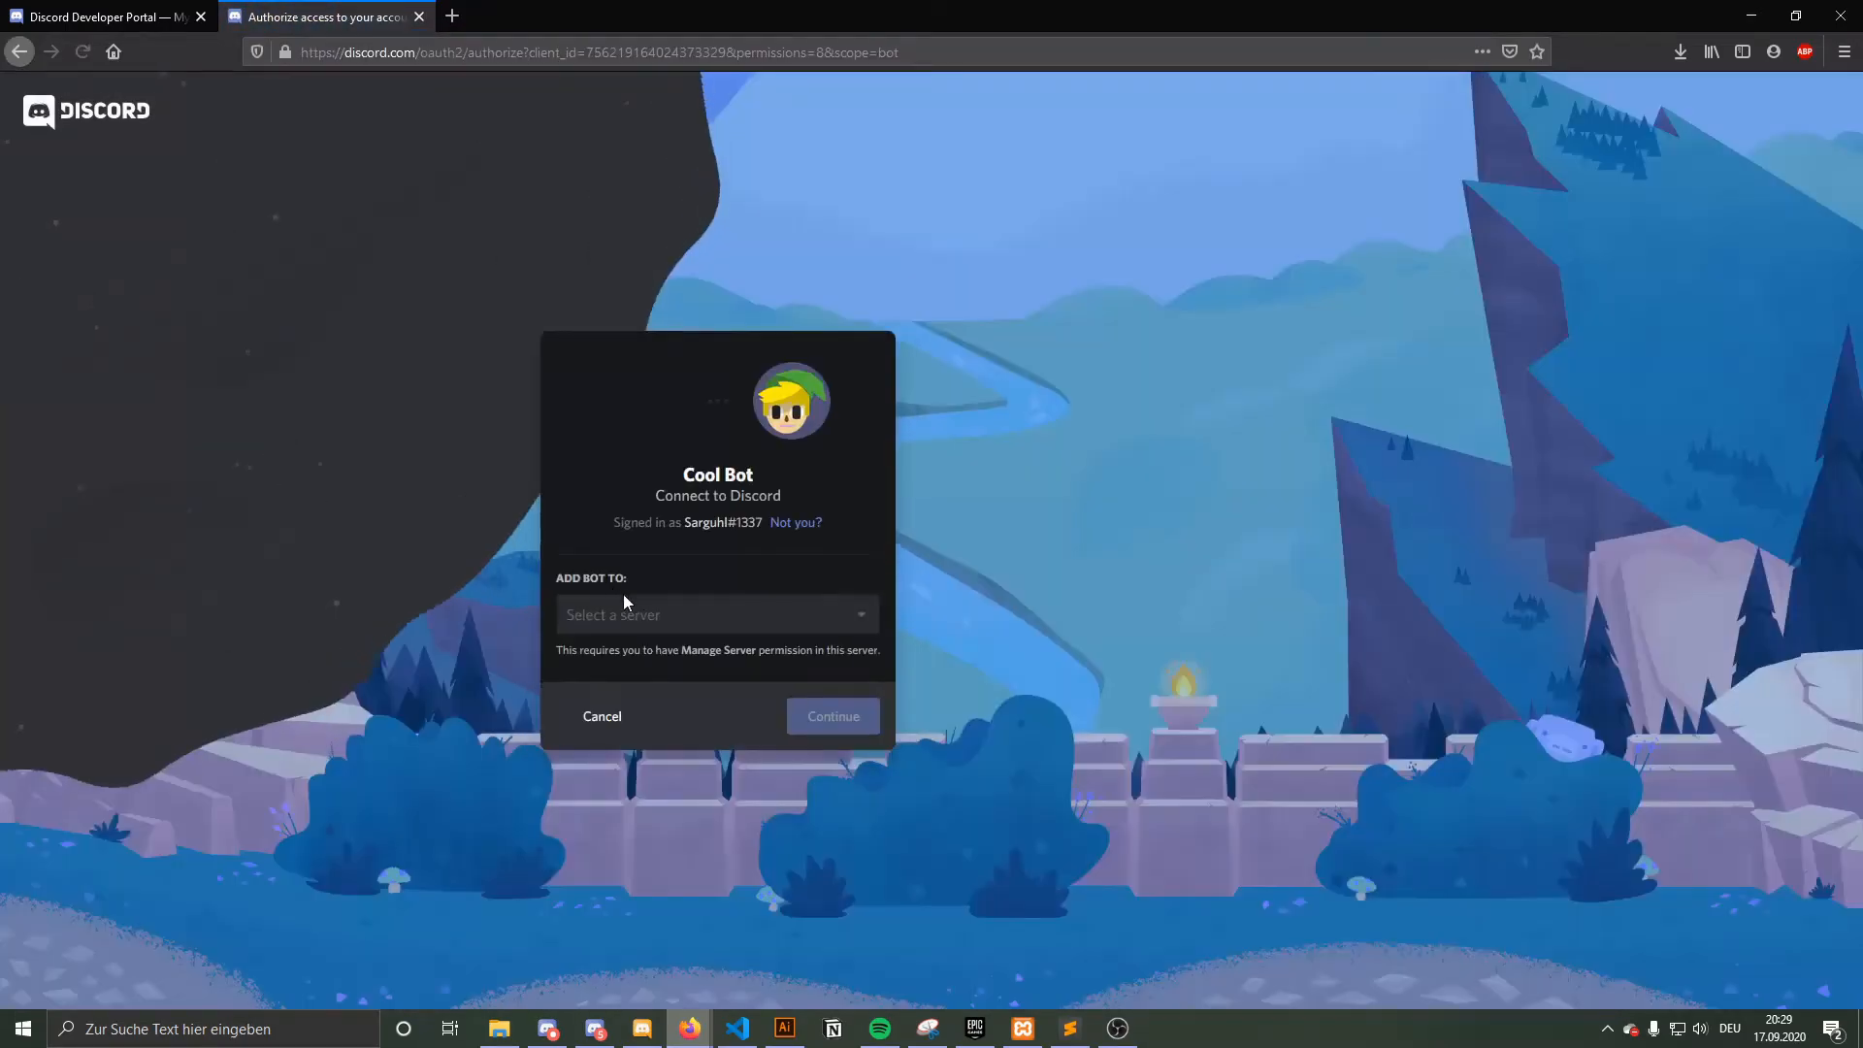
- Look through the list of servers that Cool Bot can be added to
left_click(715, 621)
scroll(759, 689, "down", 1)
scroll(758, 689, "down", 5)
scroll(738, 691, "up", 6)
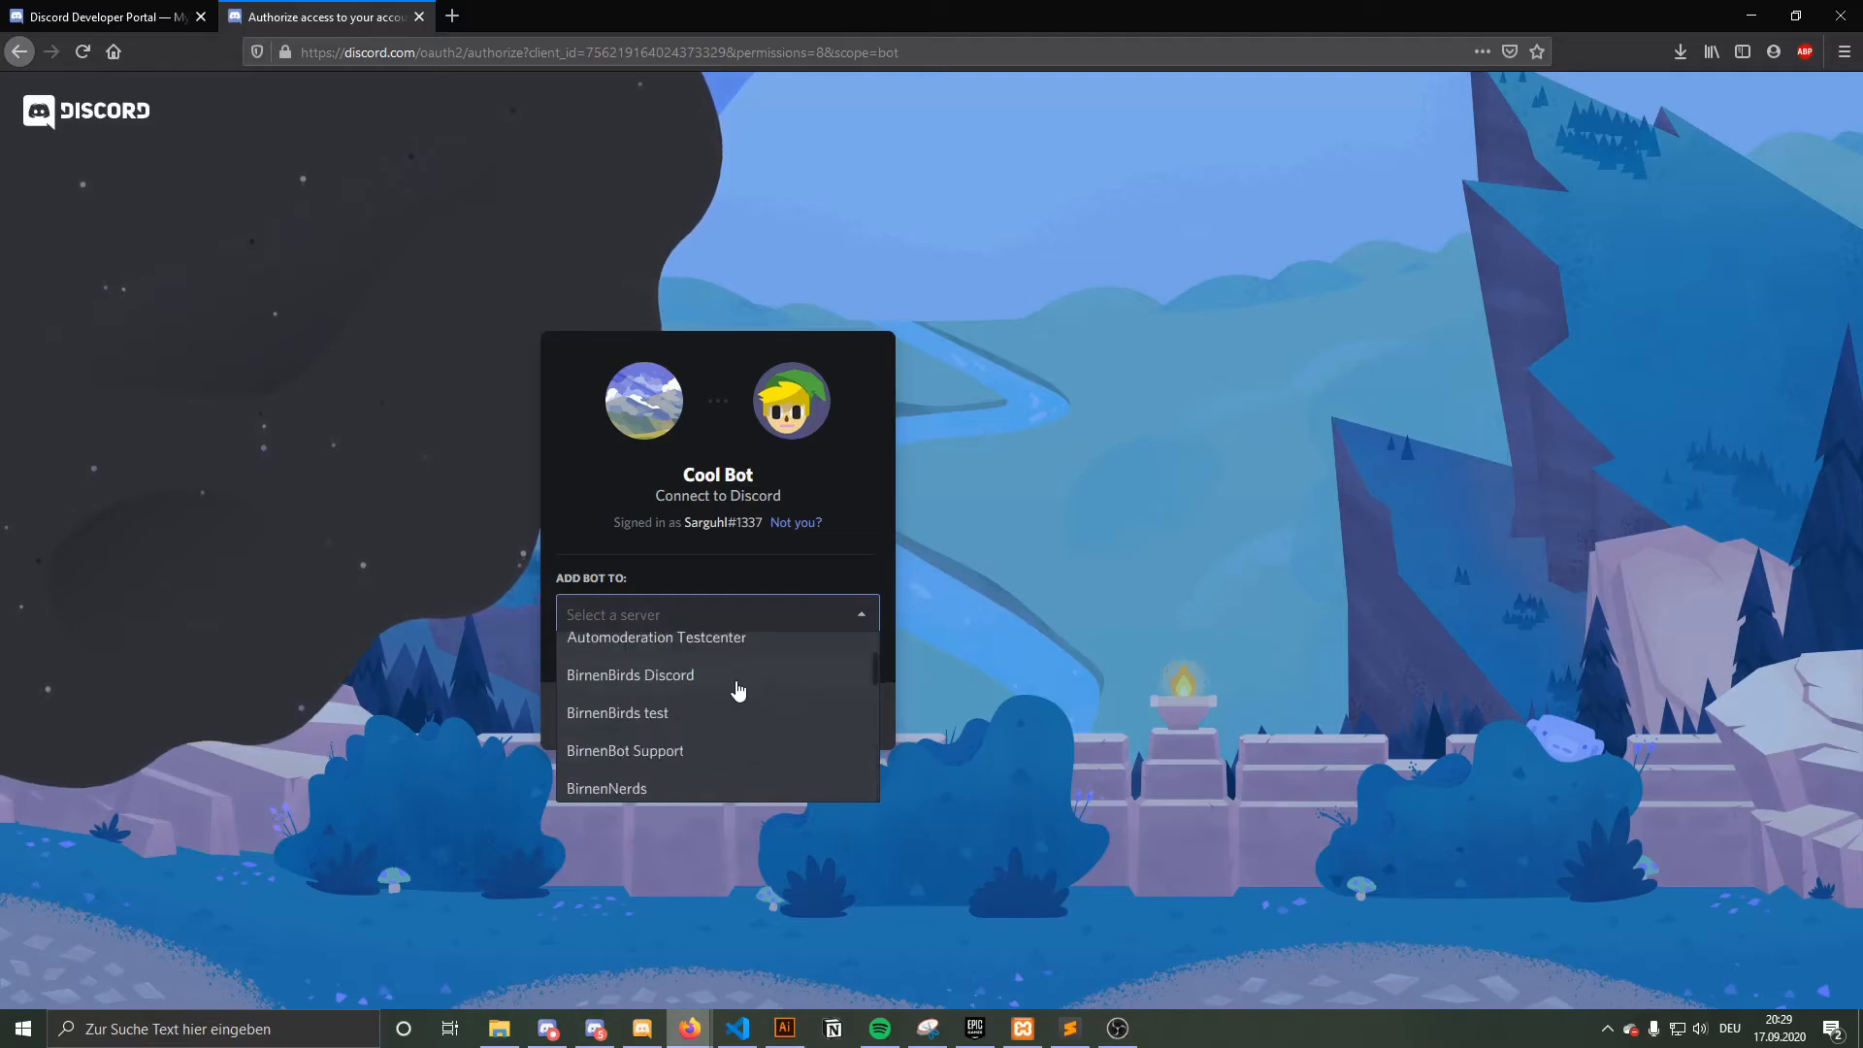
scroll(729, 696, "down", 5)
scroll(788, 724, "up", 2)
scroll(788, 724, "up", 4)
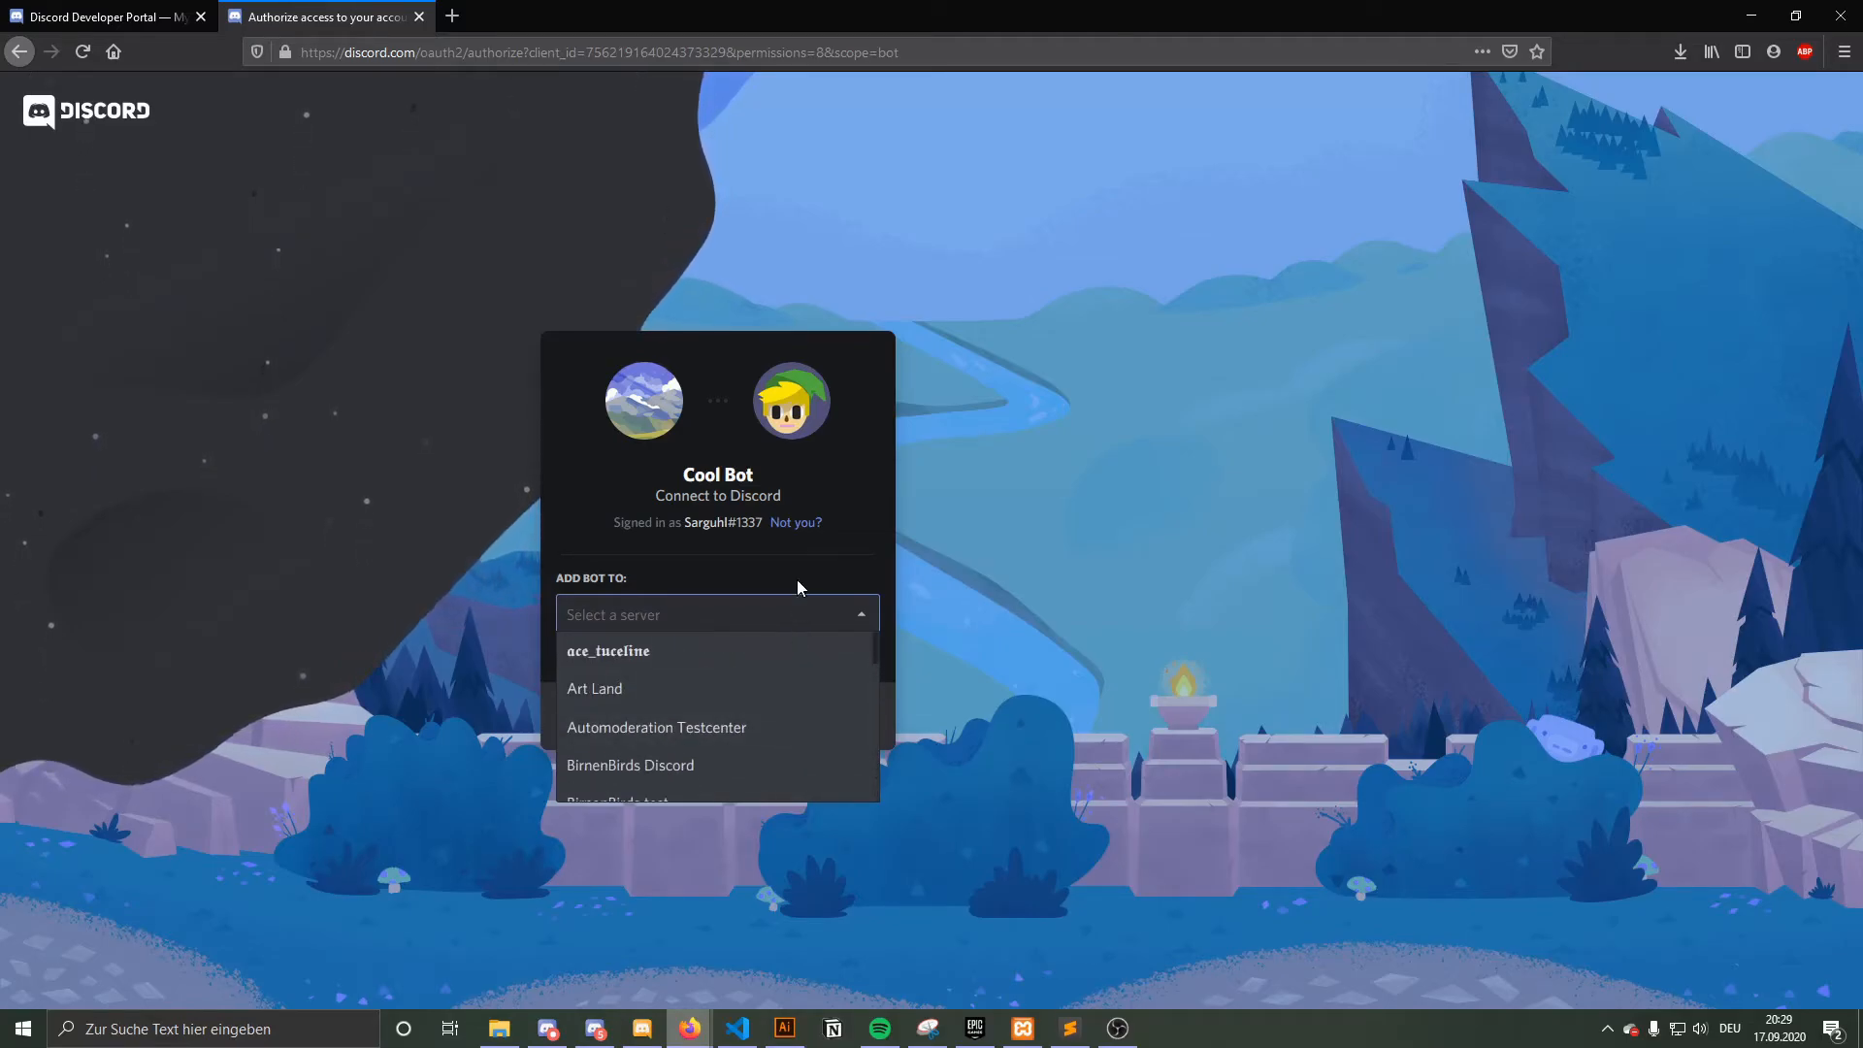
left_click(846, 477)
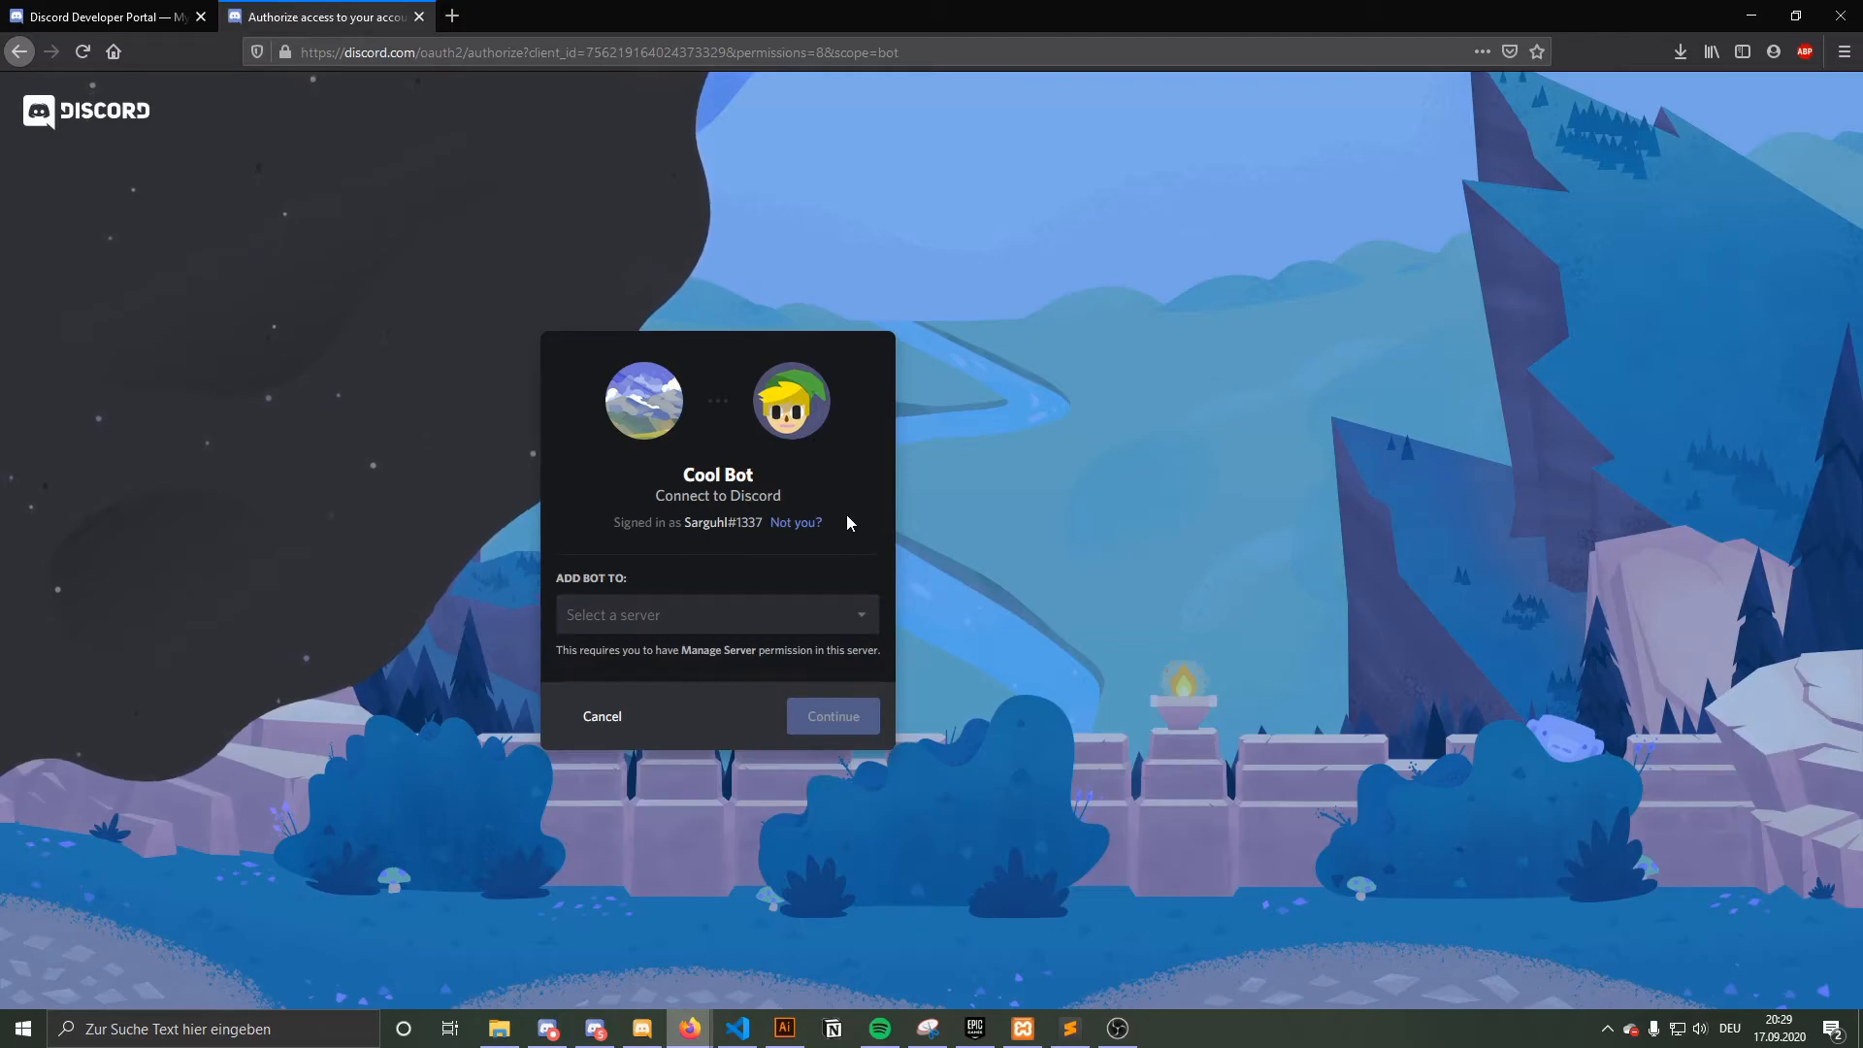
left_click(784, 615)
scroll(843, 677, "down", 2)
scroll(842, 676, "down", 4)
scroll(799, 761, "up", 5)
scroll(799, 761, "down", 5)
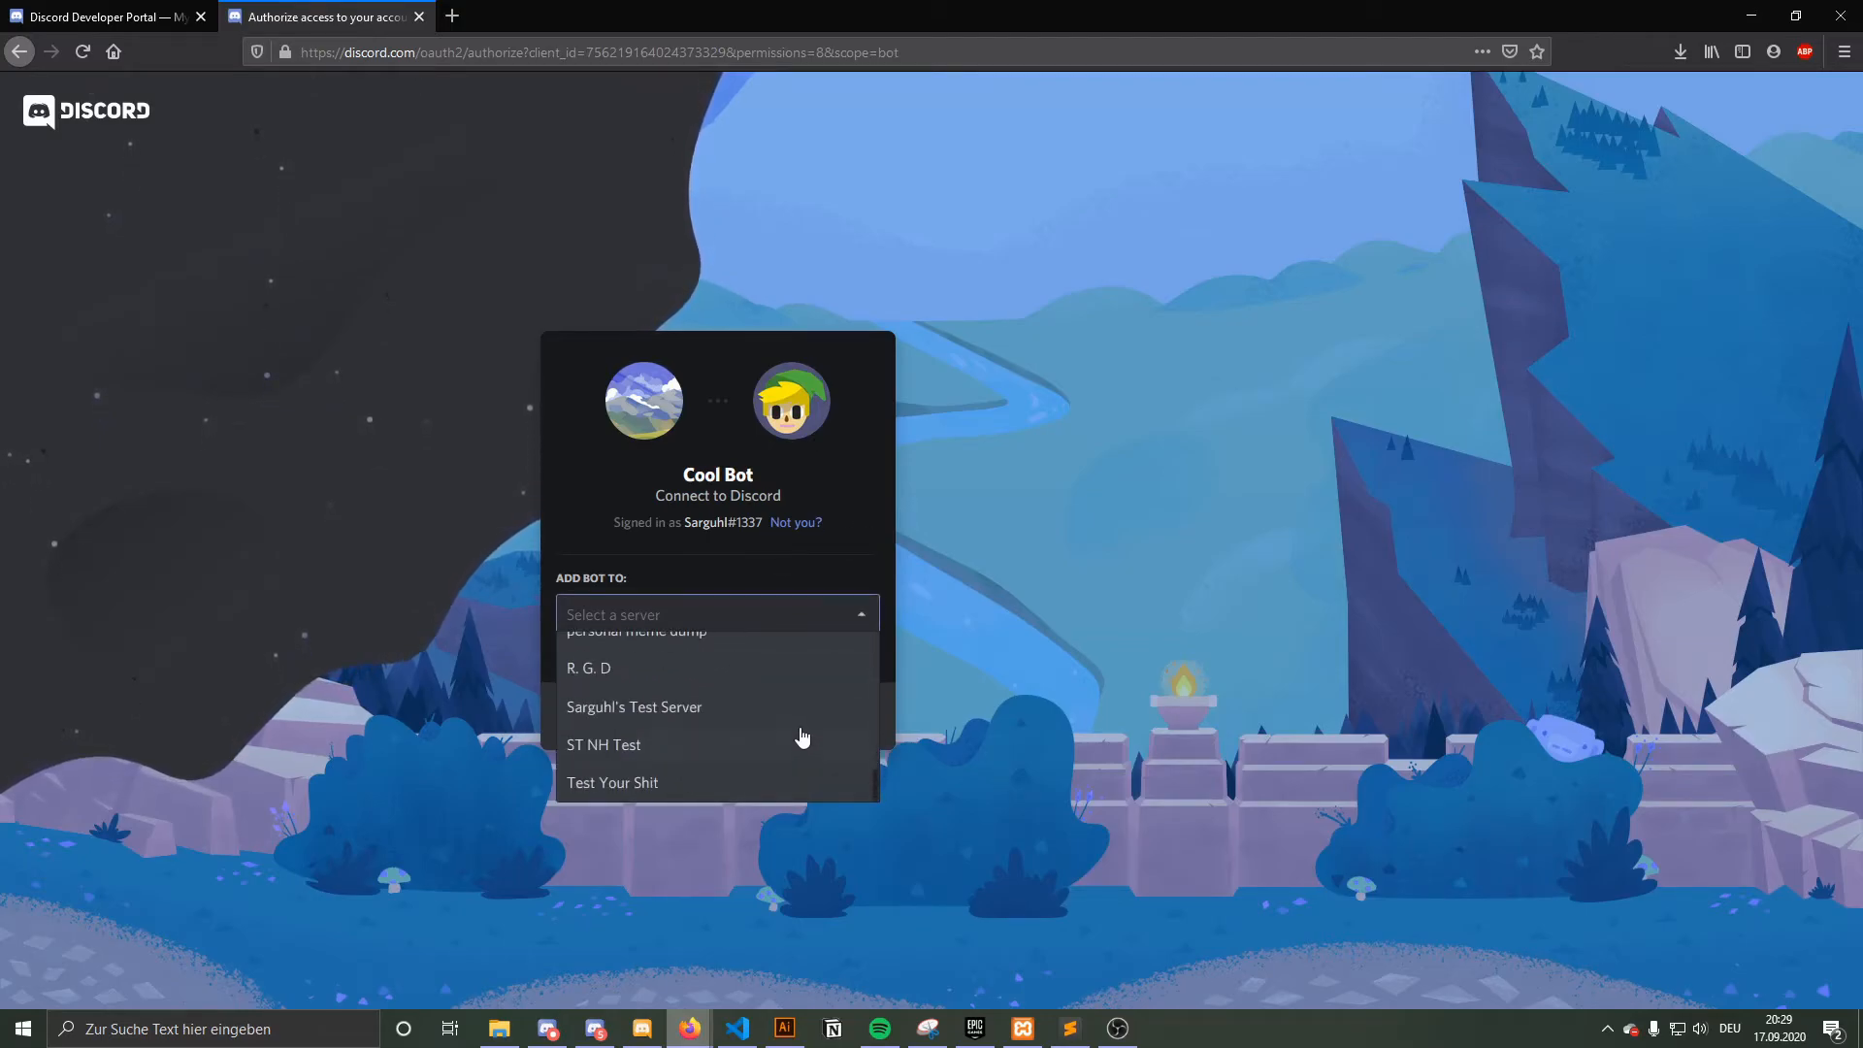
scroll(781, 695, "up", 5)
scroll(776, 701, "down", 5)
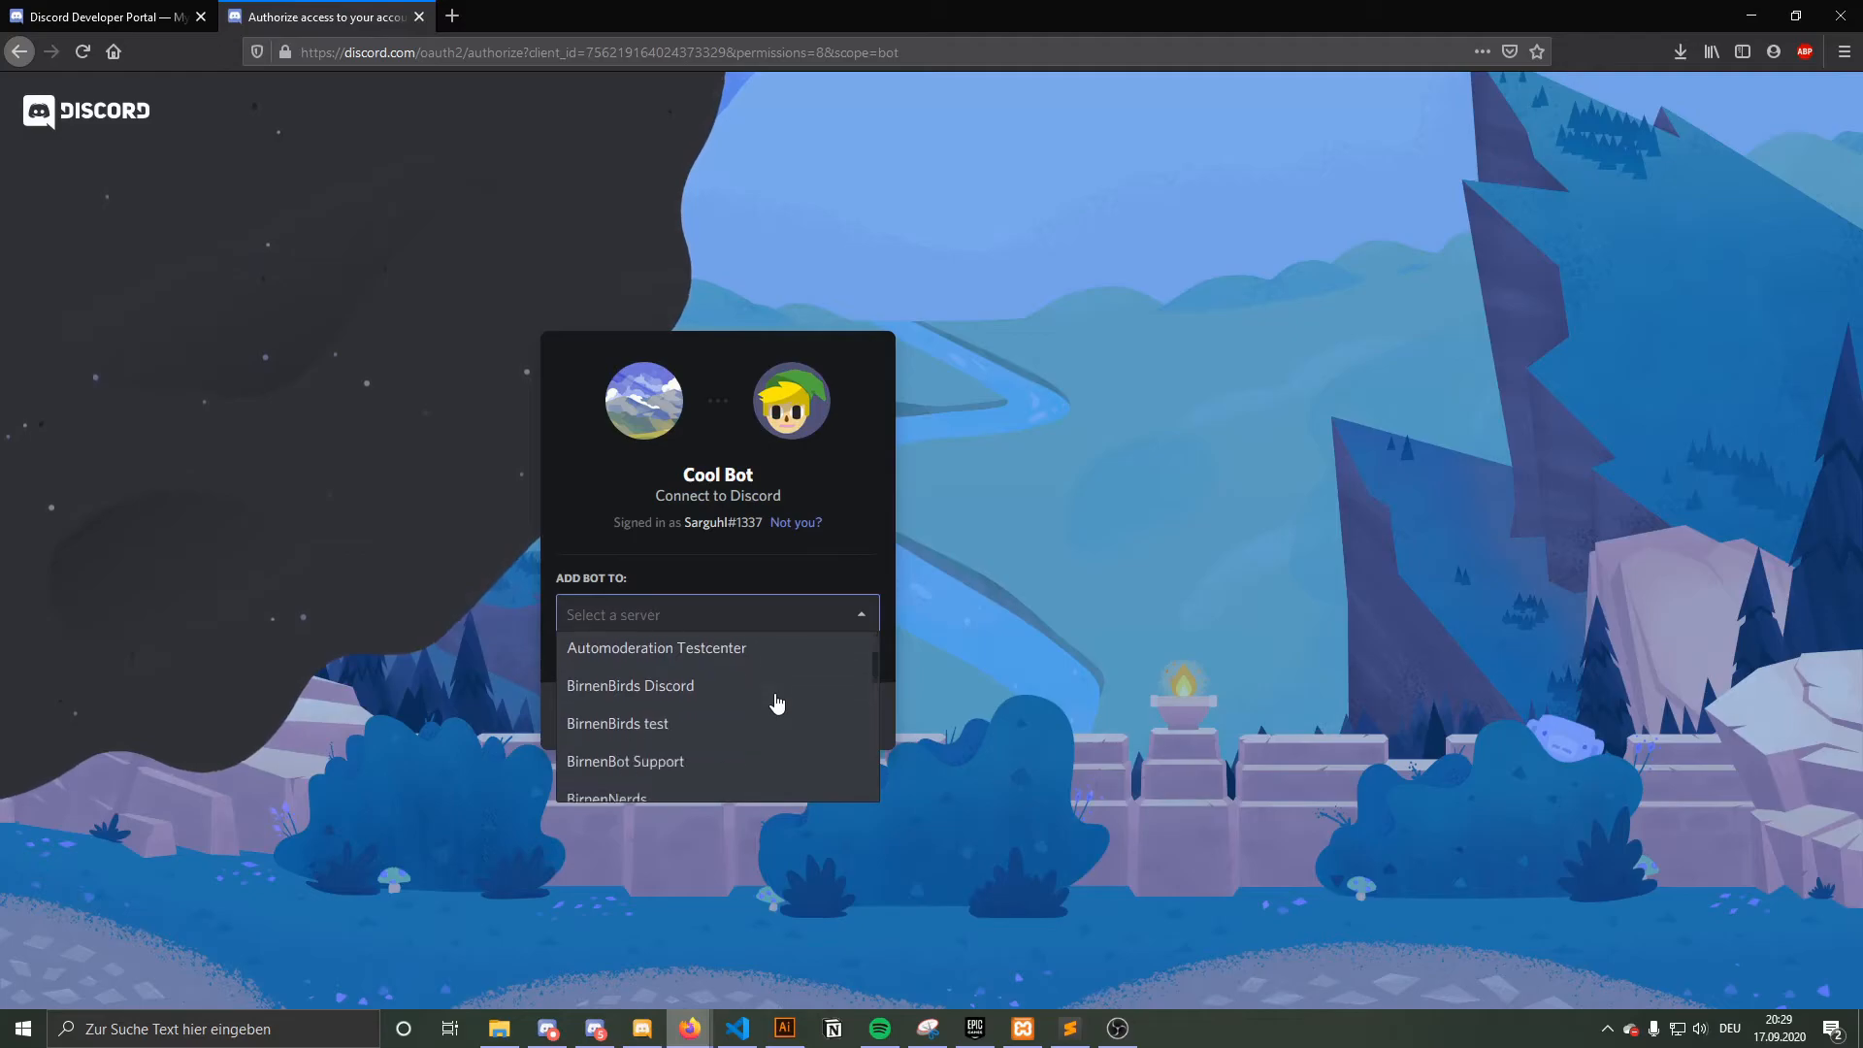
left_click(817, 590)
- Choose Art Land as the server to add Cool Bot to
left_click(788, 626)
left_click(787, 628)
left_click(756, 616)
scroll(748, 707, "down", 3)
scroll(748, 707, "up", 3)
scroll(751, 703, "down", 5)
scroll(755, 699, "up", 5)
left_click(720, 699)
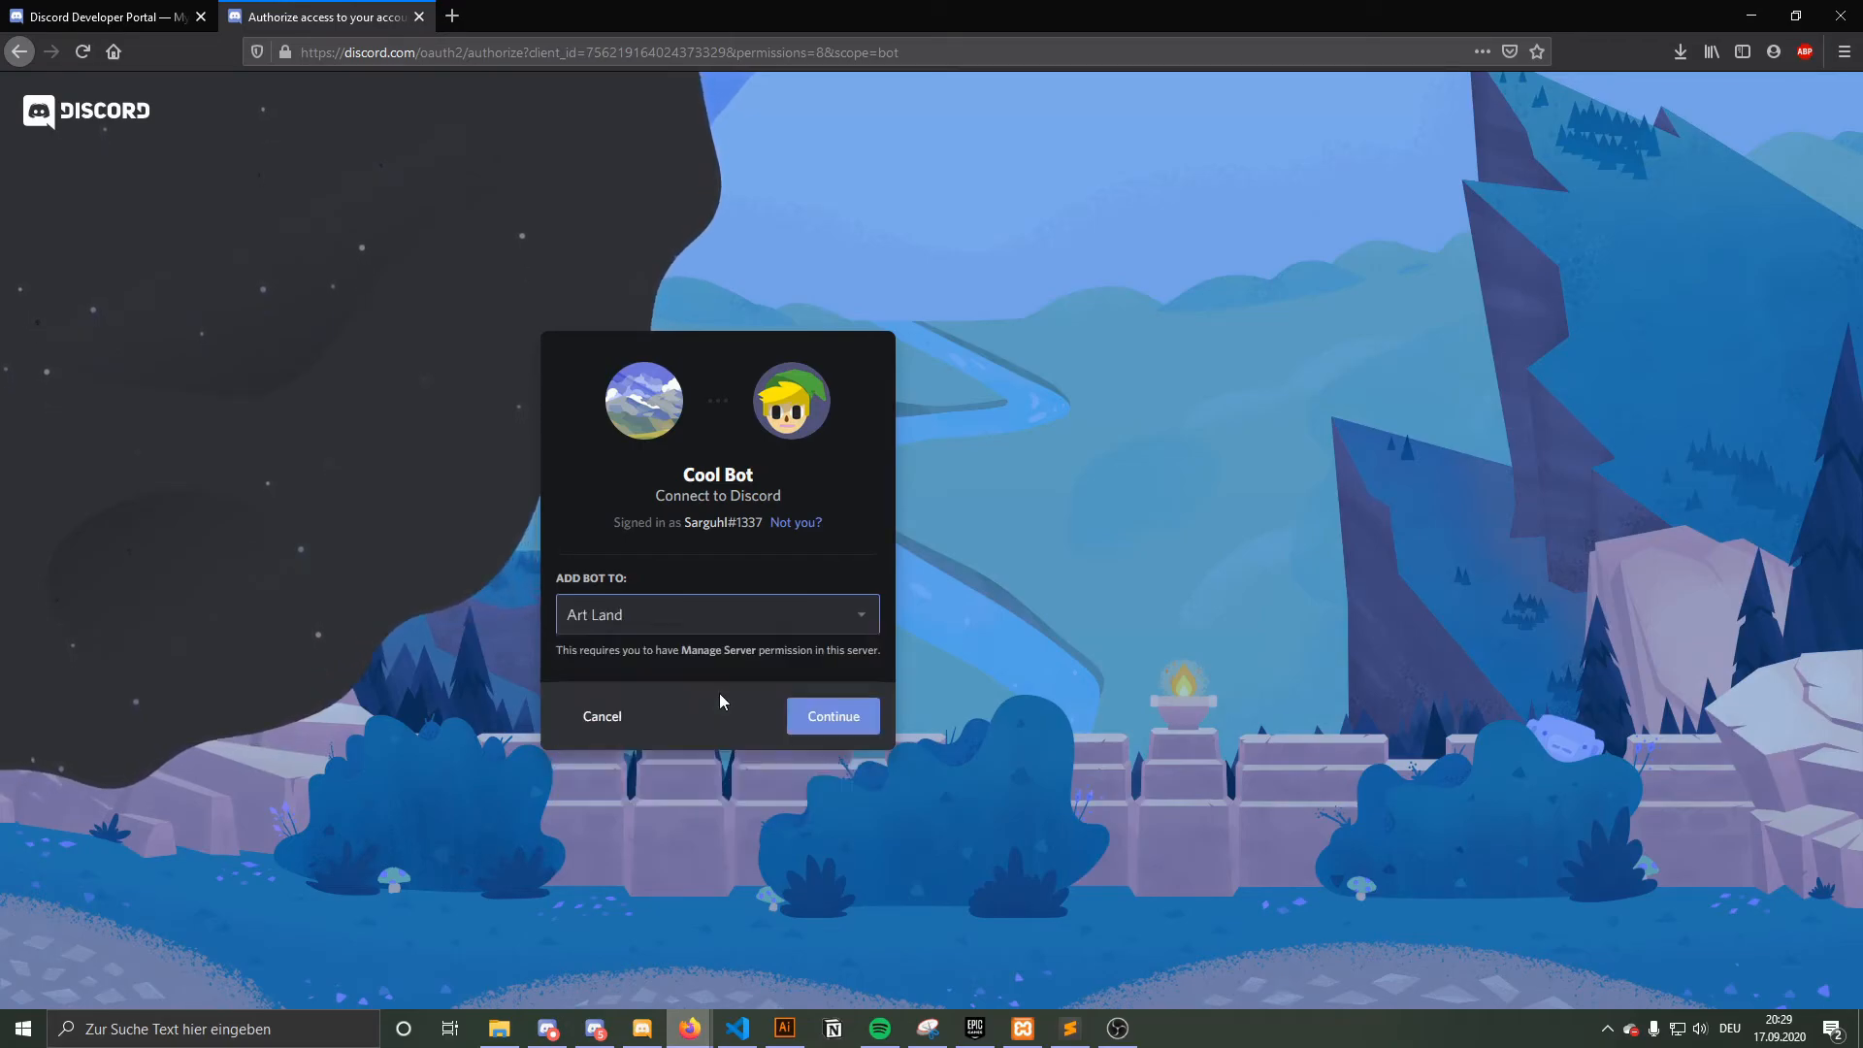
- Choose BirnenBot Support as the server to add Cool Bot to and continue to the permission confirmation
left_click(787, 631)
scroll(732, 699, "down", 2)
scroll(734, 703, "down", 2)
scroll(728, 691, "up", 2)
scroll(726, 689, "up", 3)
scroll(726, 689, "down", 1)
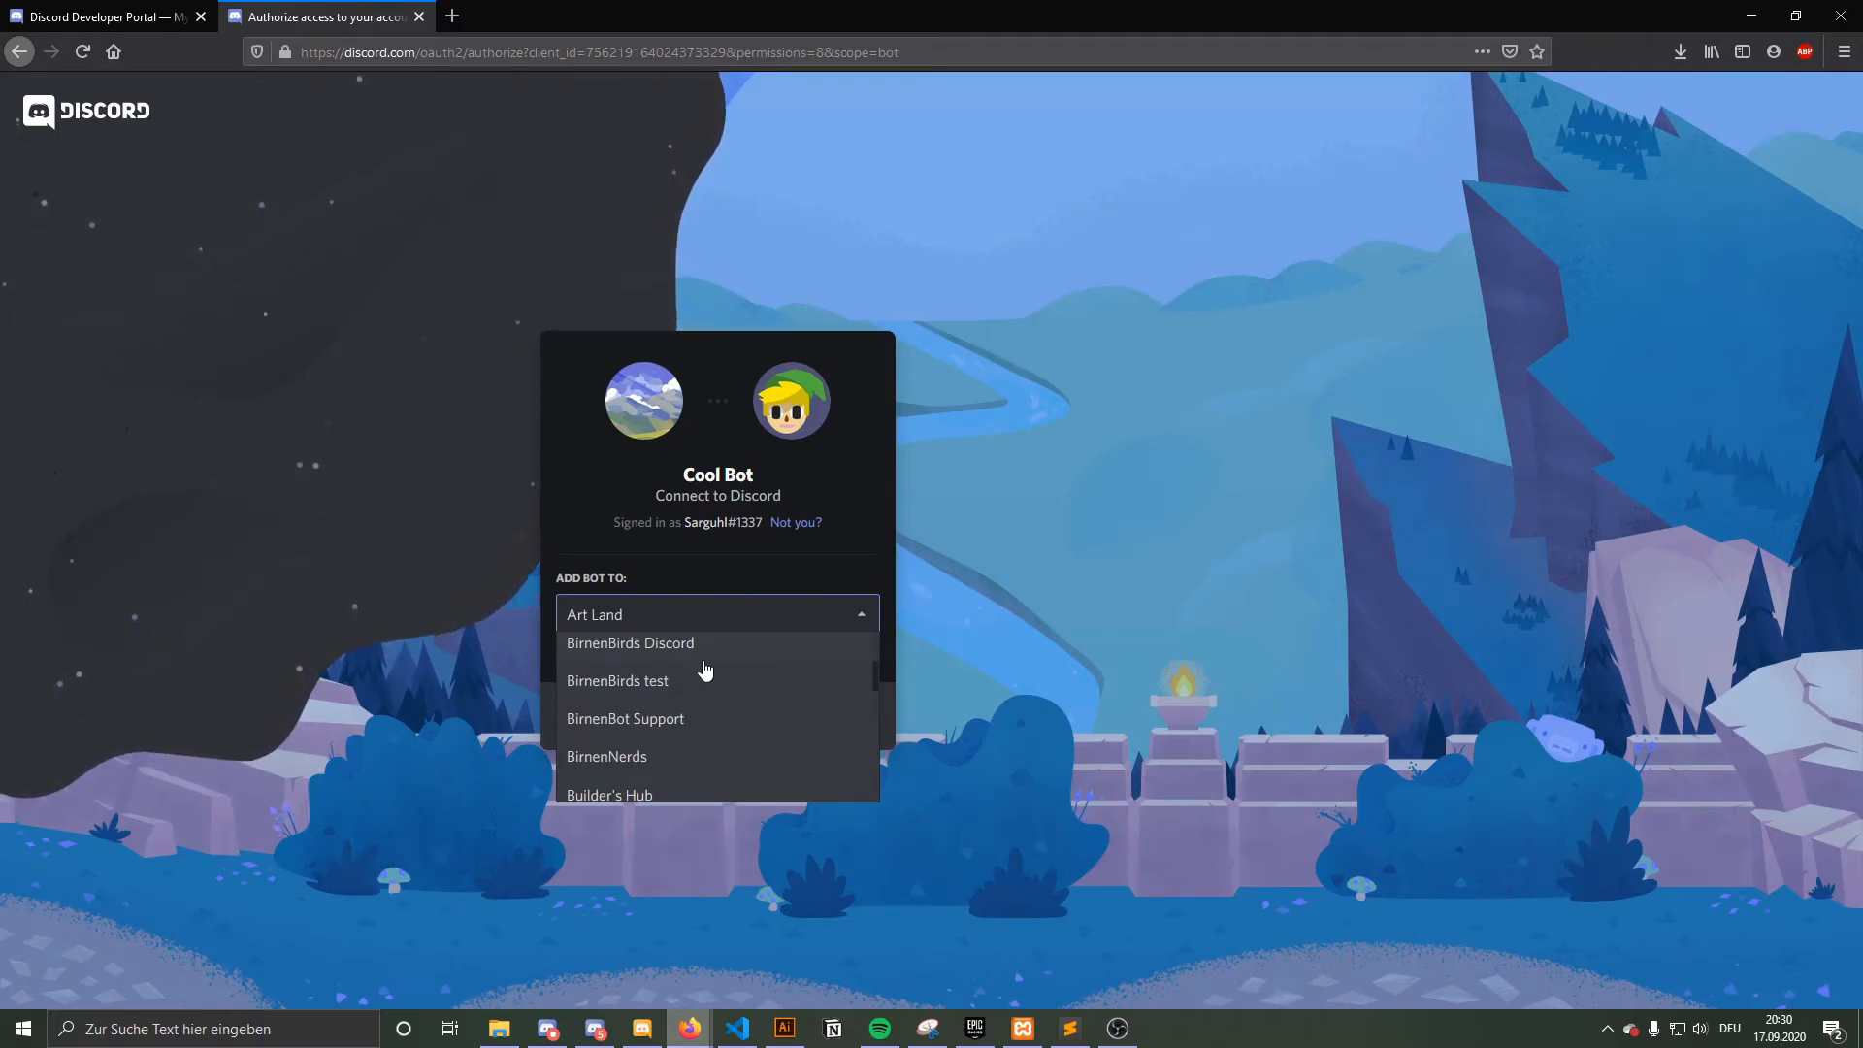
left_click(674, 719)
left_click(815, 713)
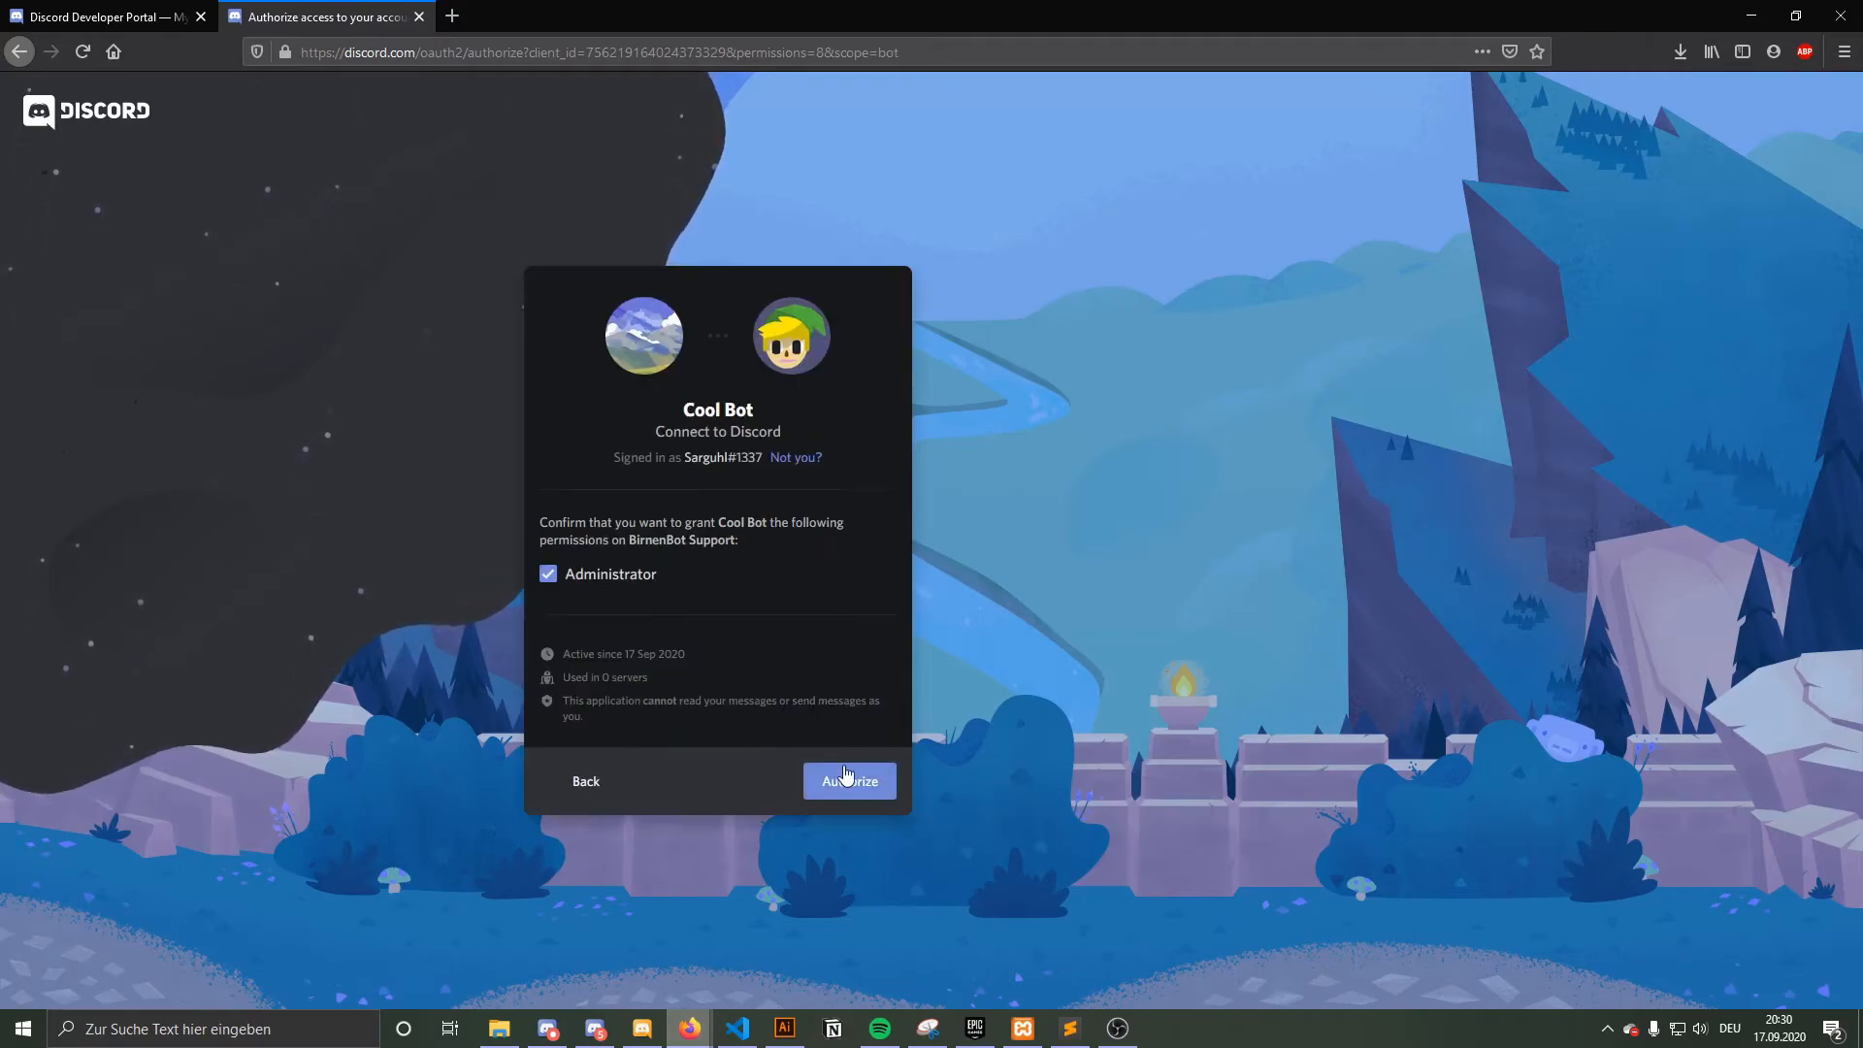
- Authorize Cool Bot on BirnenBot Support with the Administrator permission kept enabled, and close the authorization tab
left_click(560, 578)
left_click(558, 580)
left_click(556, 581)
left_click(554, 583)
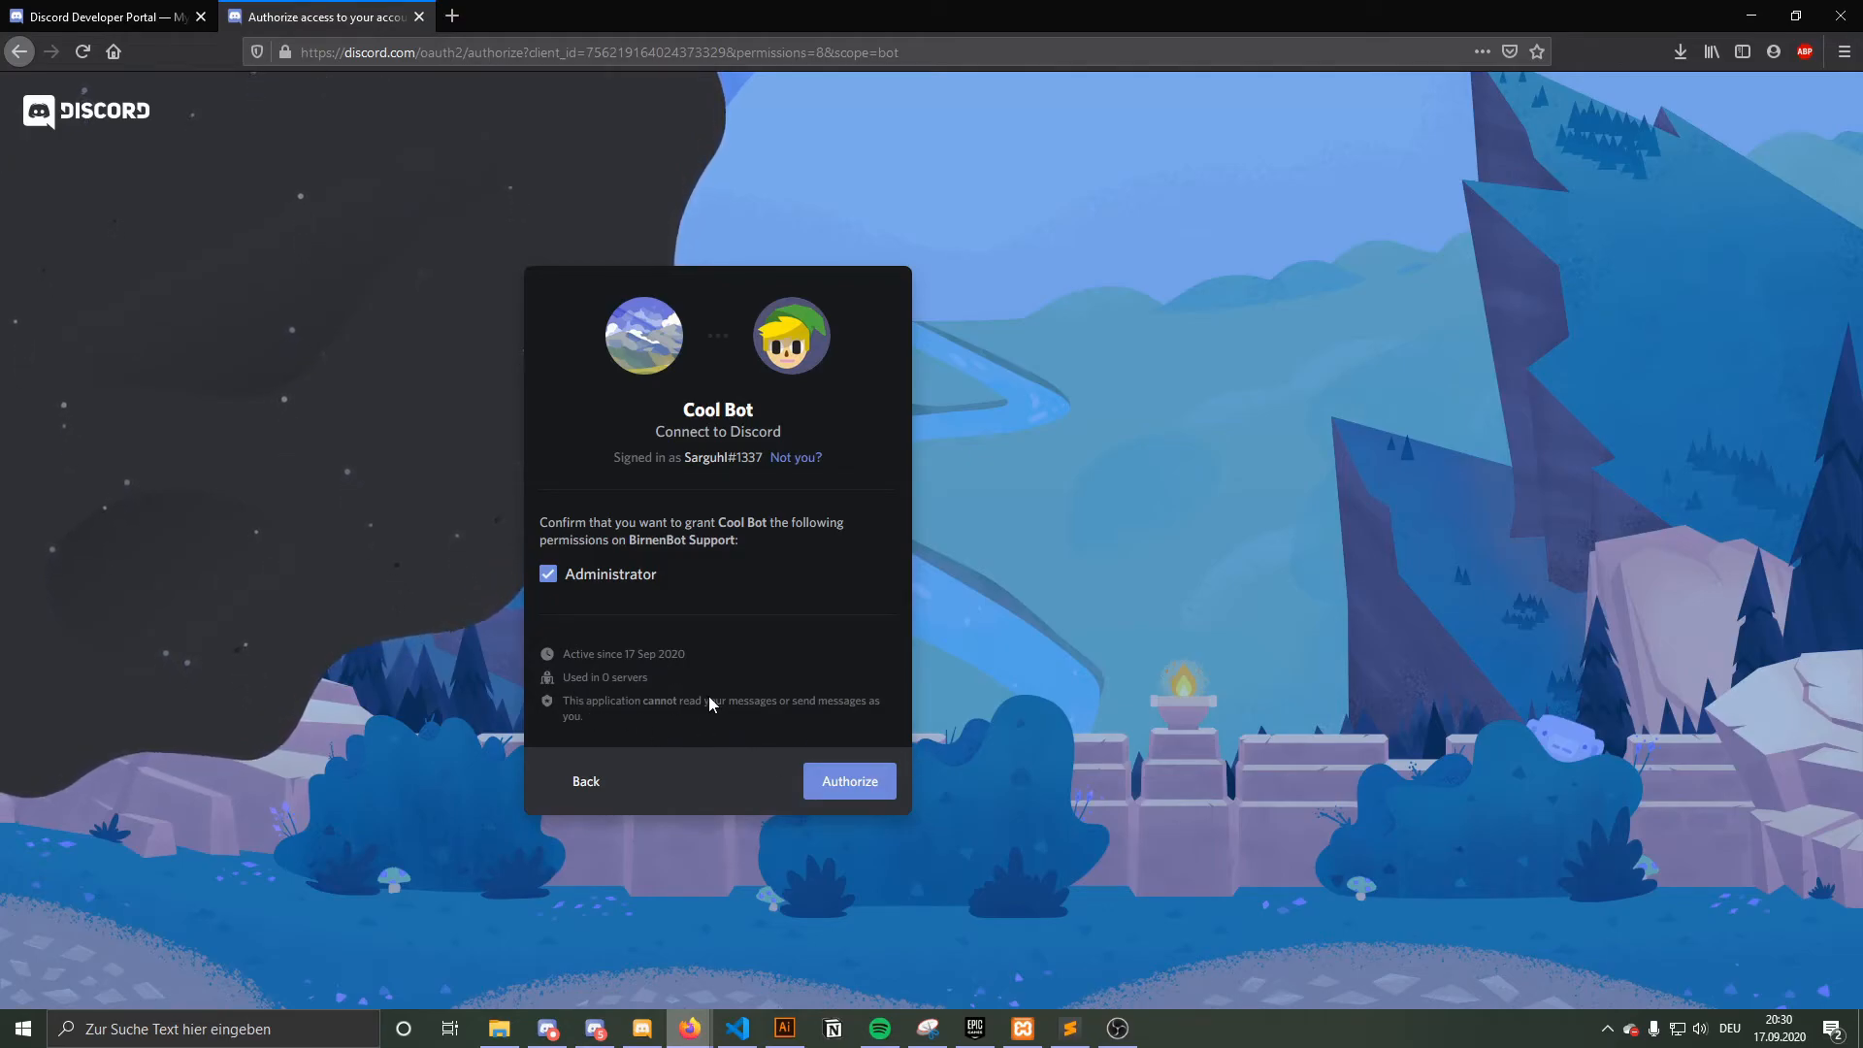
left_click(853, 792)
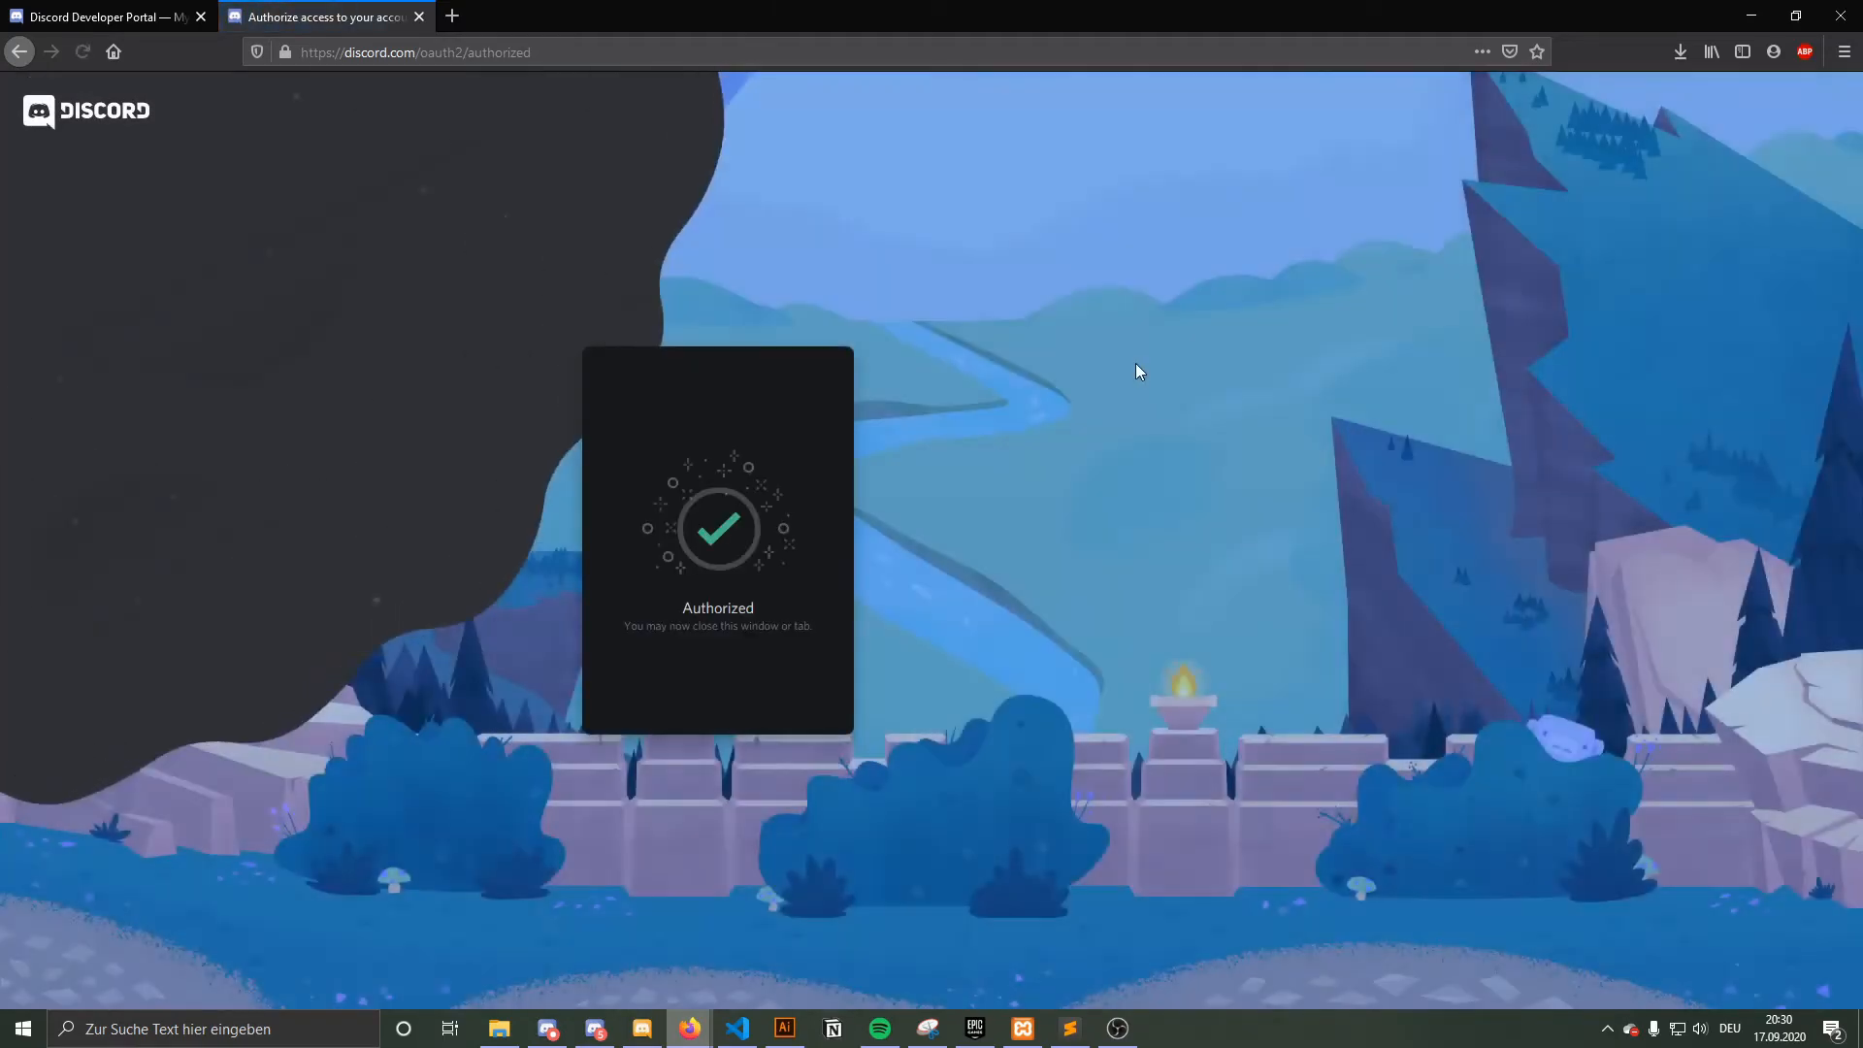
left_click(420, 17)
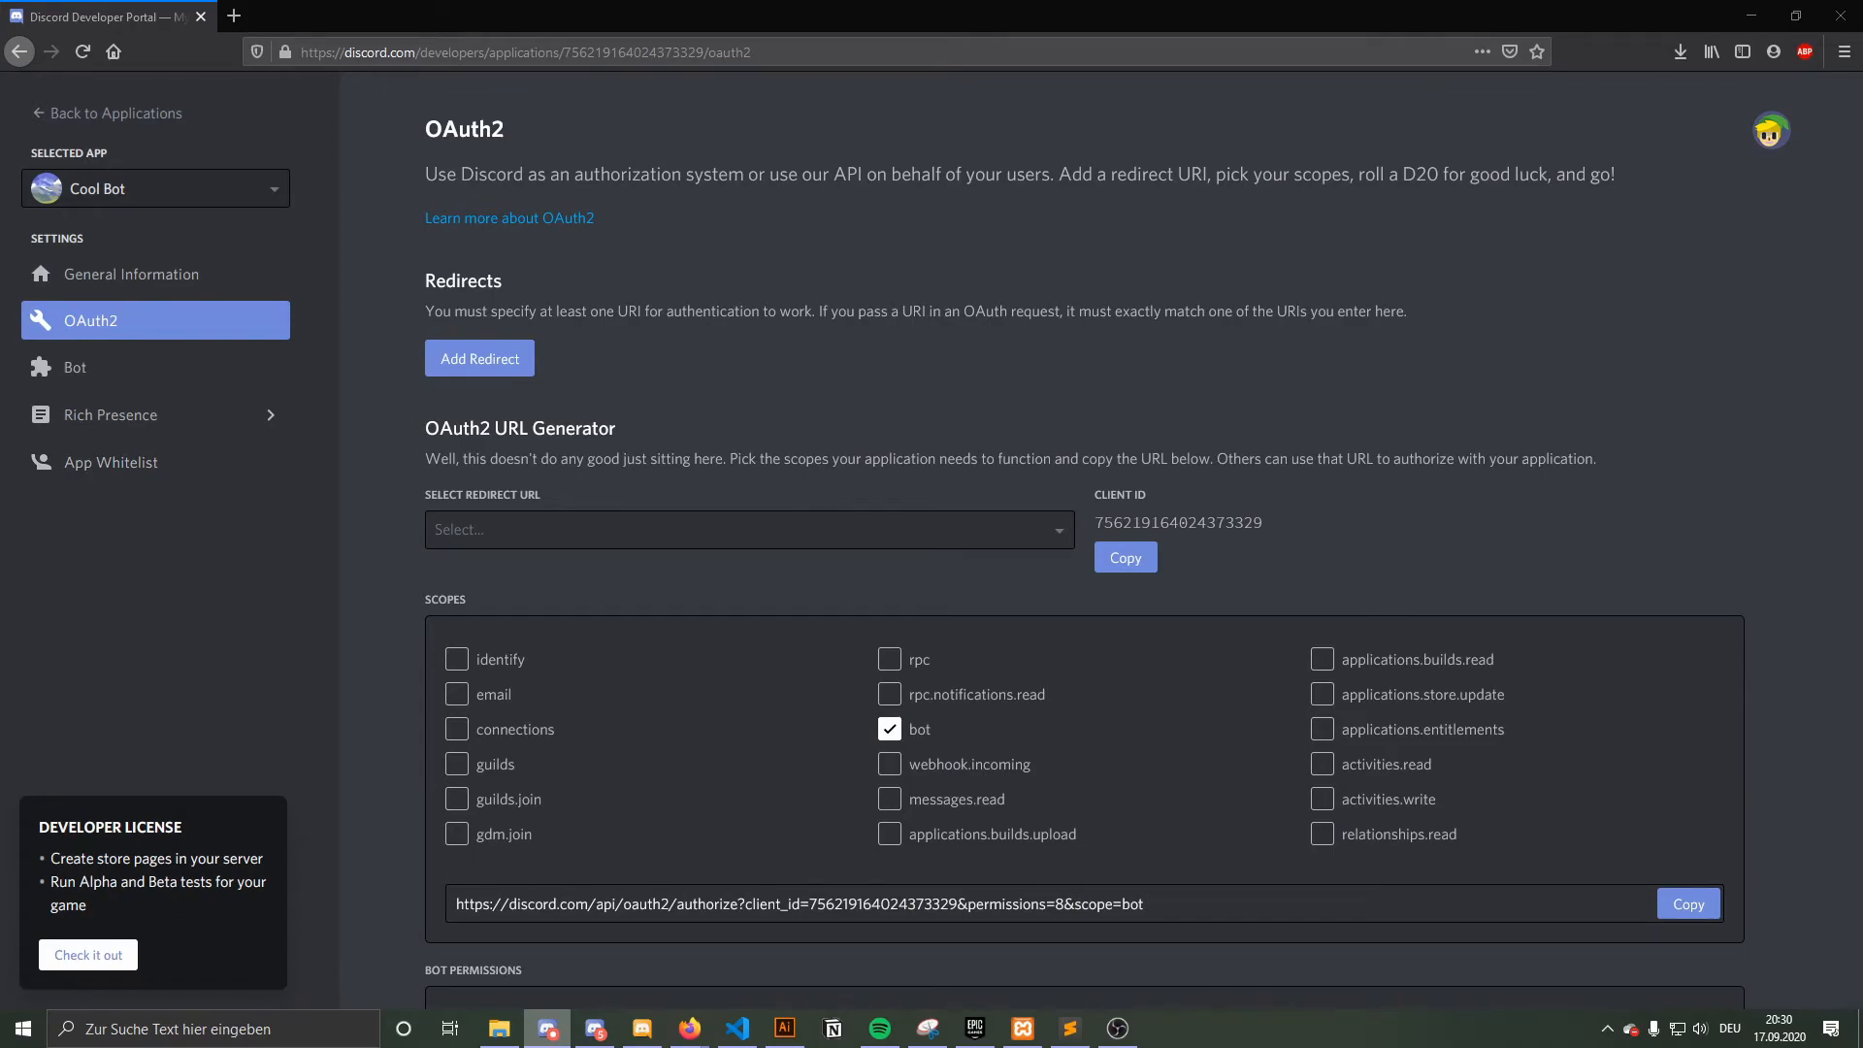
- Switch to the Discord desktop app and view Cool Bot's full profile from the BirnenBot Support member list
left_click_drag(0, 83, 1031, 150)
scroll(1486, 675, "down", 4)
left_click(1502, 497)
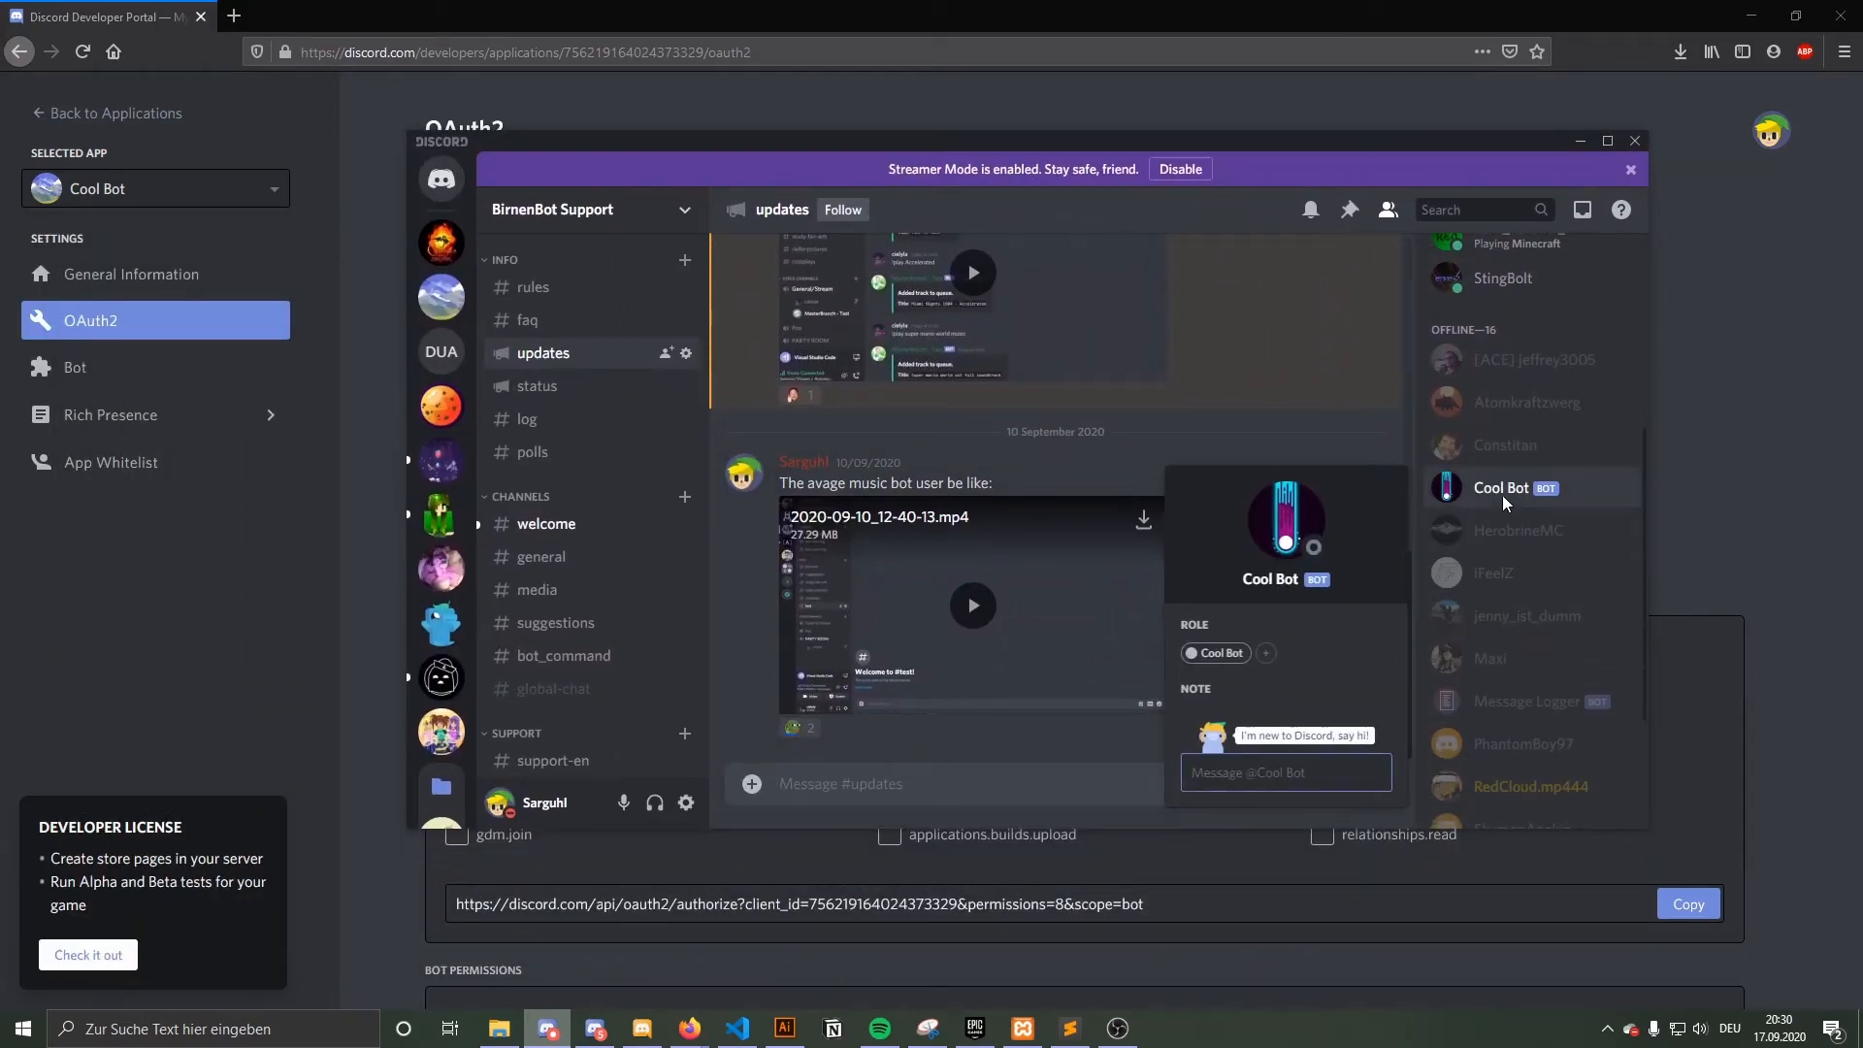
left_click(1460, 505)
left_click(1461, 511)
left_click(1496, 512)
left_click(1490, 516)
left_click(1488, 519)
left_click(1490, 517)
left_click(1285, 519)
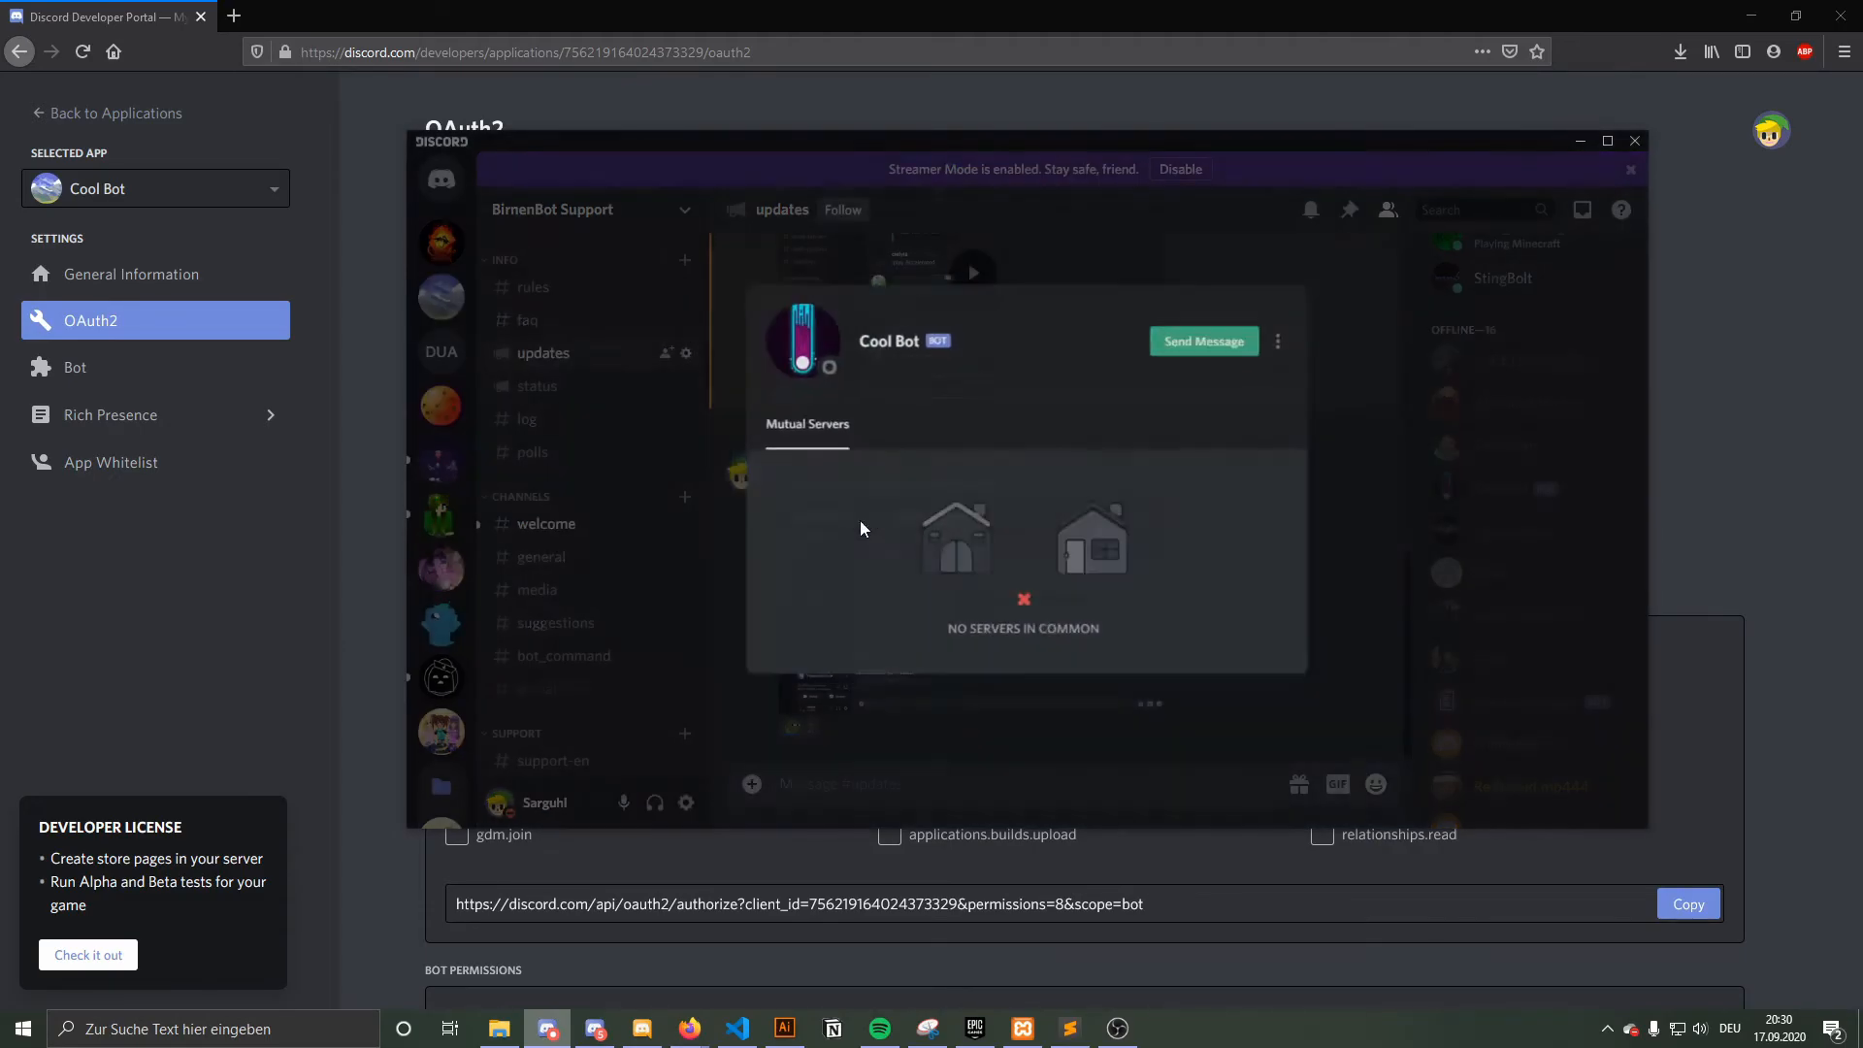
left_click(1048, 779)
- Check the welcome channel for Cool Bot's join message and return to the updates channel
left_click(546, 527)
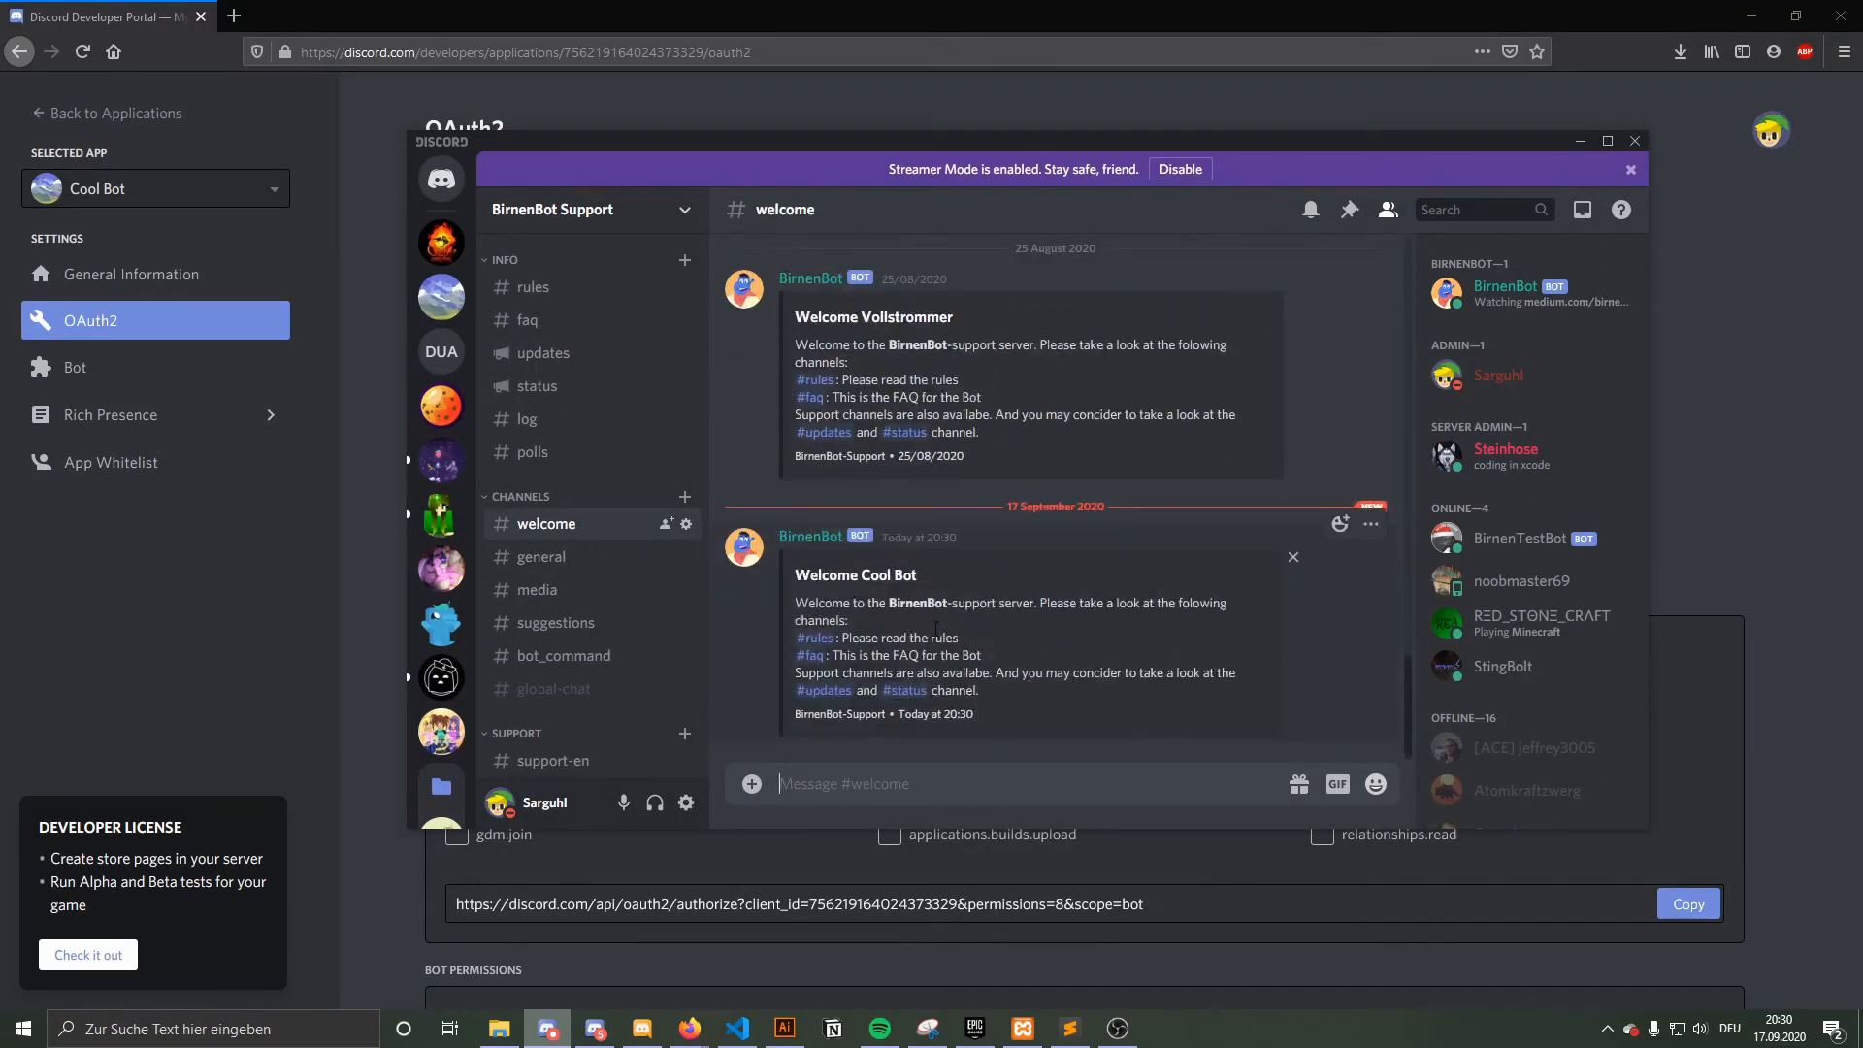
left_click(583, 418)
left_click(582, 385)
left_click(587, 355)
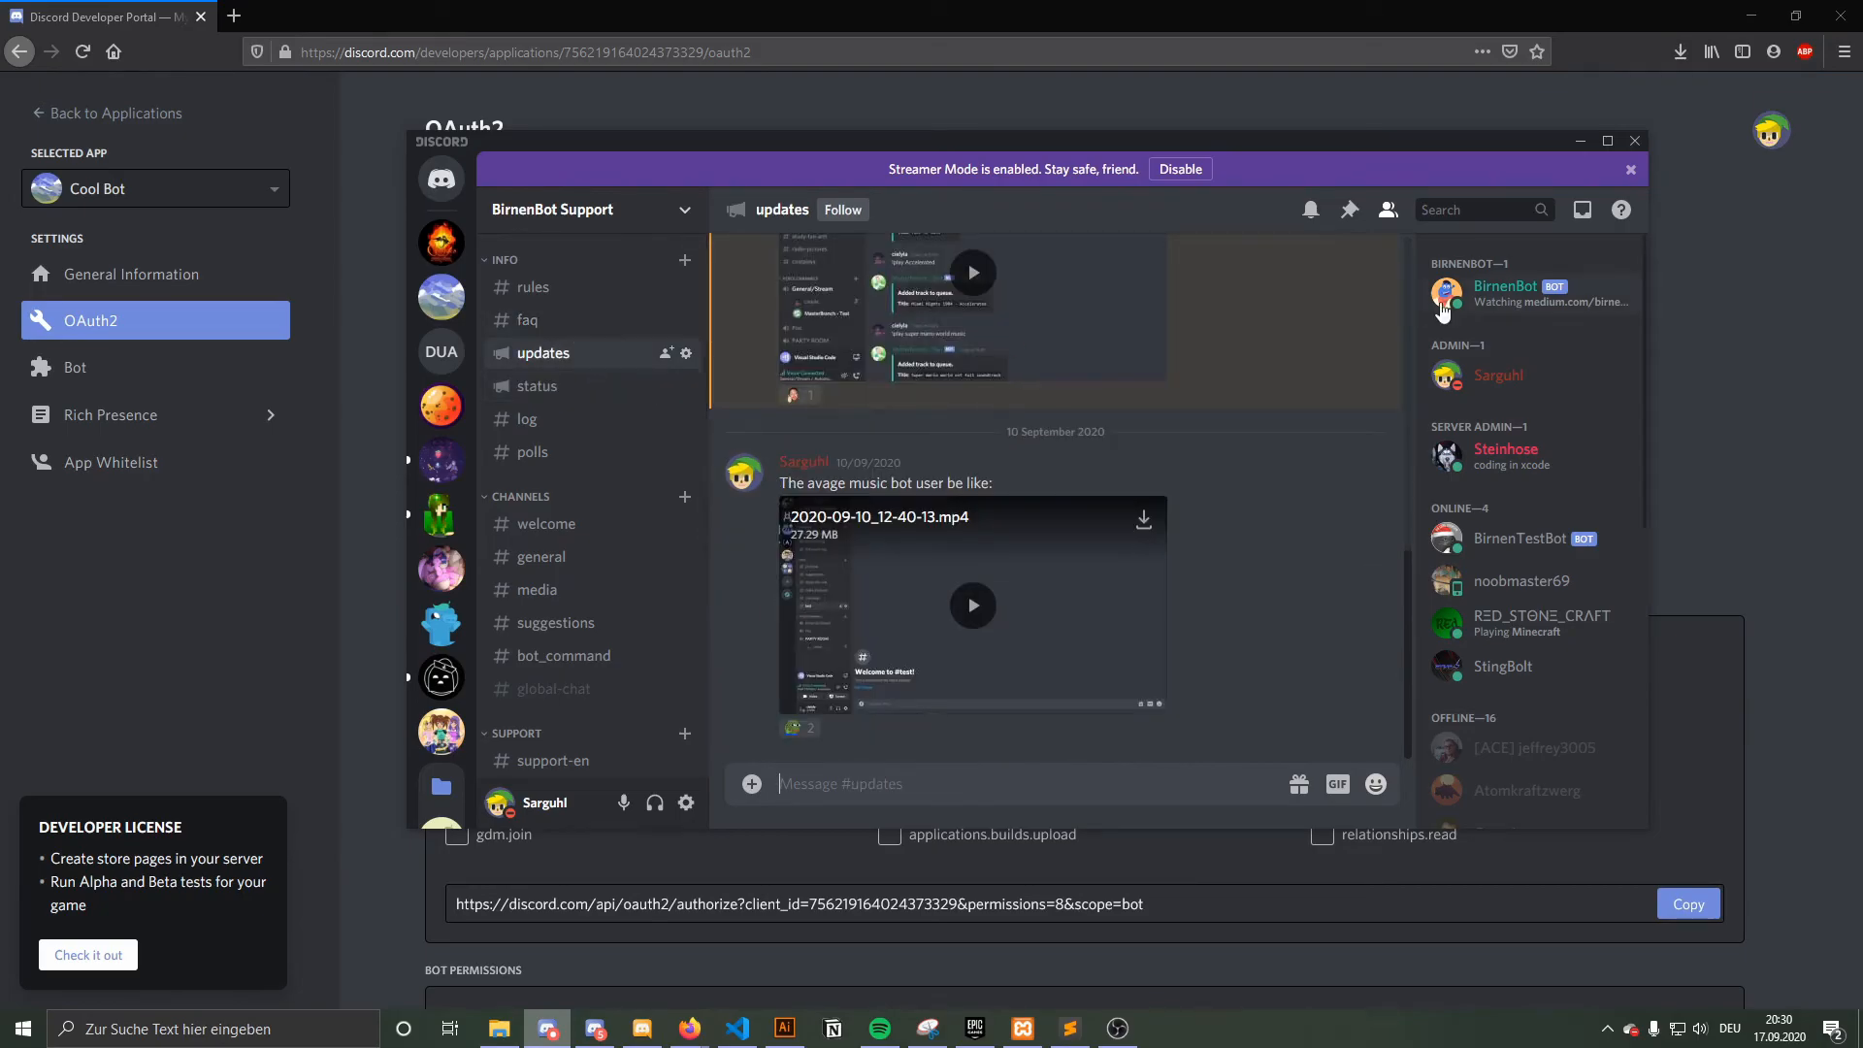
- View BirnenBot's profile card and the log channel on BirnenBot Support, and minimize the Discord window to return to the Developer Portal
left_click(1495, 293)
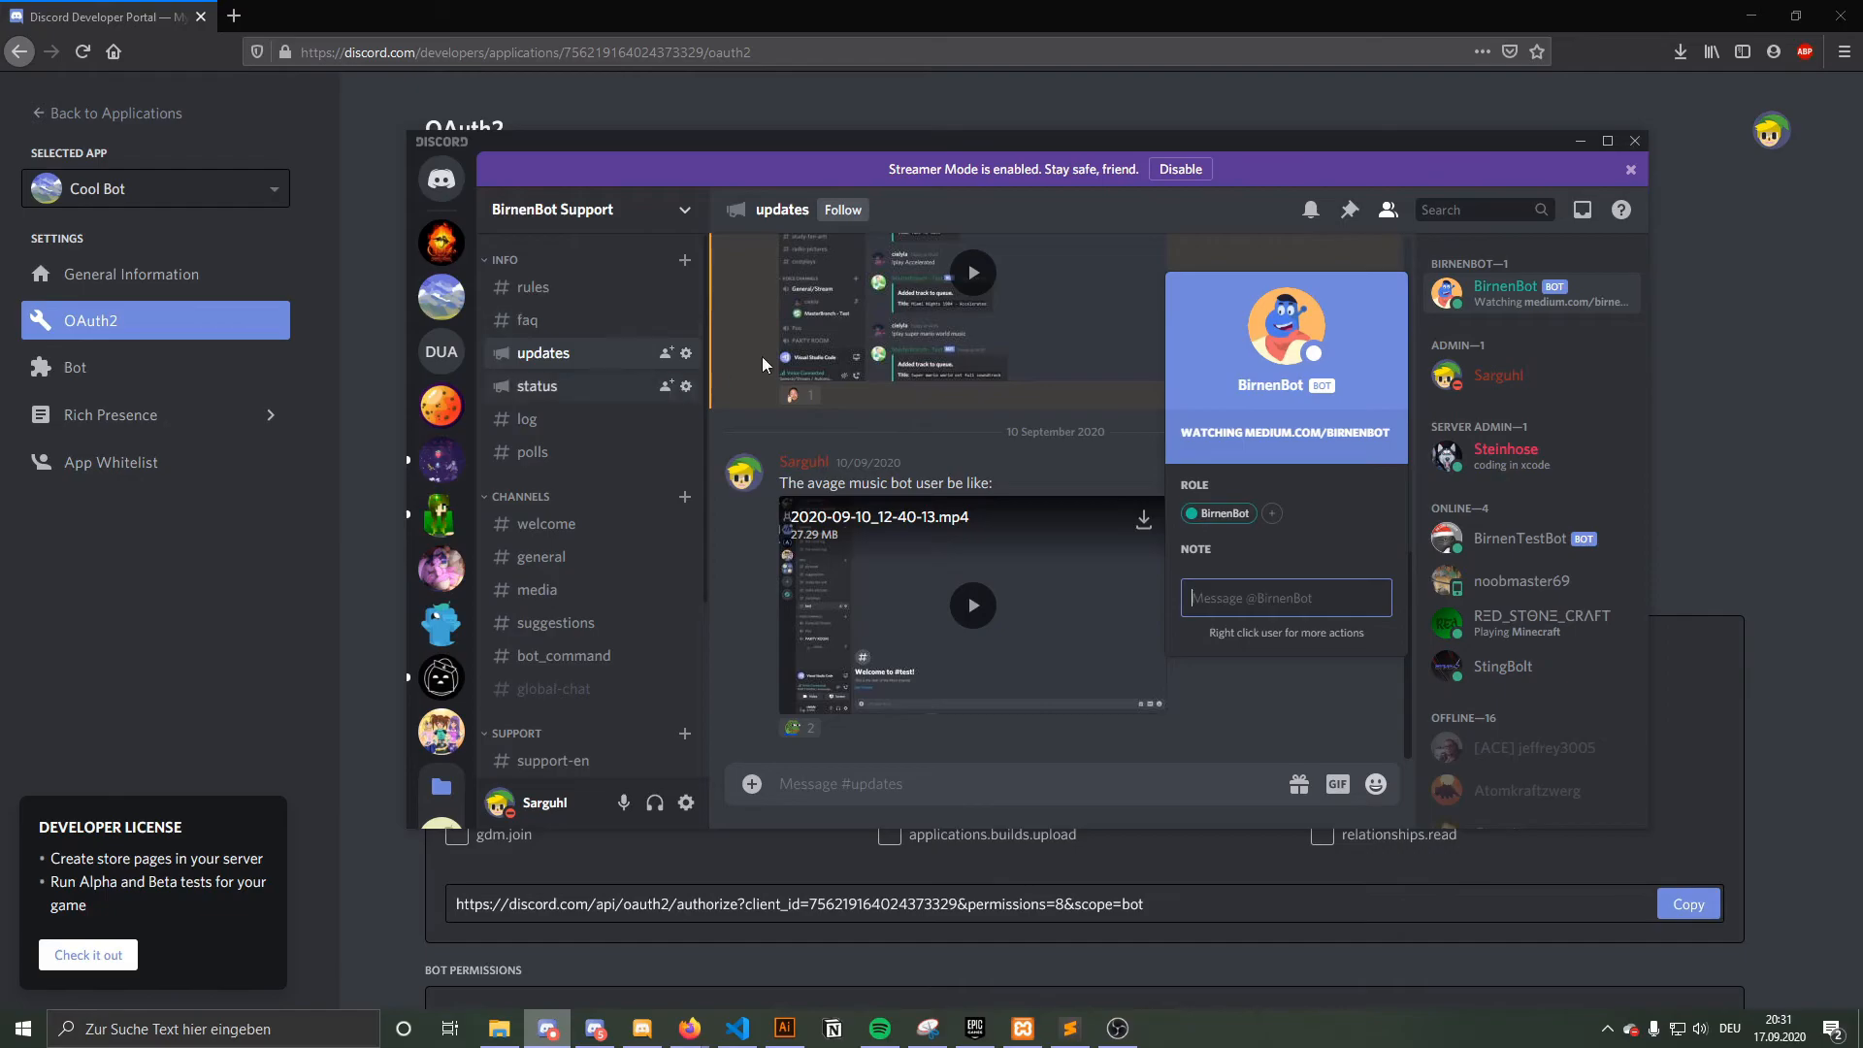
left_click(531, 389)
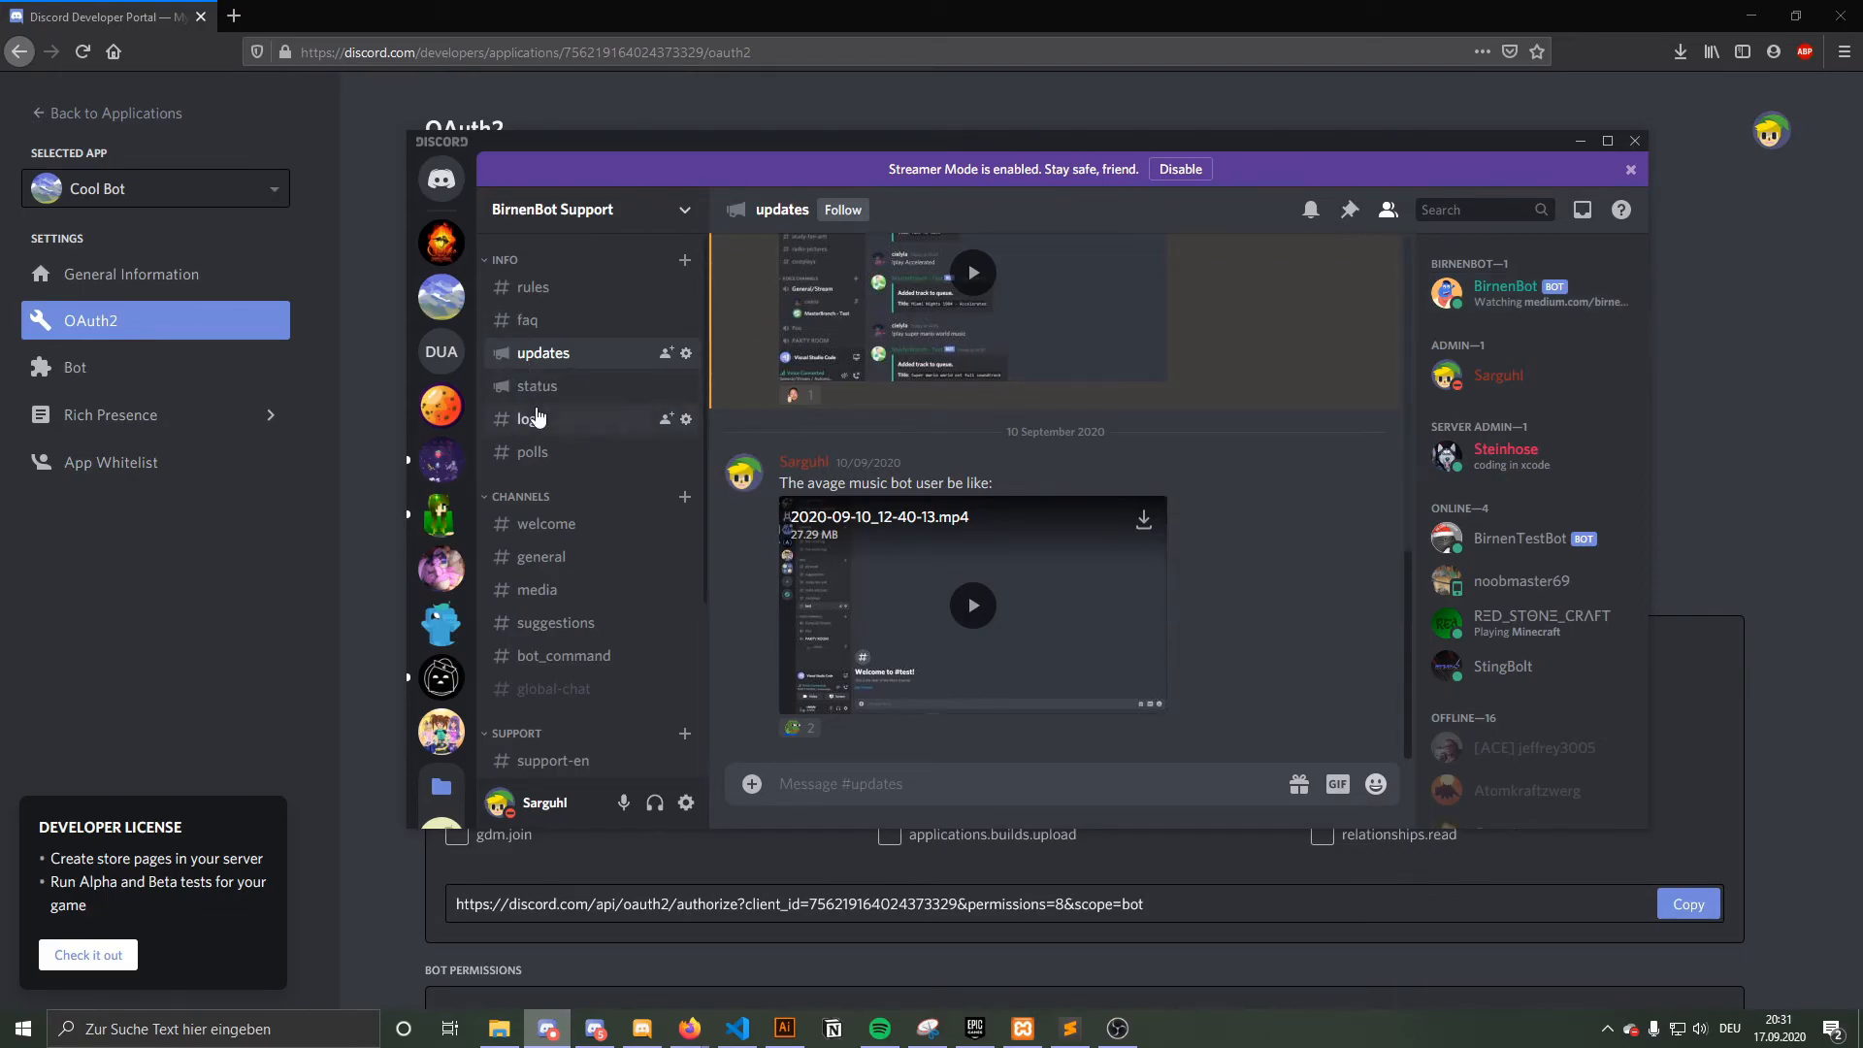
left_click(531, 418)
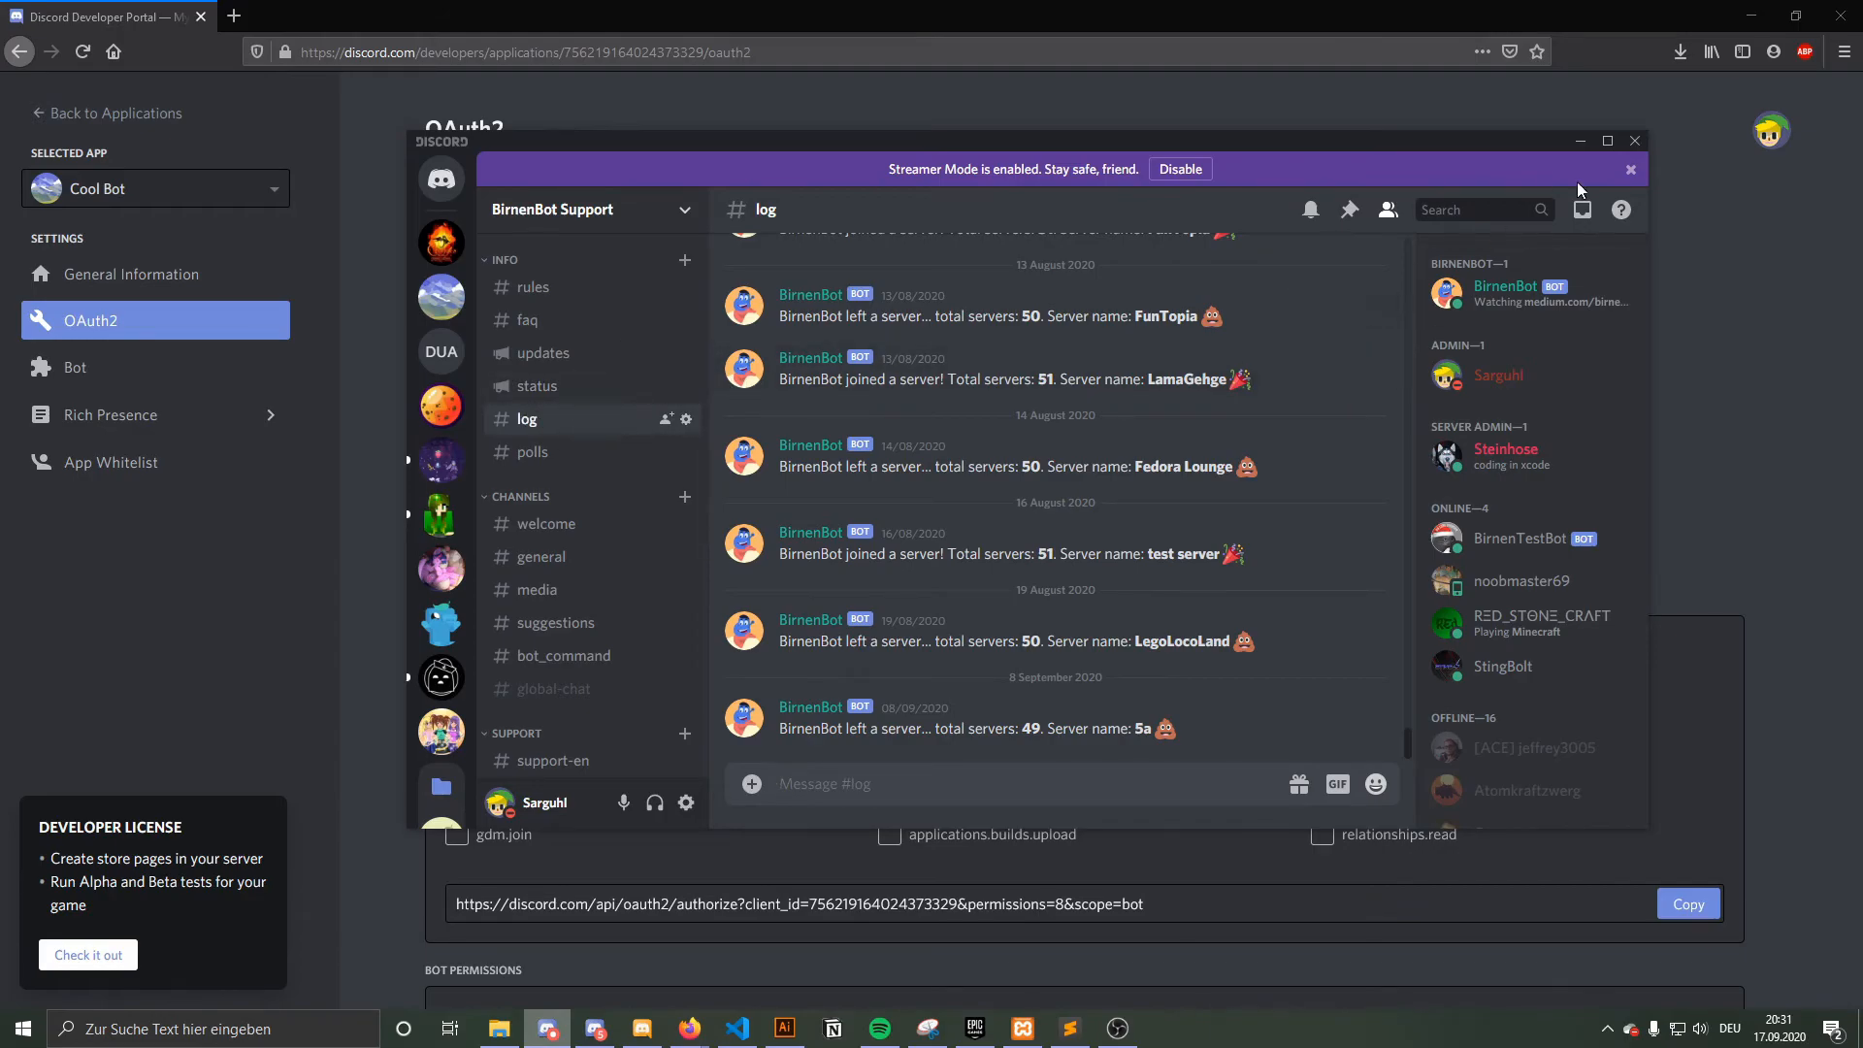
left_click(1584, 143)
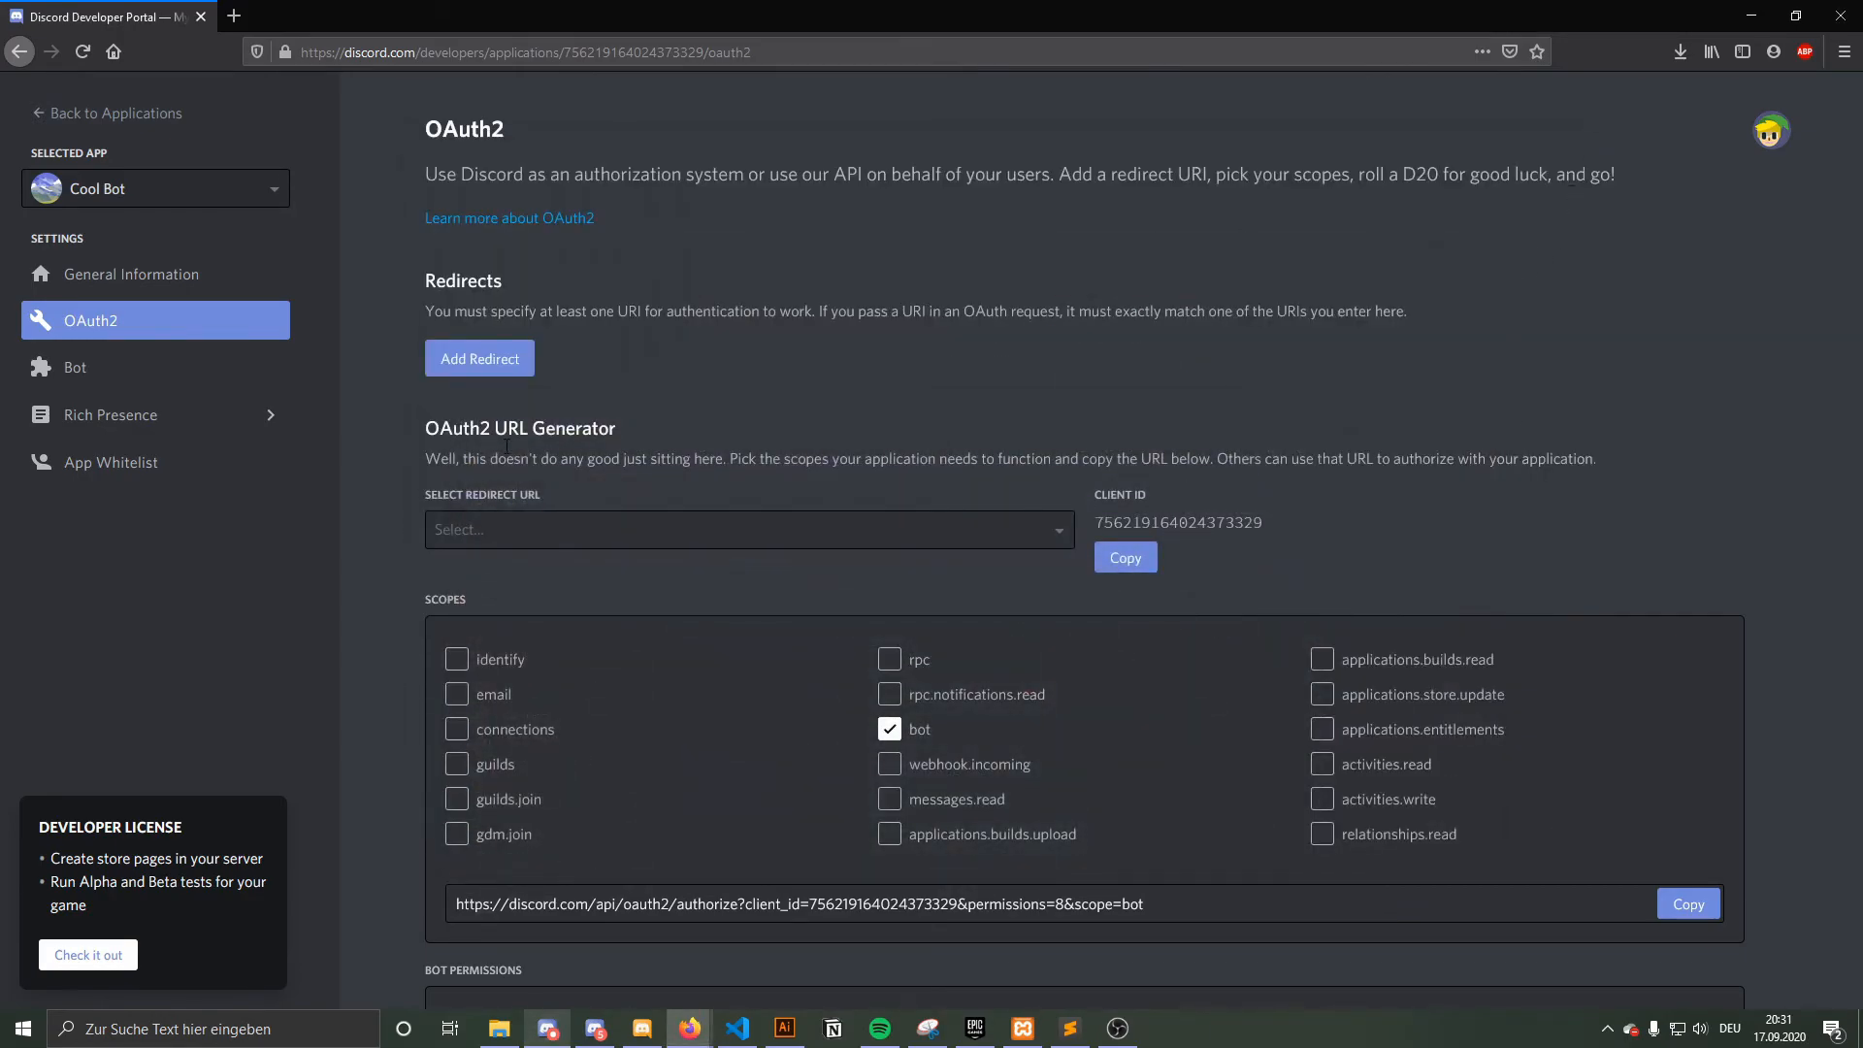
- Review Cool Bot's bot user page, including its authorization flow and privileged gateway intent settings
left_click(74, 367)
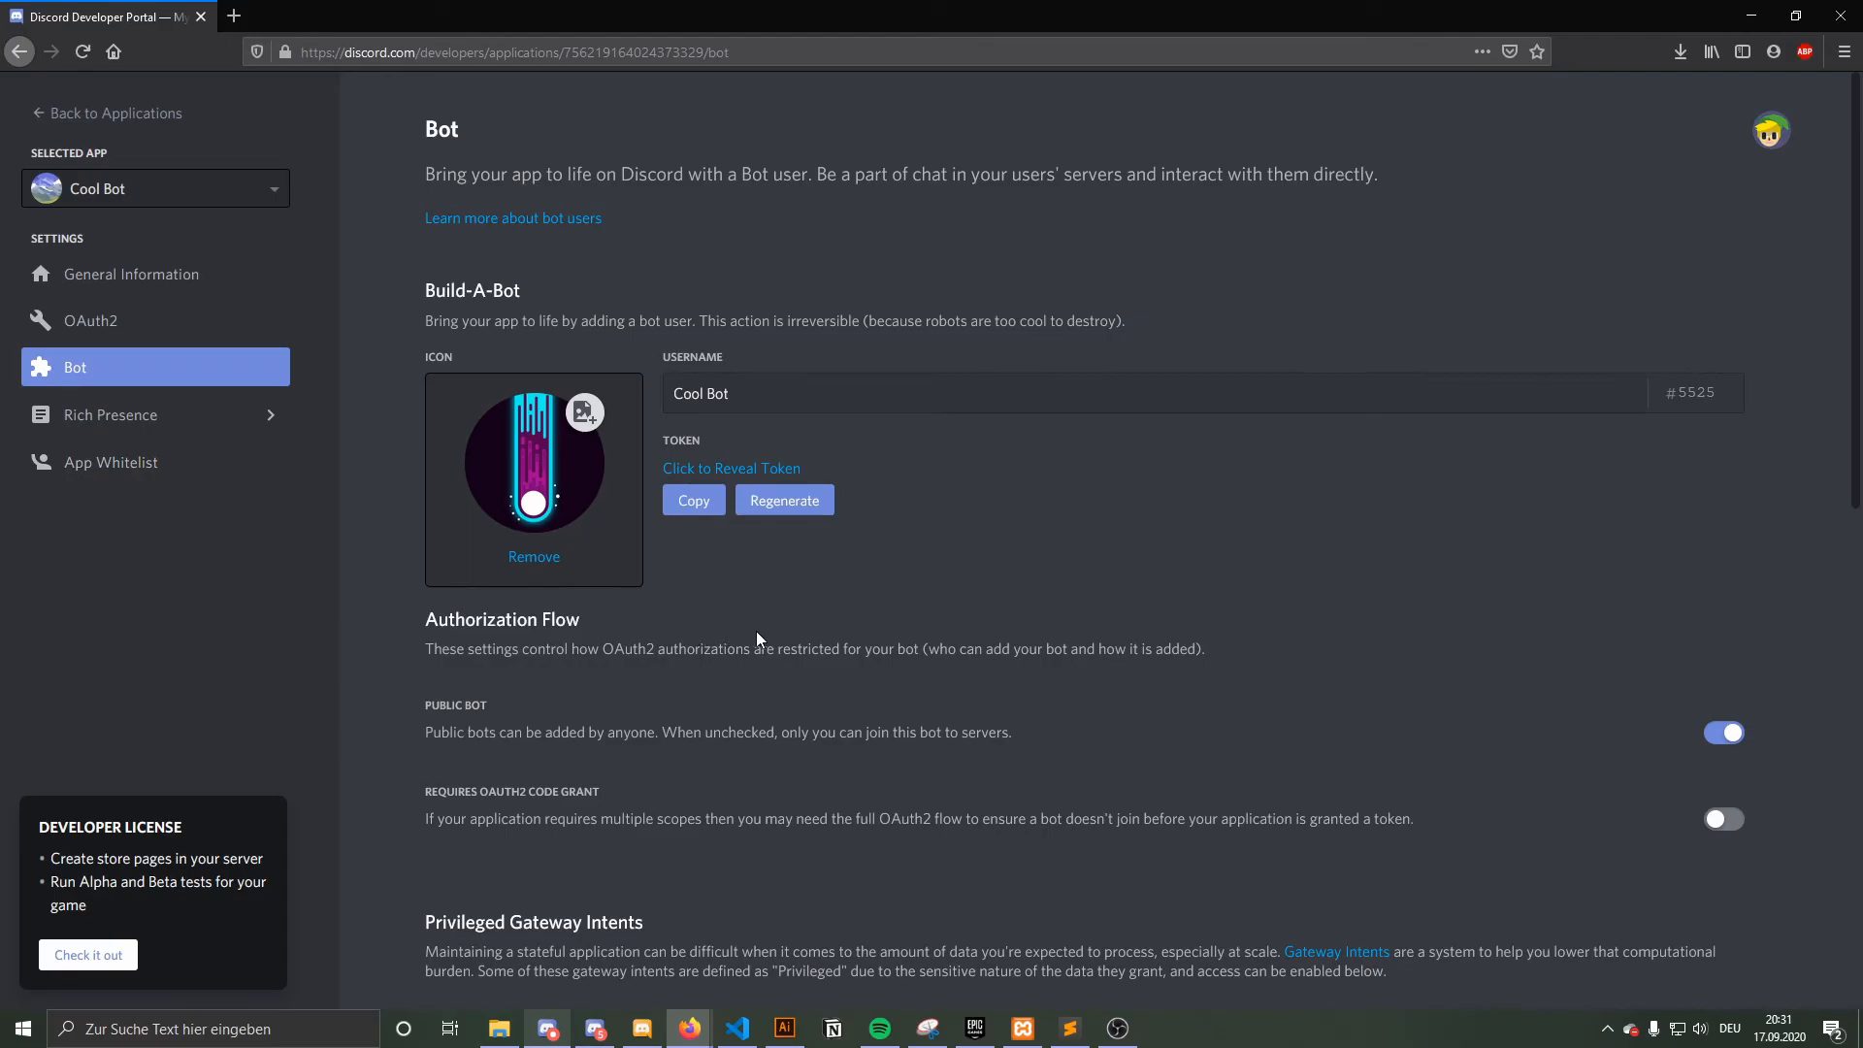
scroll(767, 633, "down", 3)
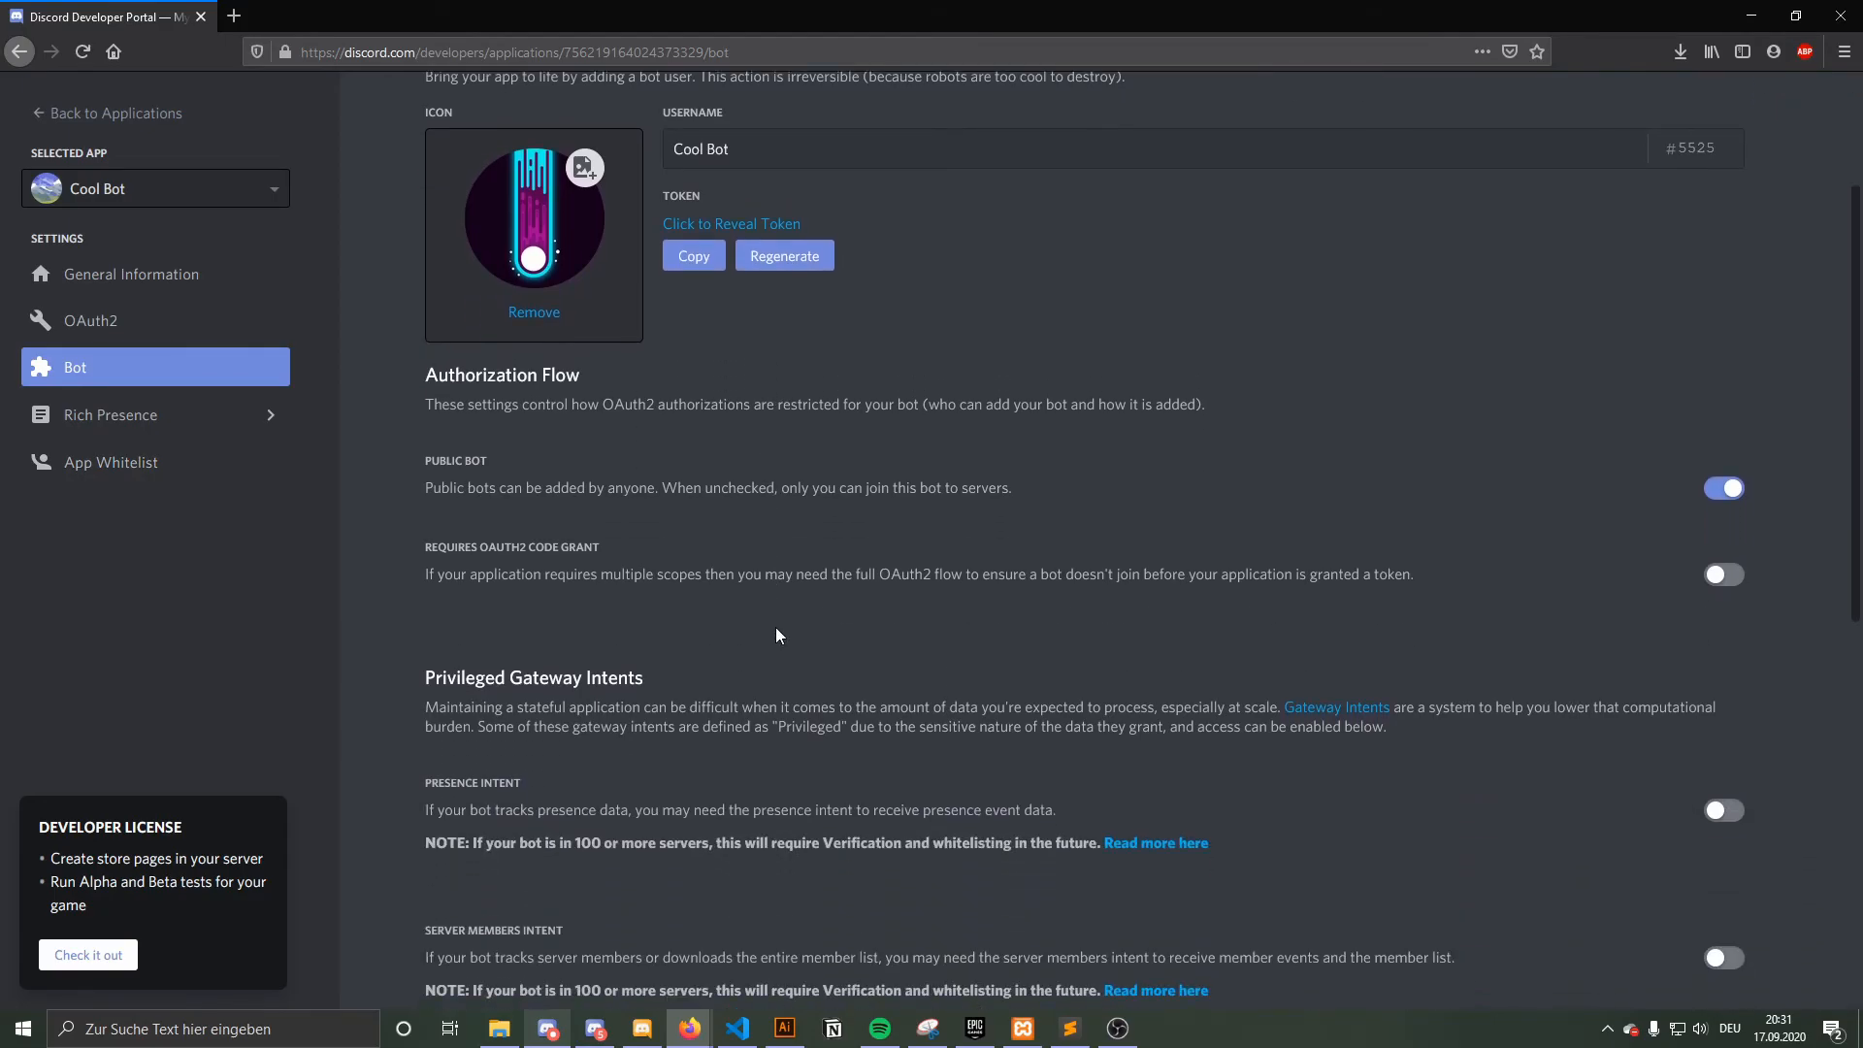
scroll(776, 635, "up", 3)
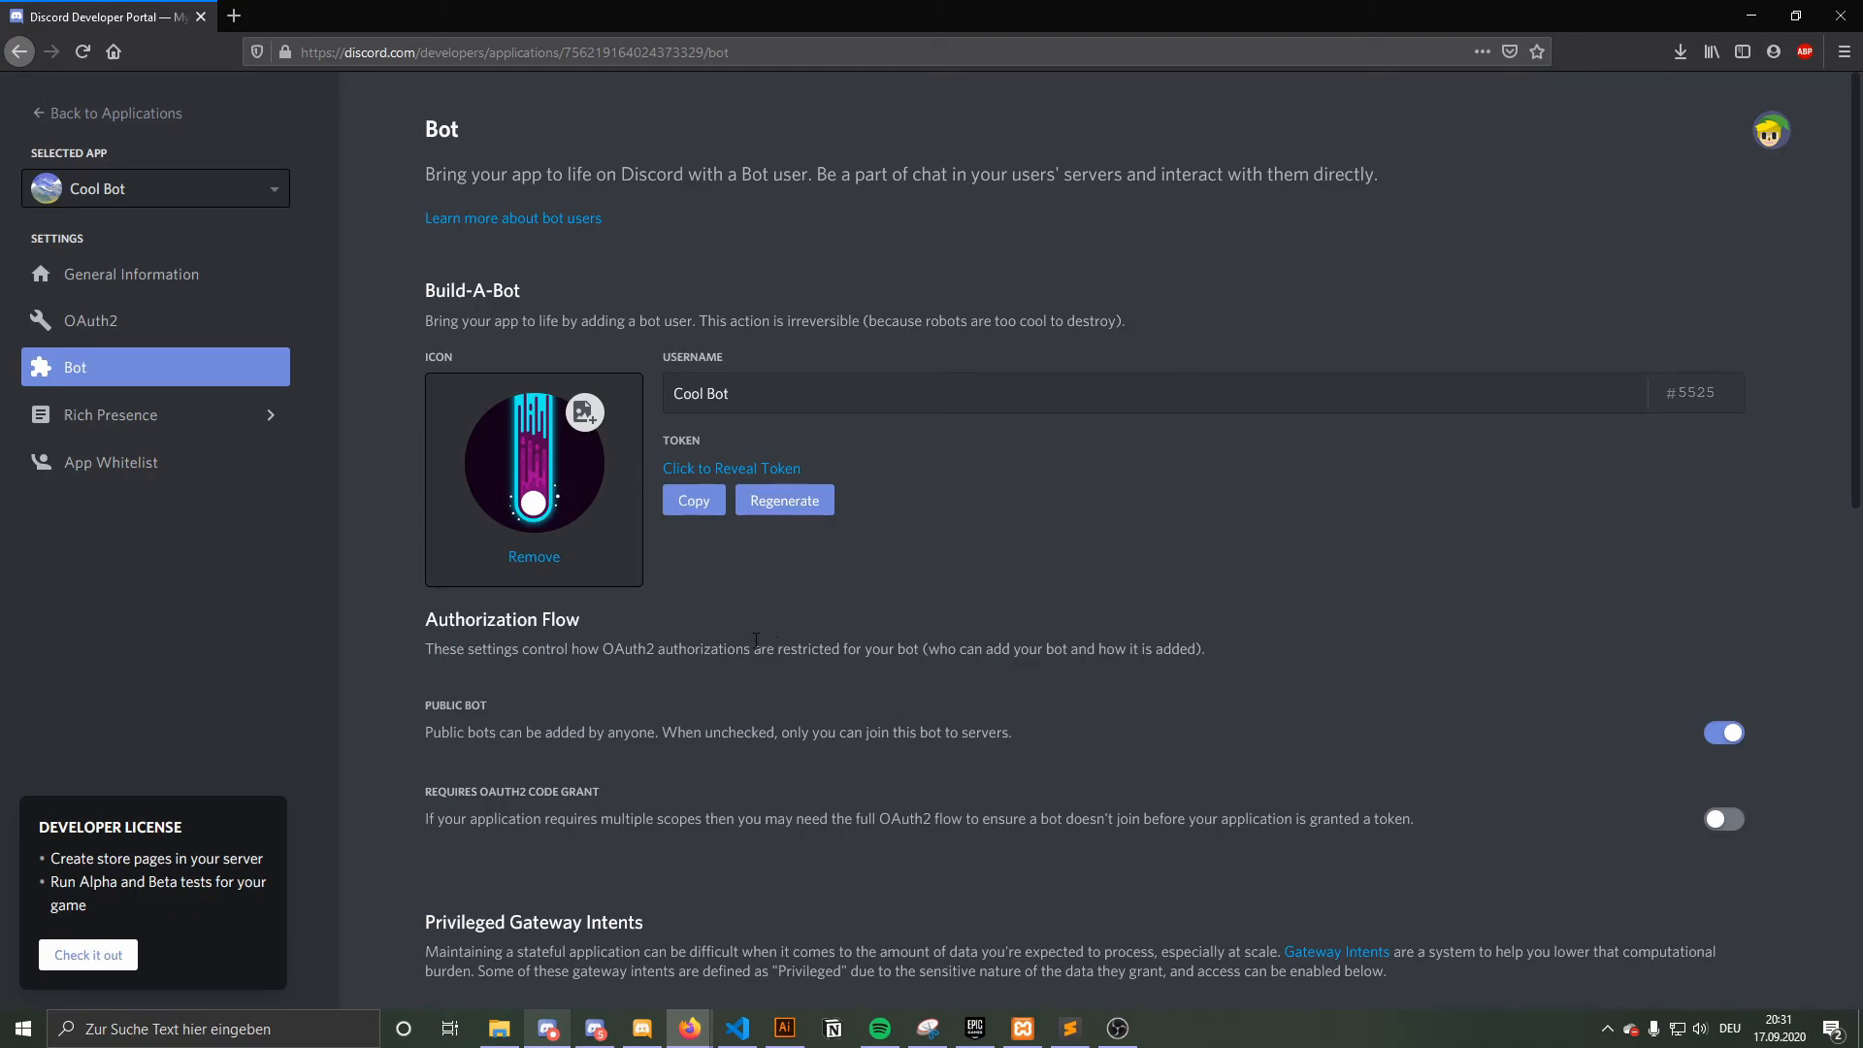
- Leave Cool Bot's settings and look through the Intro page of the developer documentation
left_click(102, 116)
left_click(76, 301)
scroll(662, 607, "down", 3)
scroll(298, 590, "down", 10)
scroll(297, 588, "up", 10)
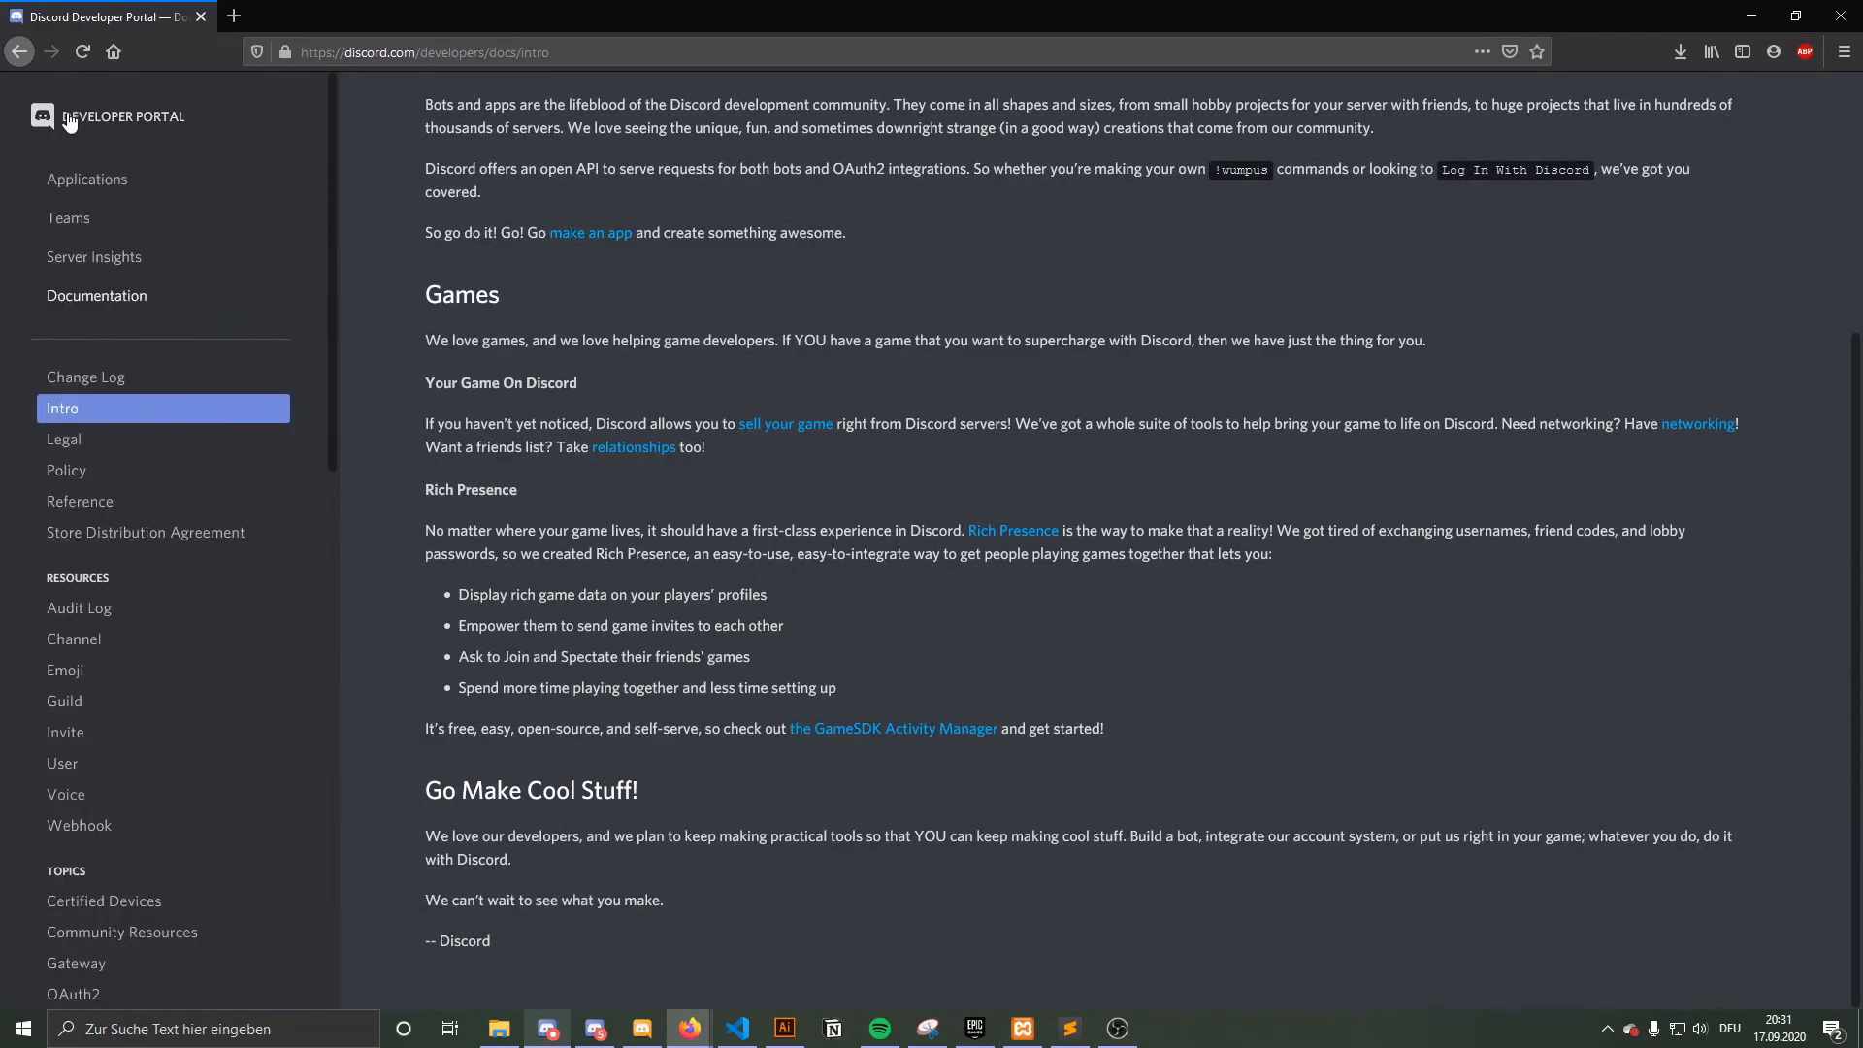
- Return to the Developer Portal's applications overview and look through the listed applications
left_click(69, 120)
scroll(923, 602, "down", 10)
scroll(893, 613, "up", 10)
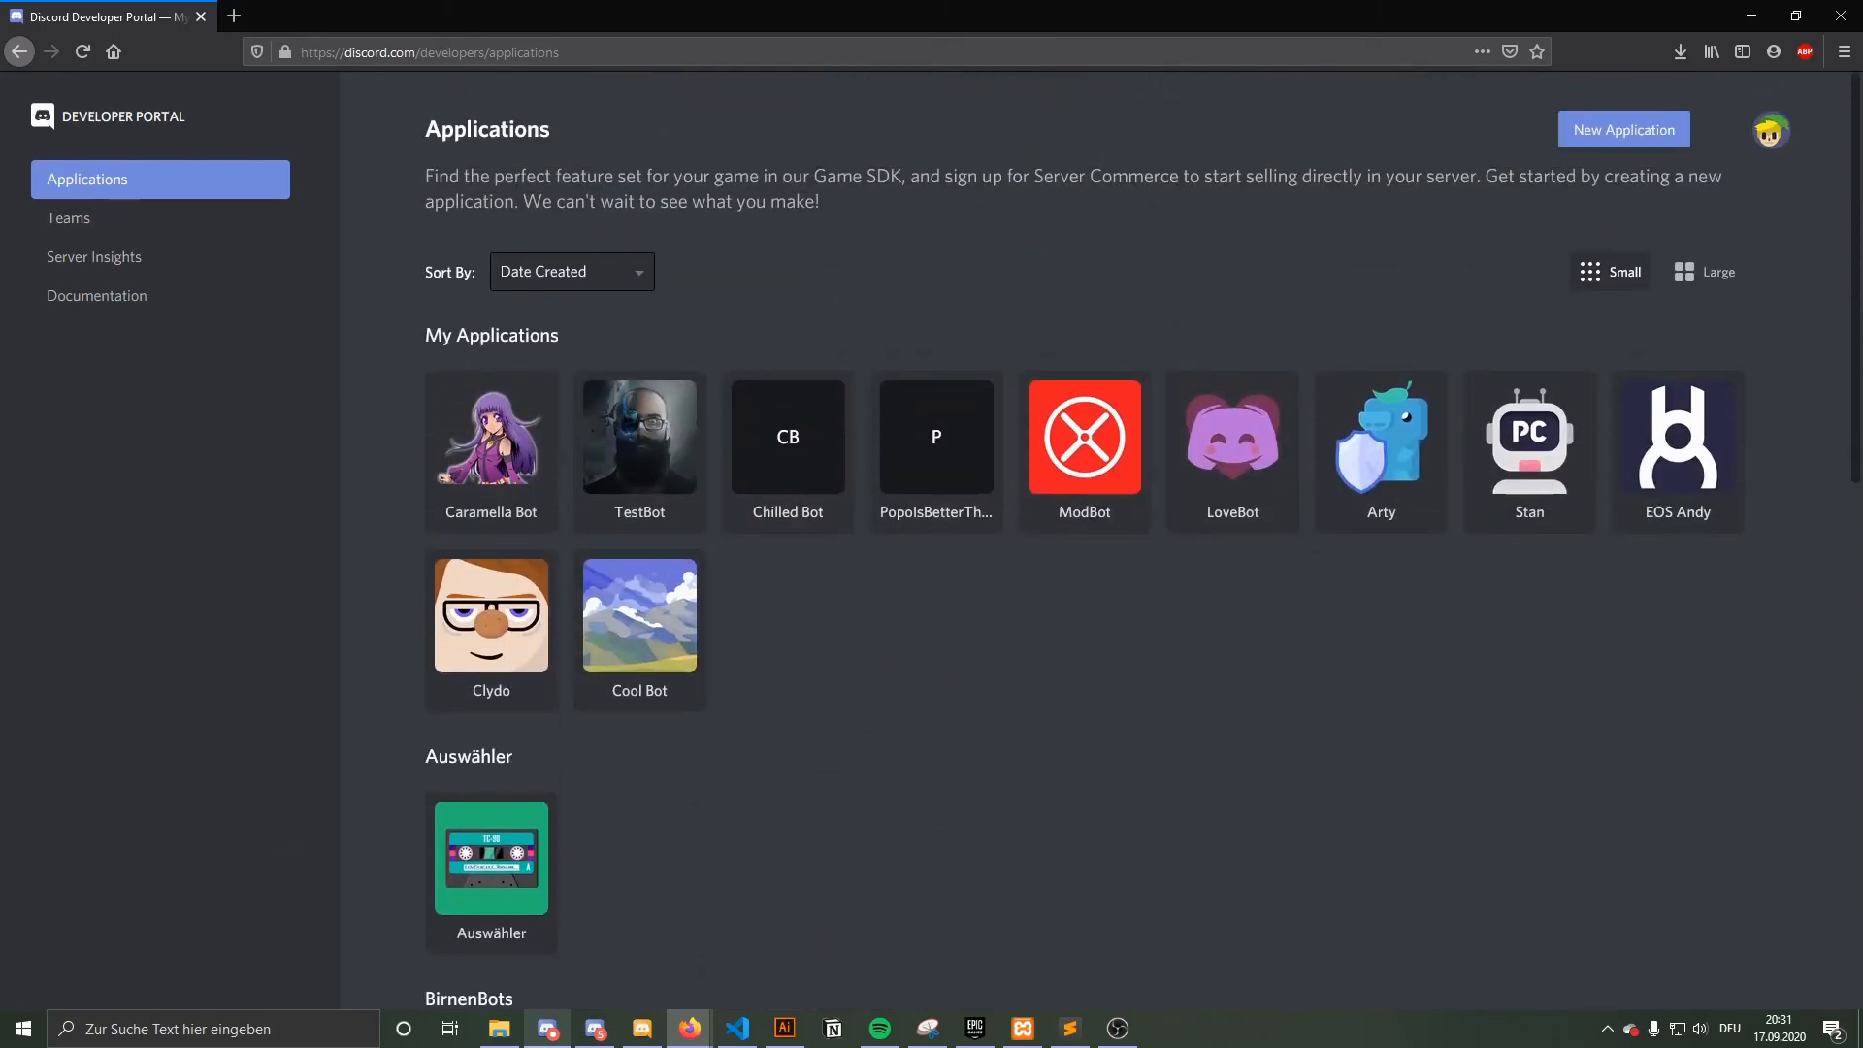
left_click(1117, 1028)
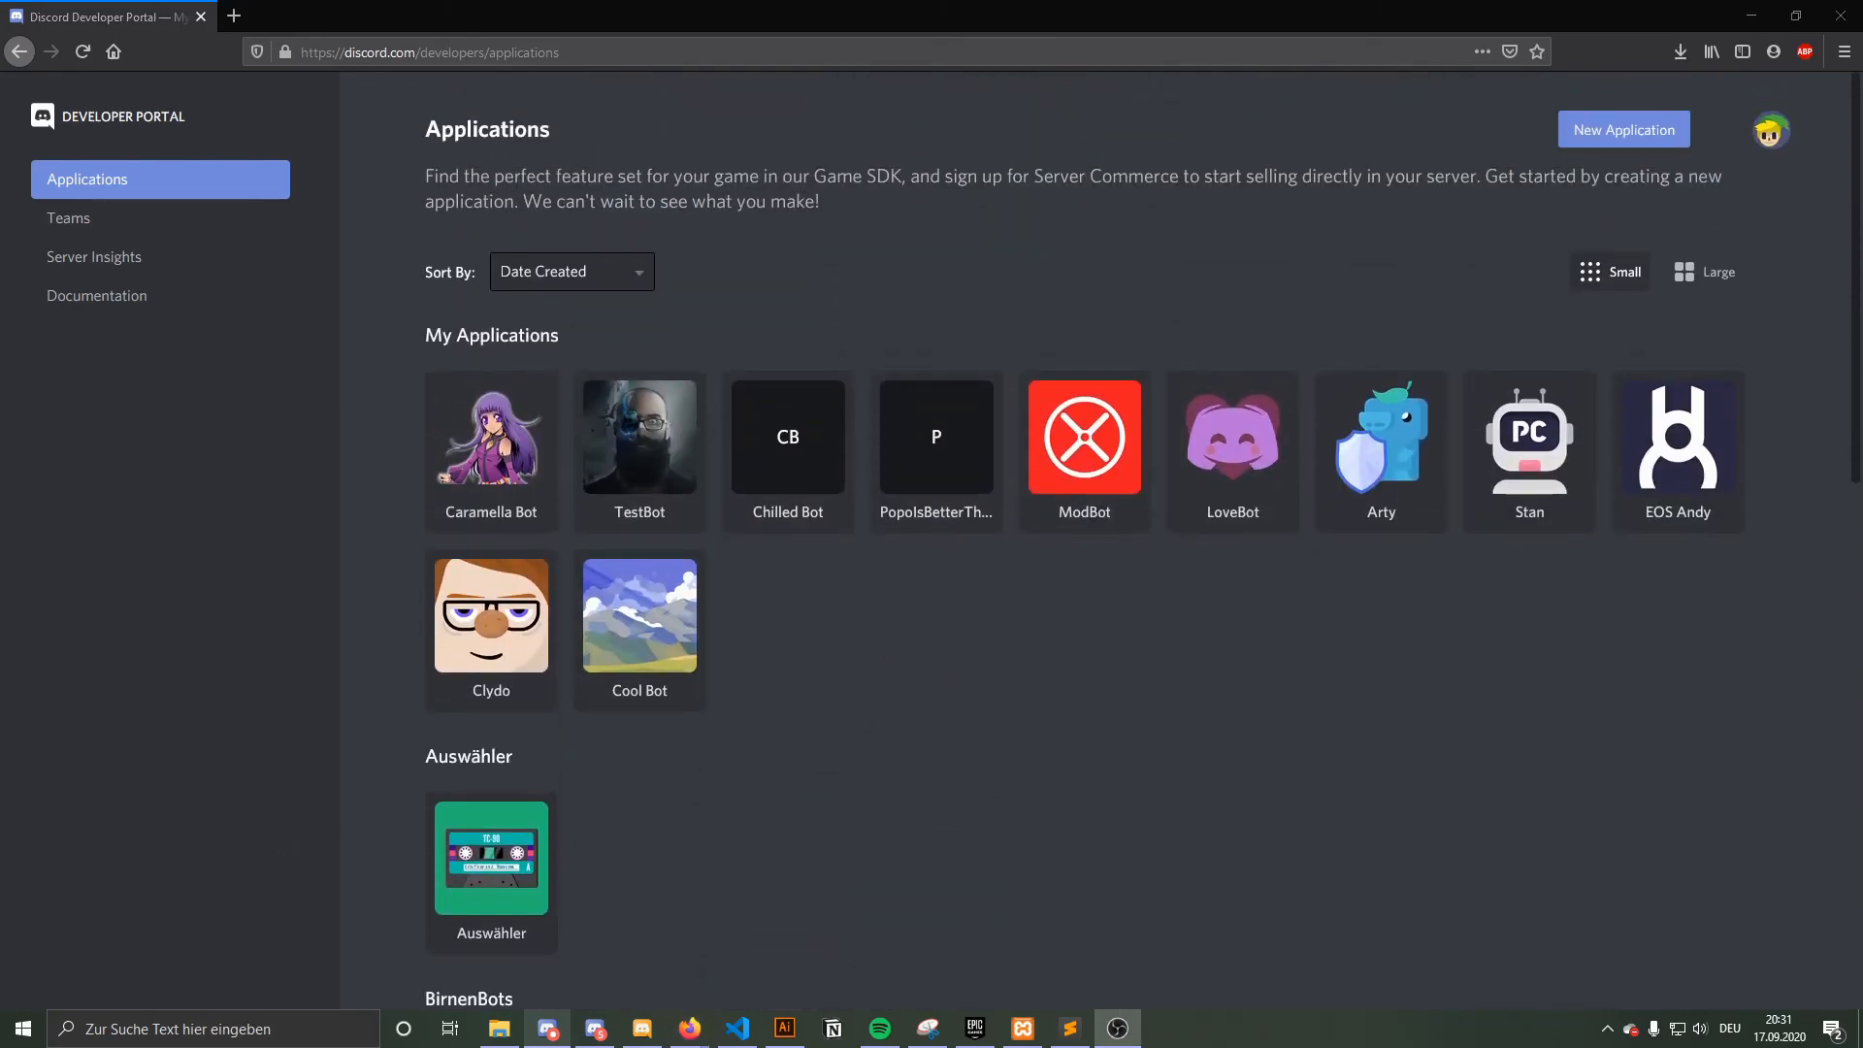